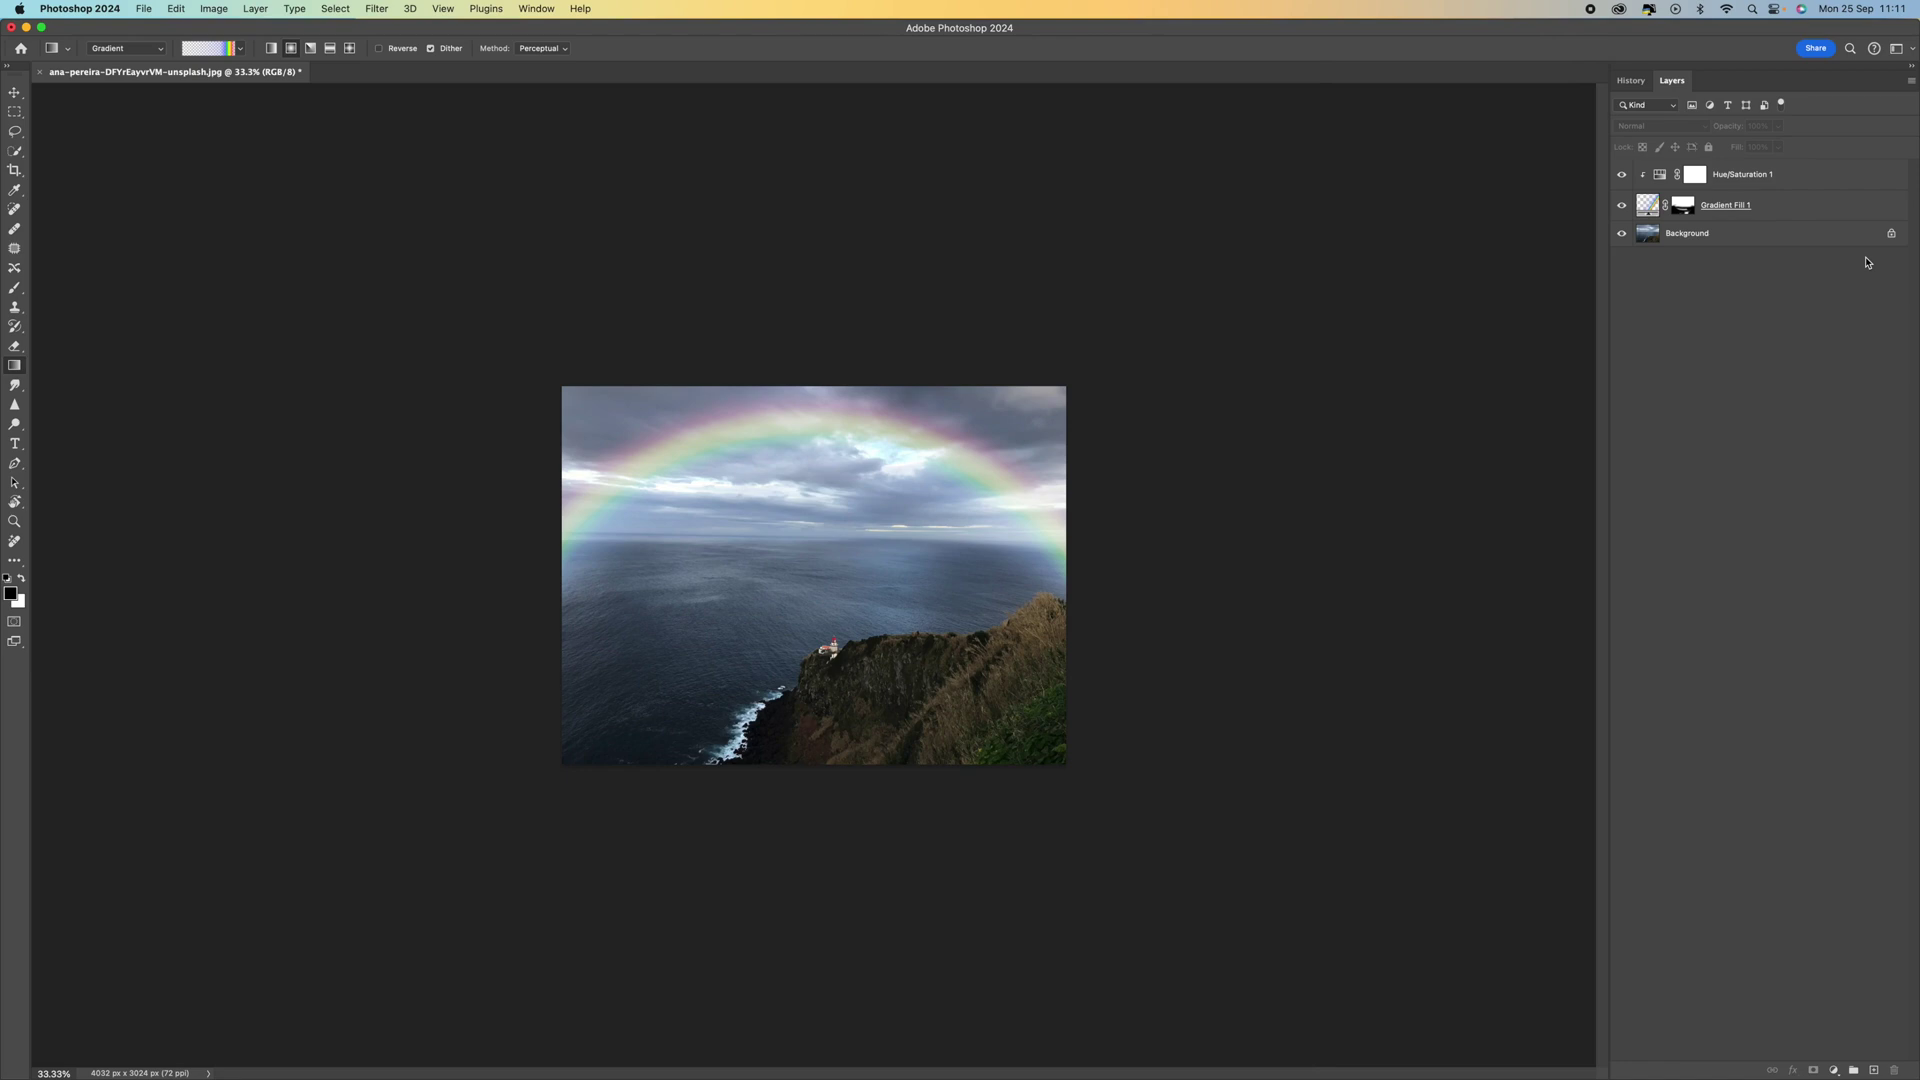
- Compare the original photo with Snapshot 1 in History, then return to the original state
left_click(1631, 80)
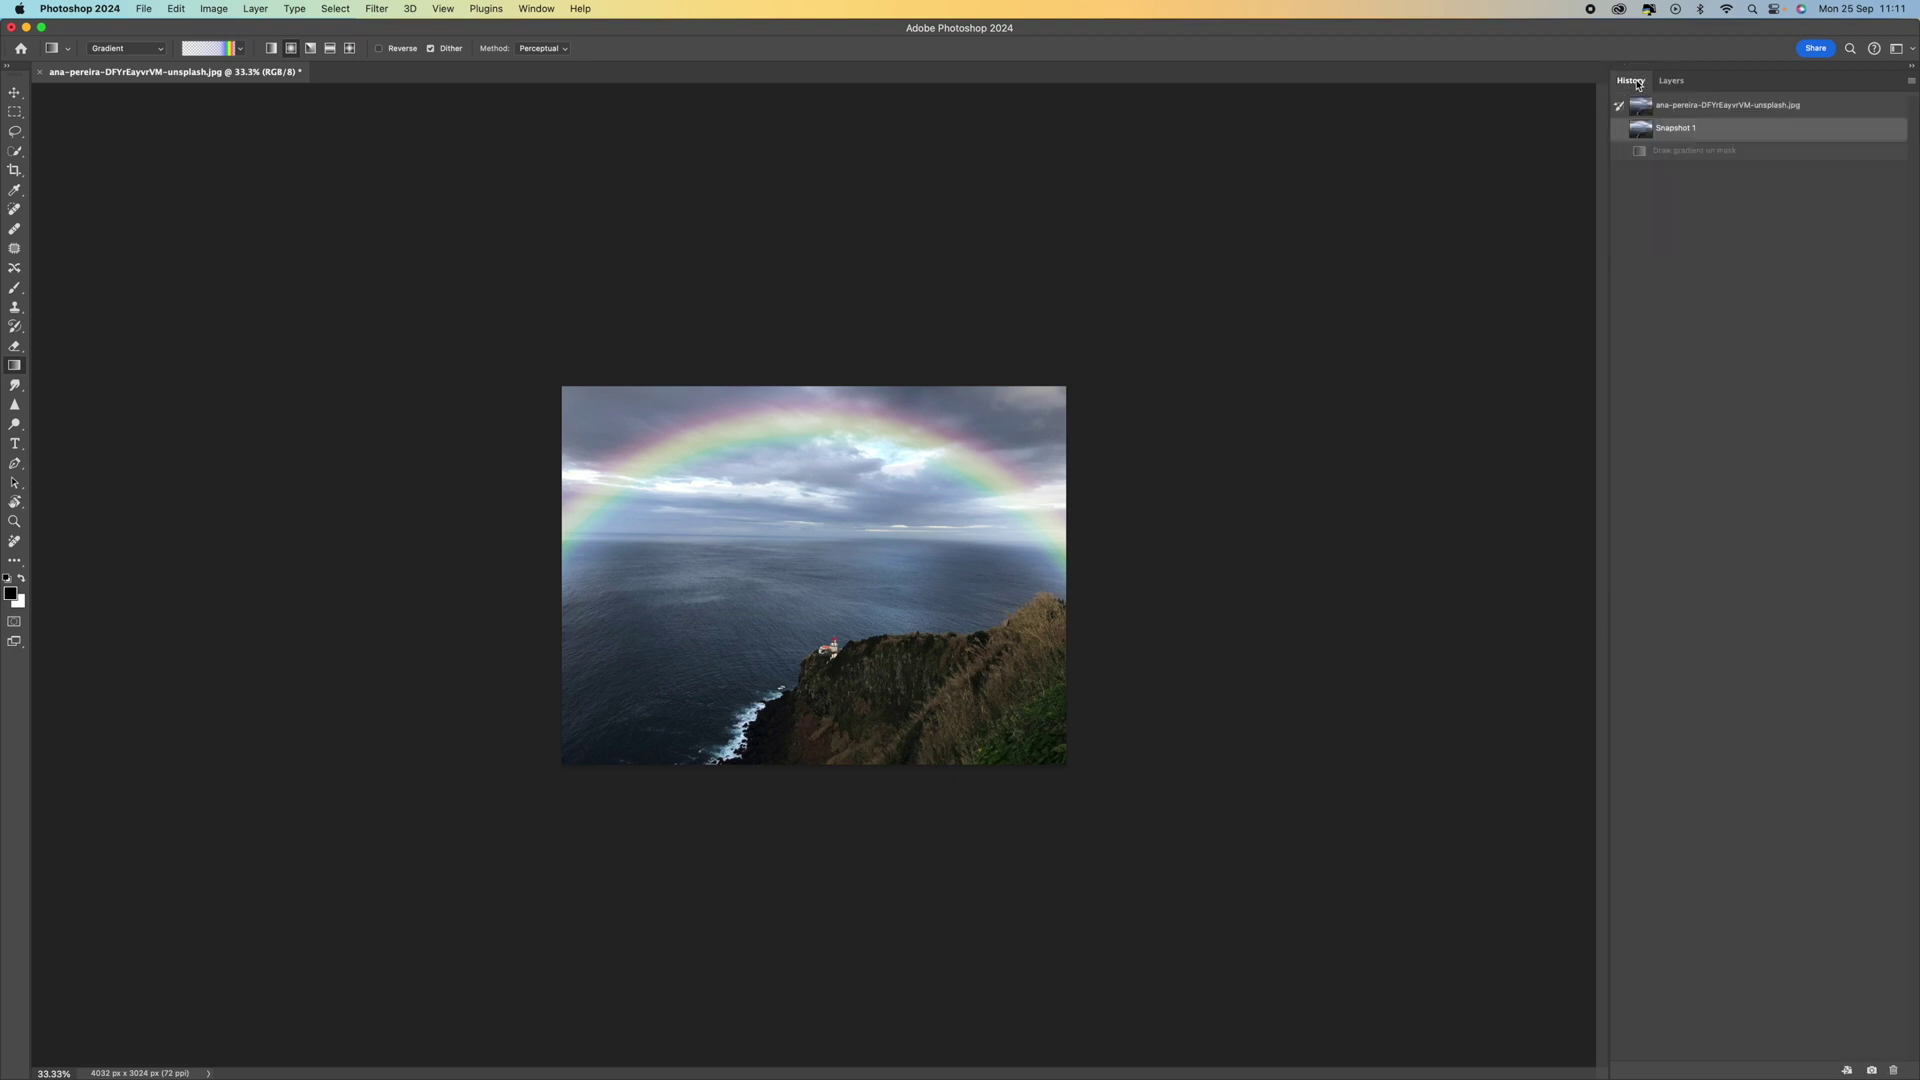
left_click(1695, 106)
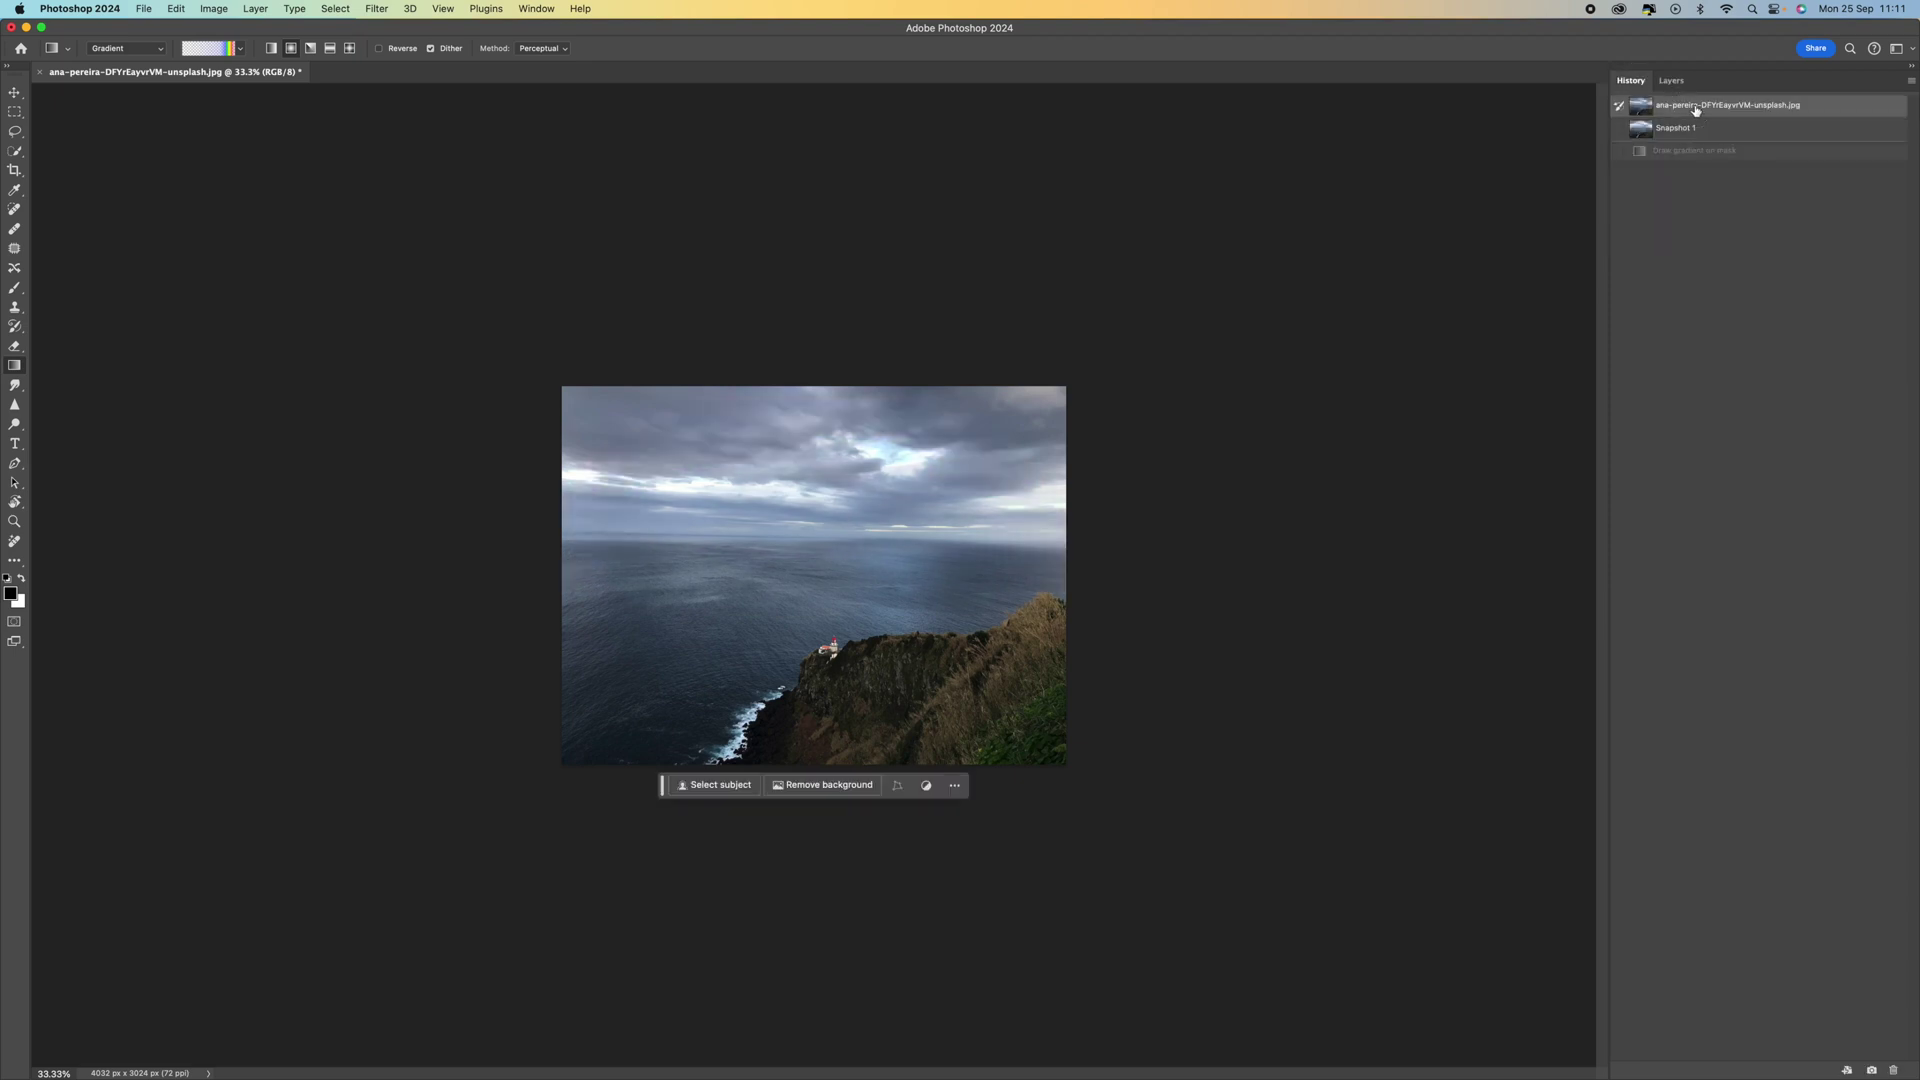
left_click(1694, 130)
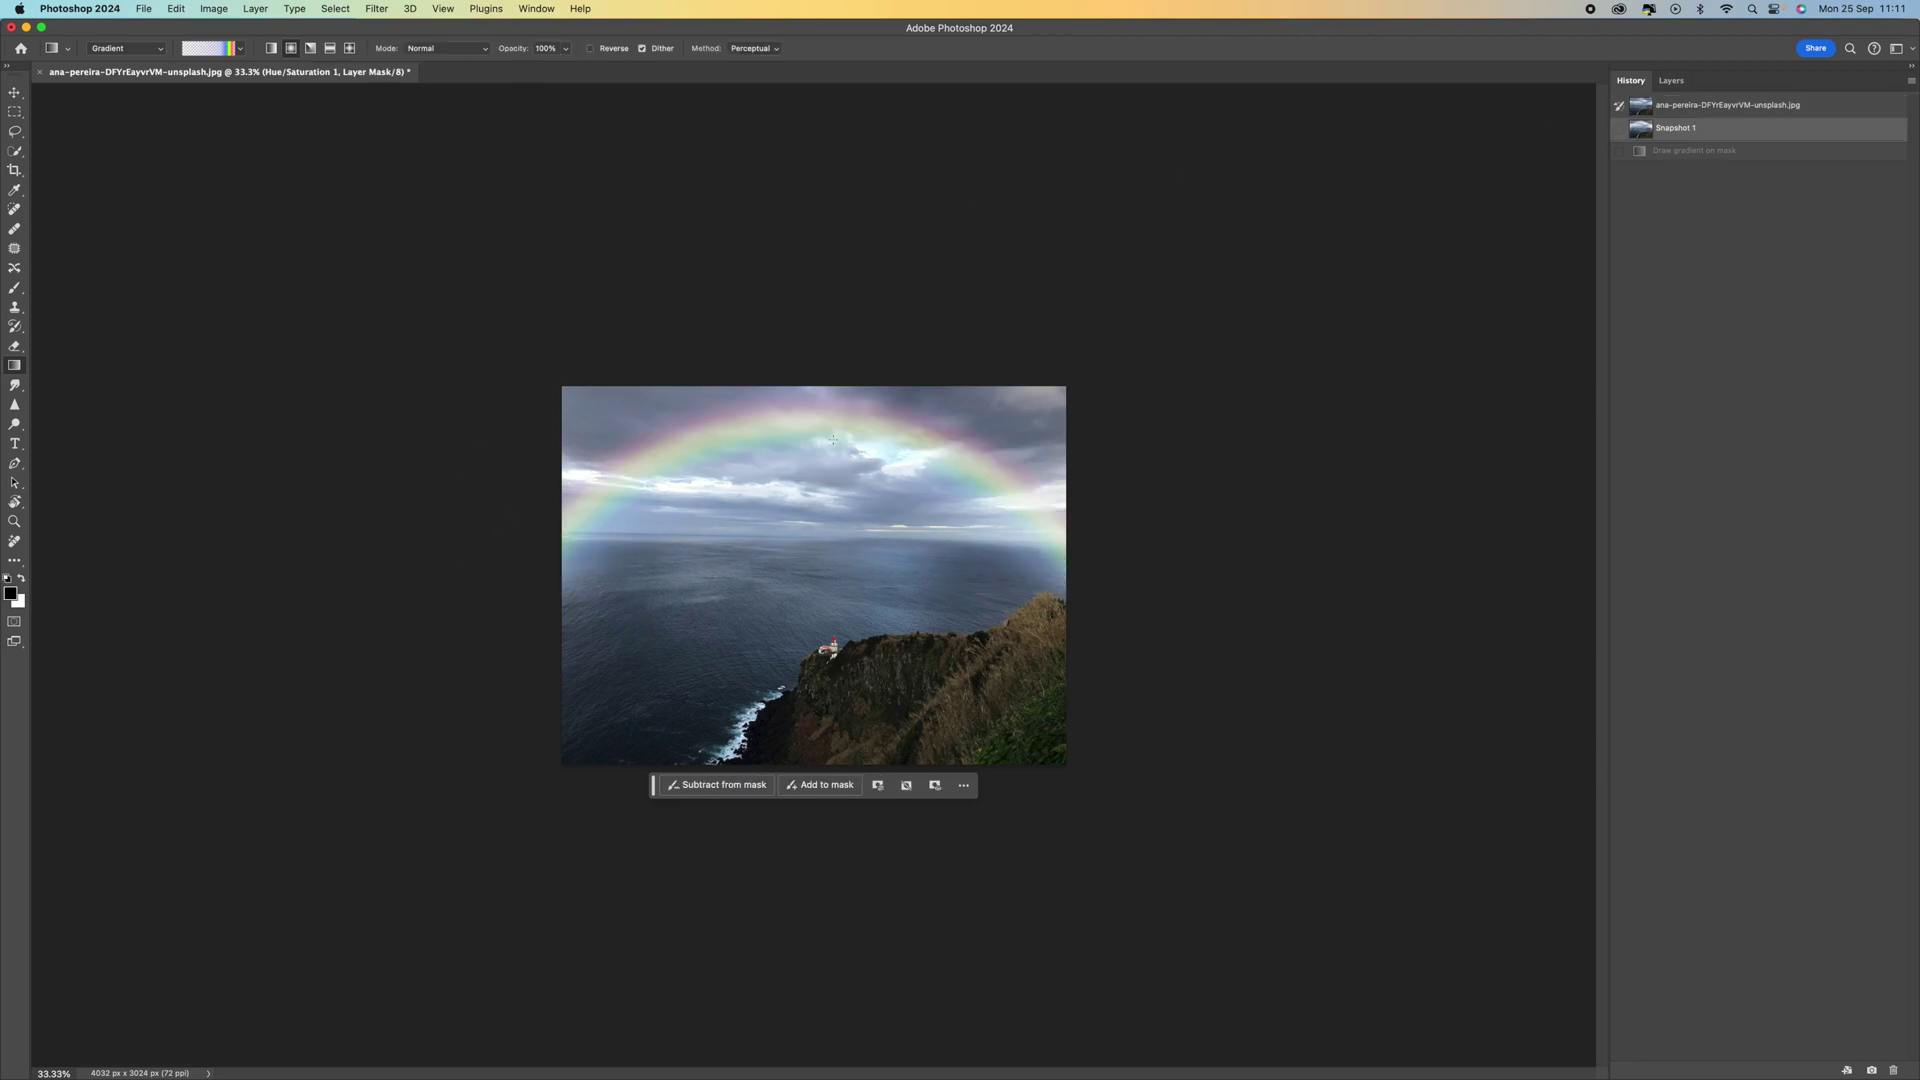
left_click(1687, 108)
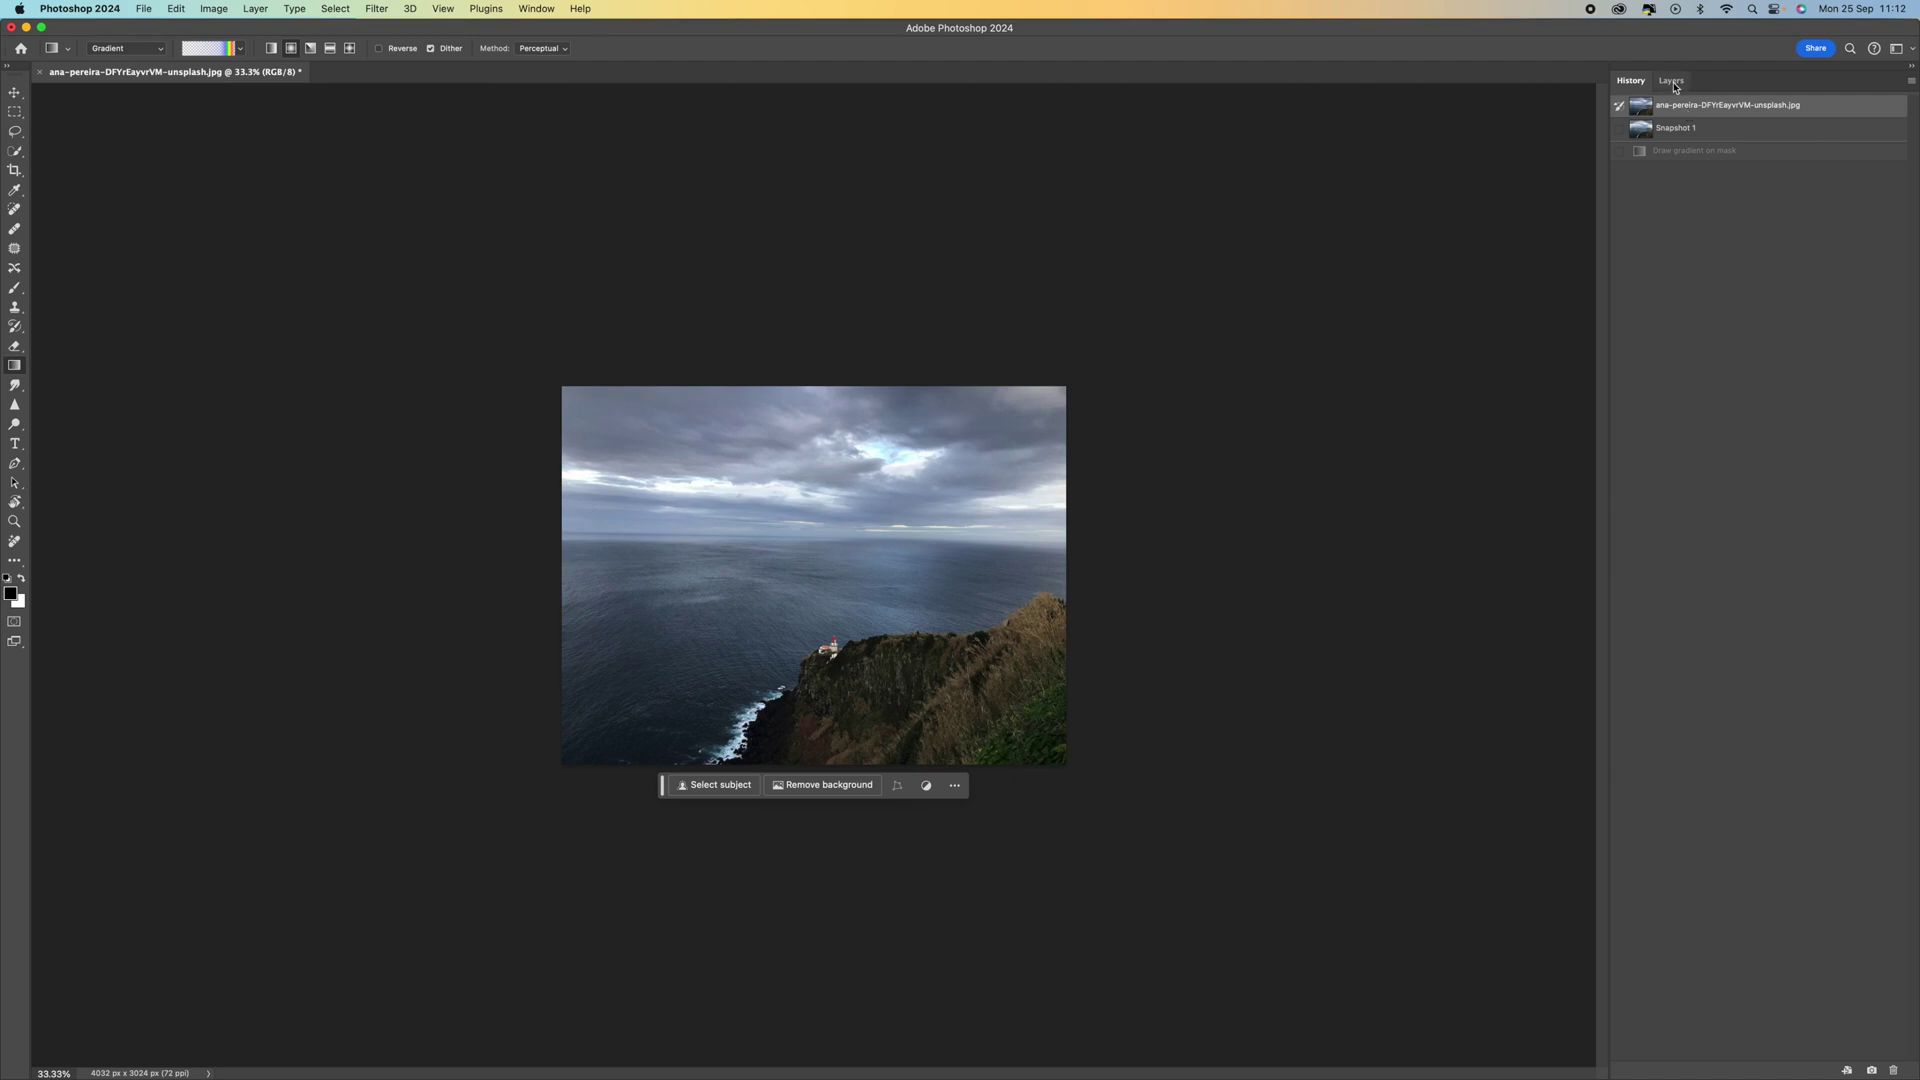
- Add a blank Layer 1 above the Background and switch to the Gradient tool
left_click(1671, 80)
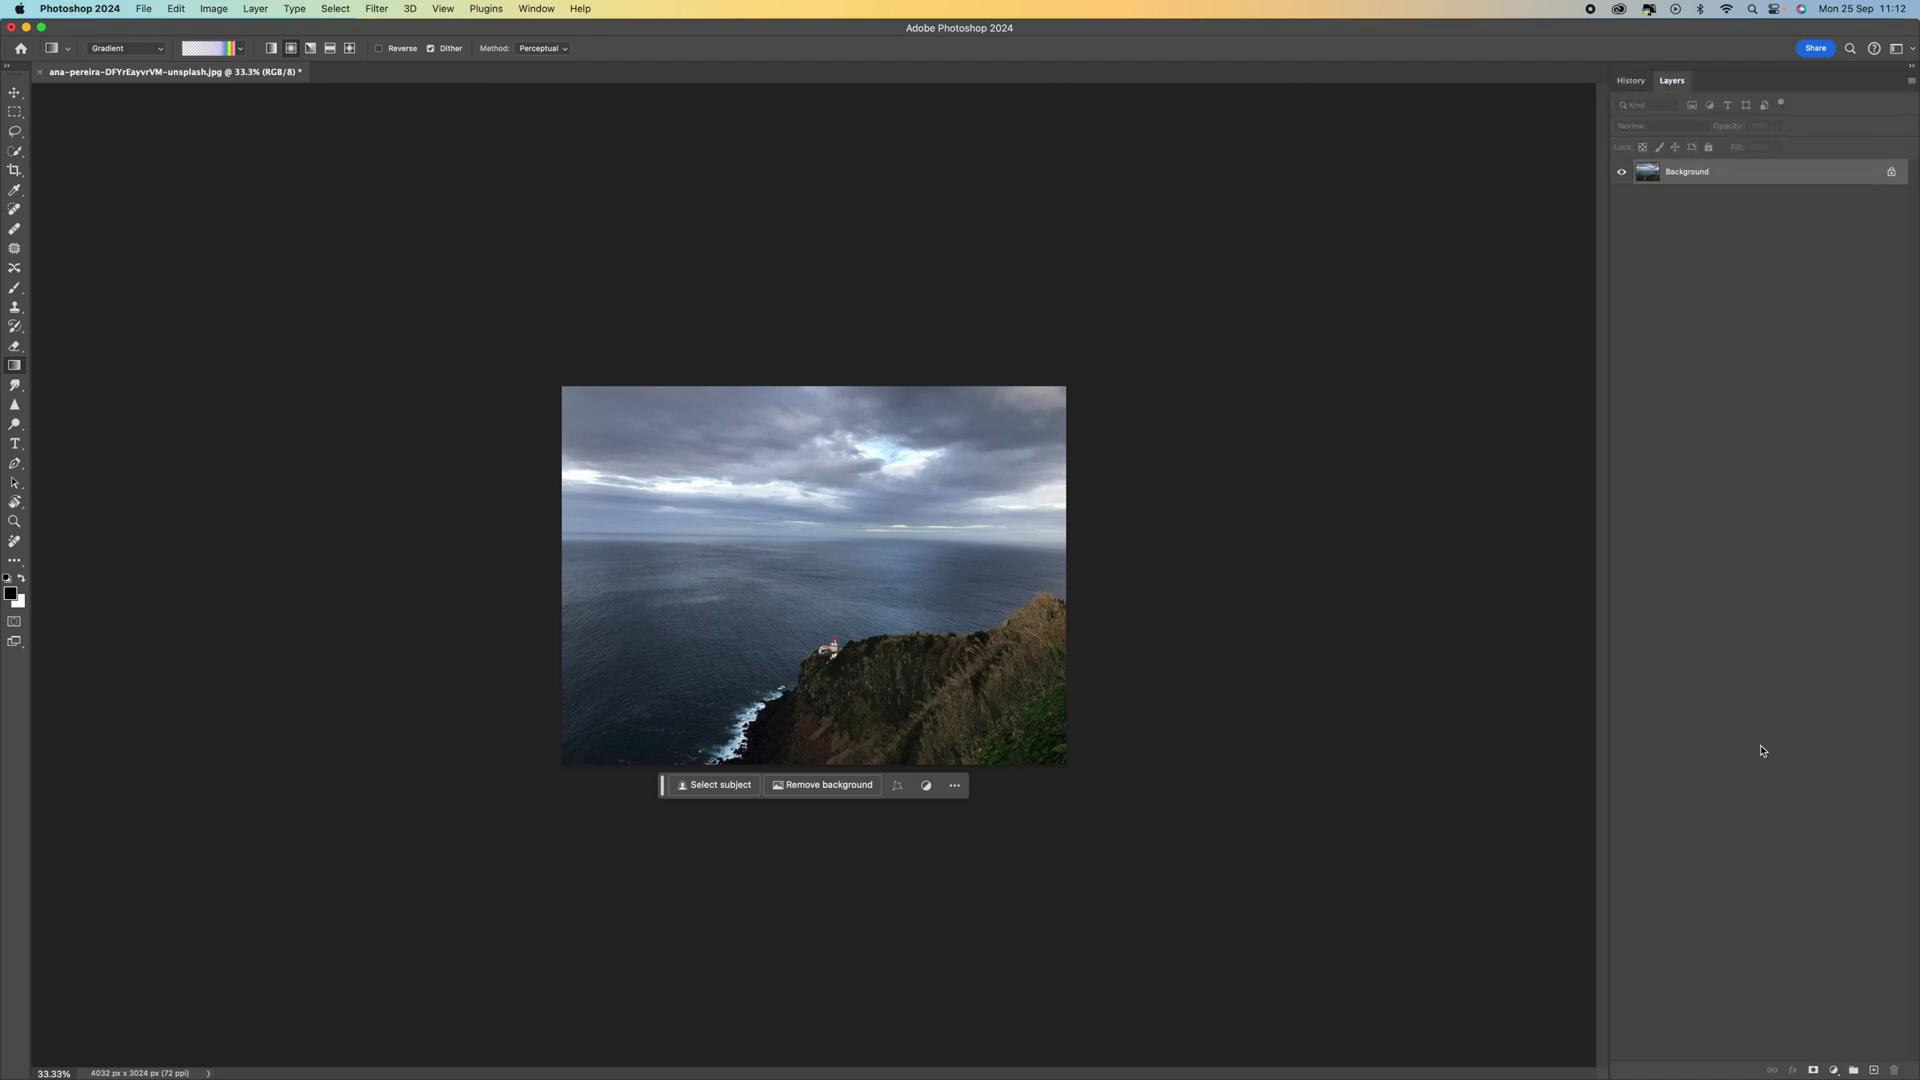
left_click(1870, 1070)
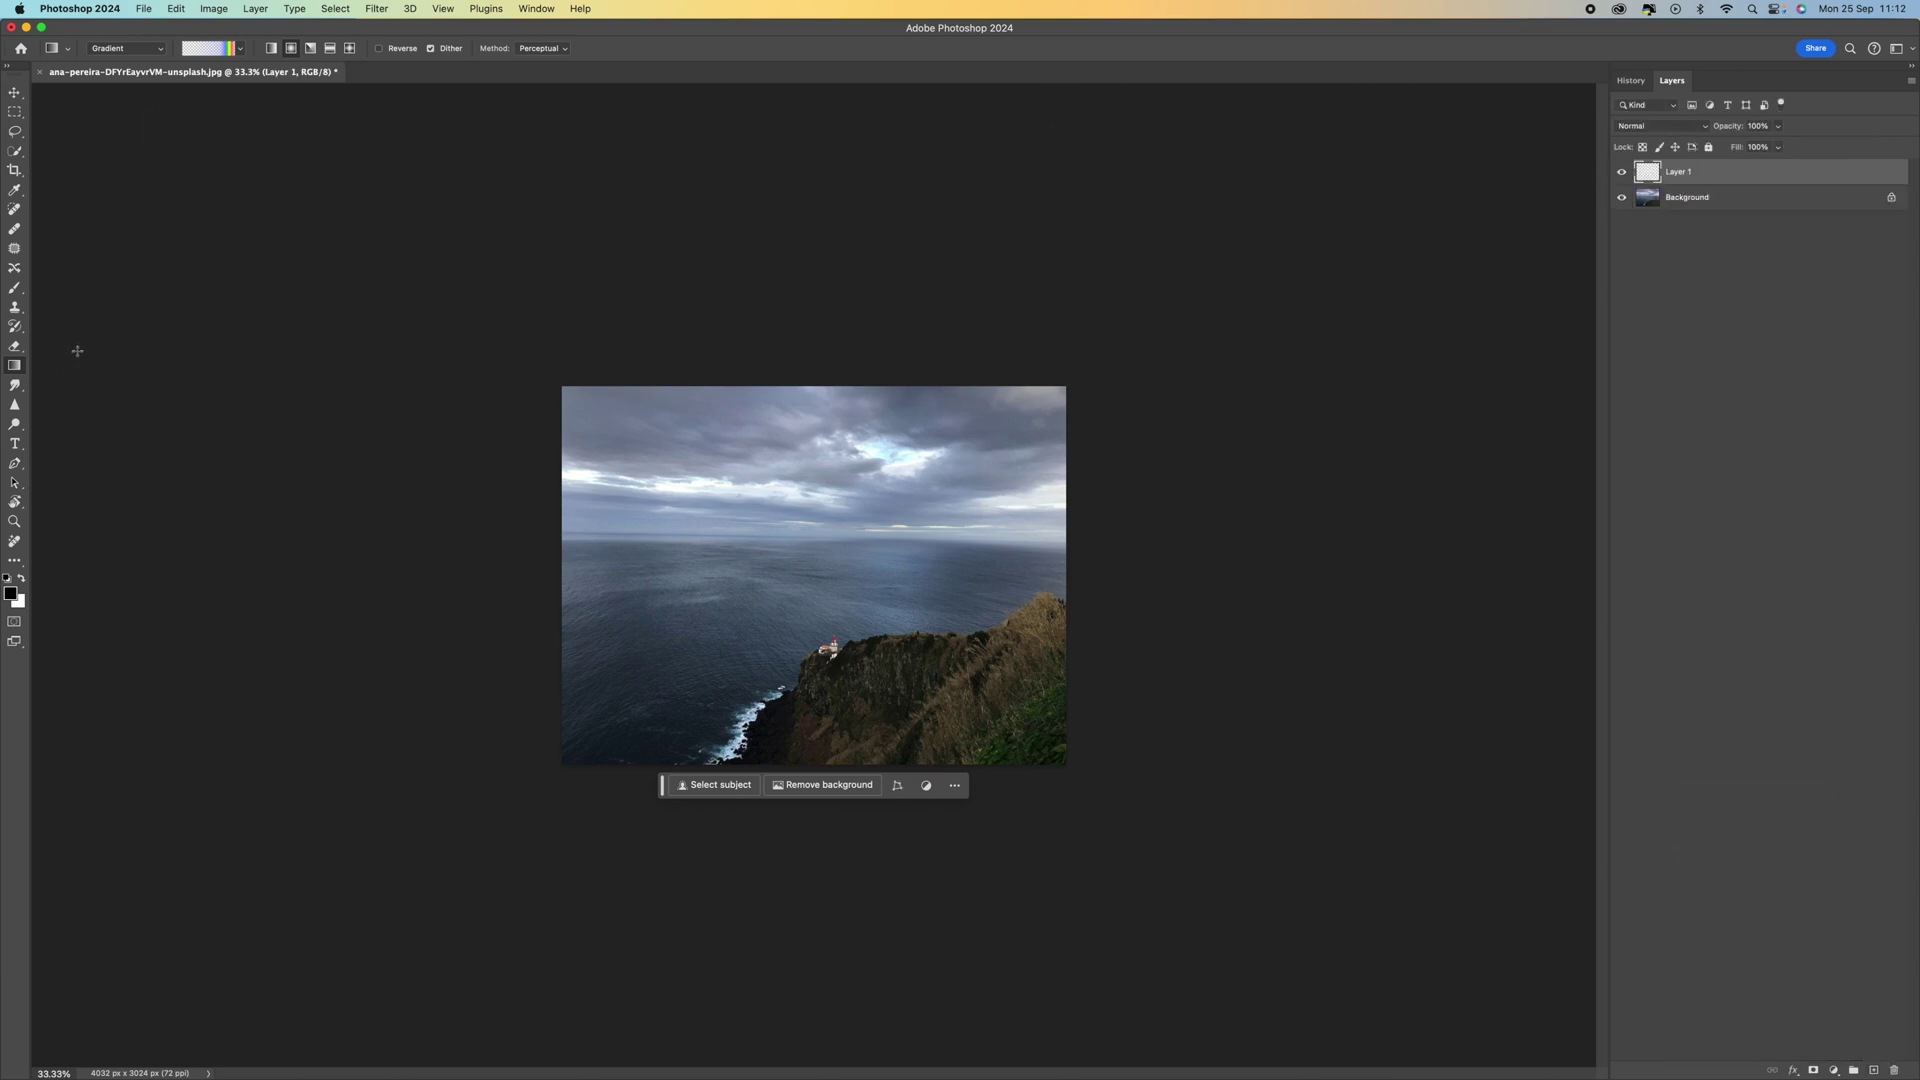
left_click(18, 370)
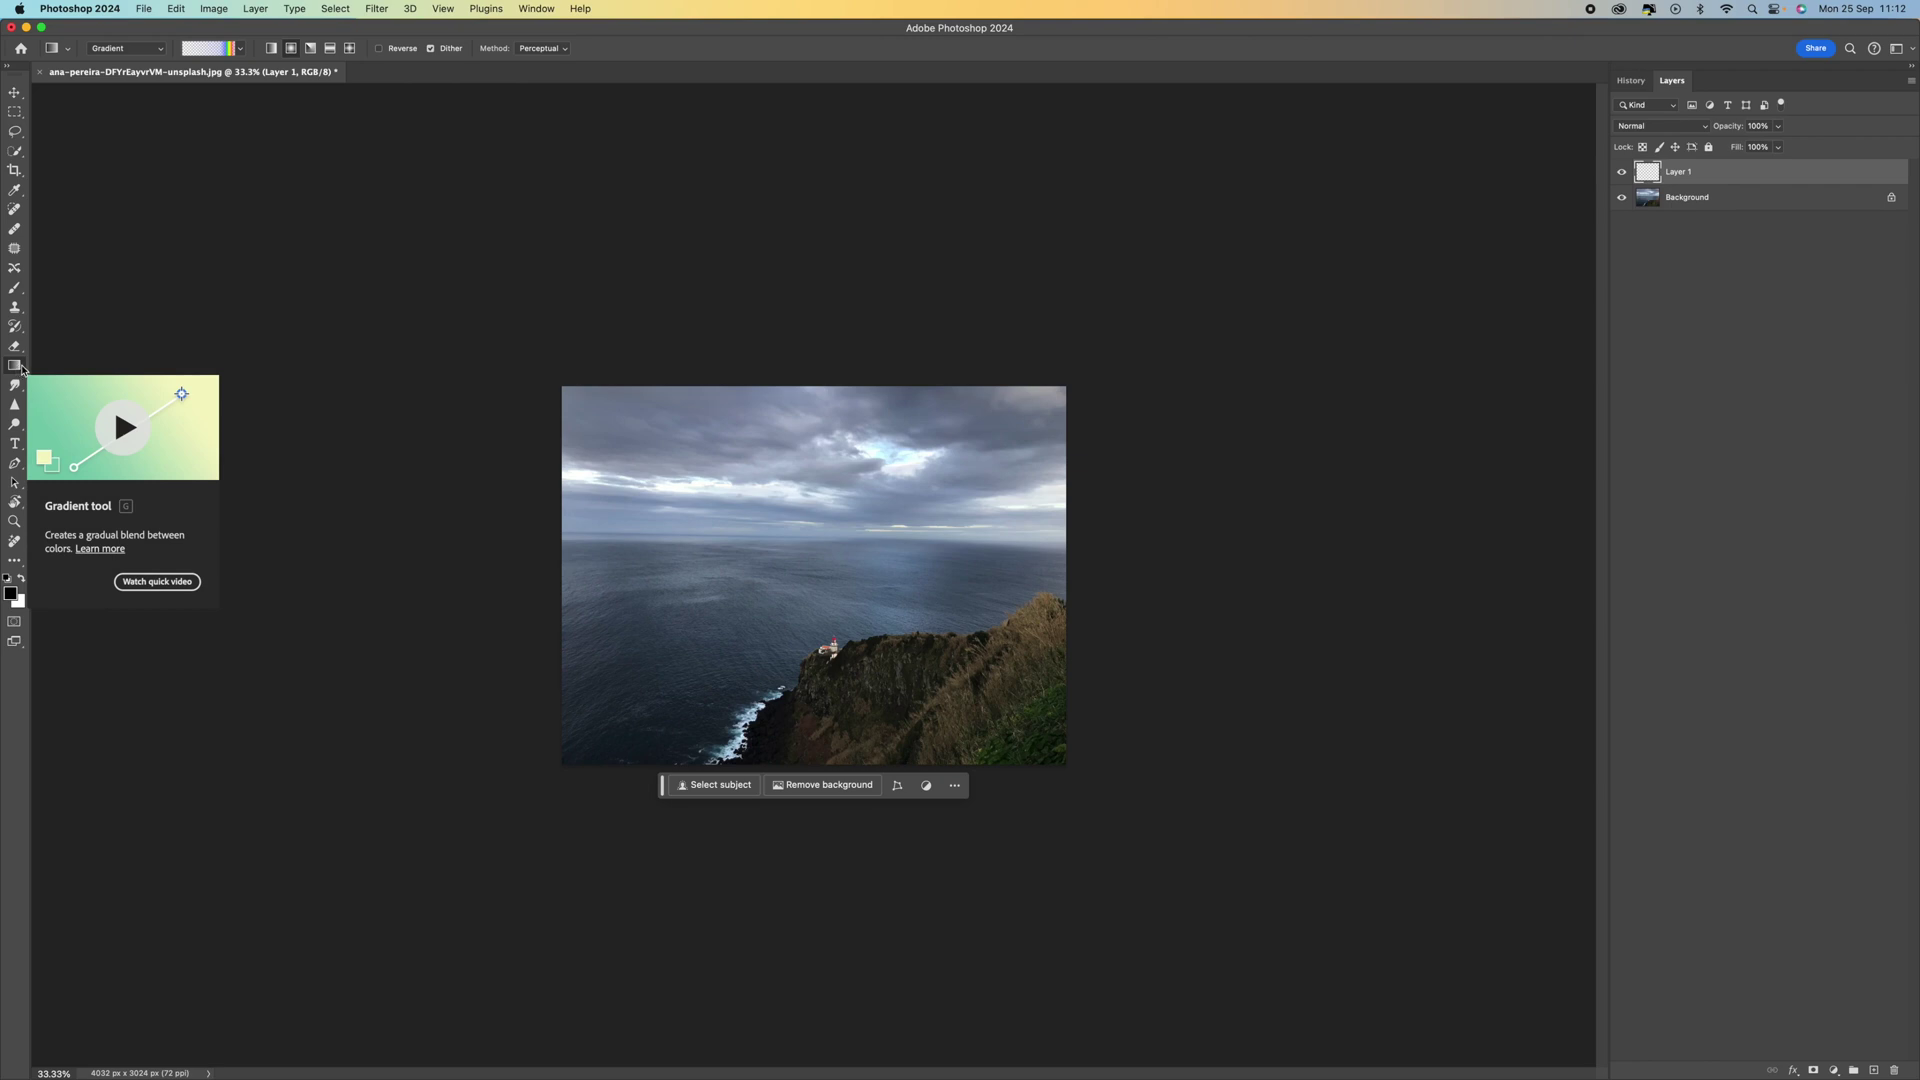
left_click(148, 50)
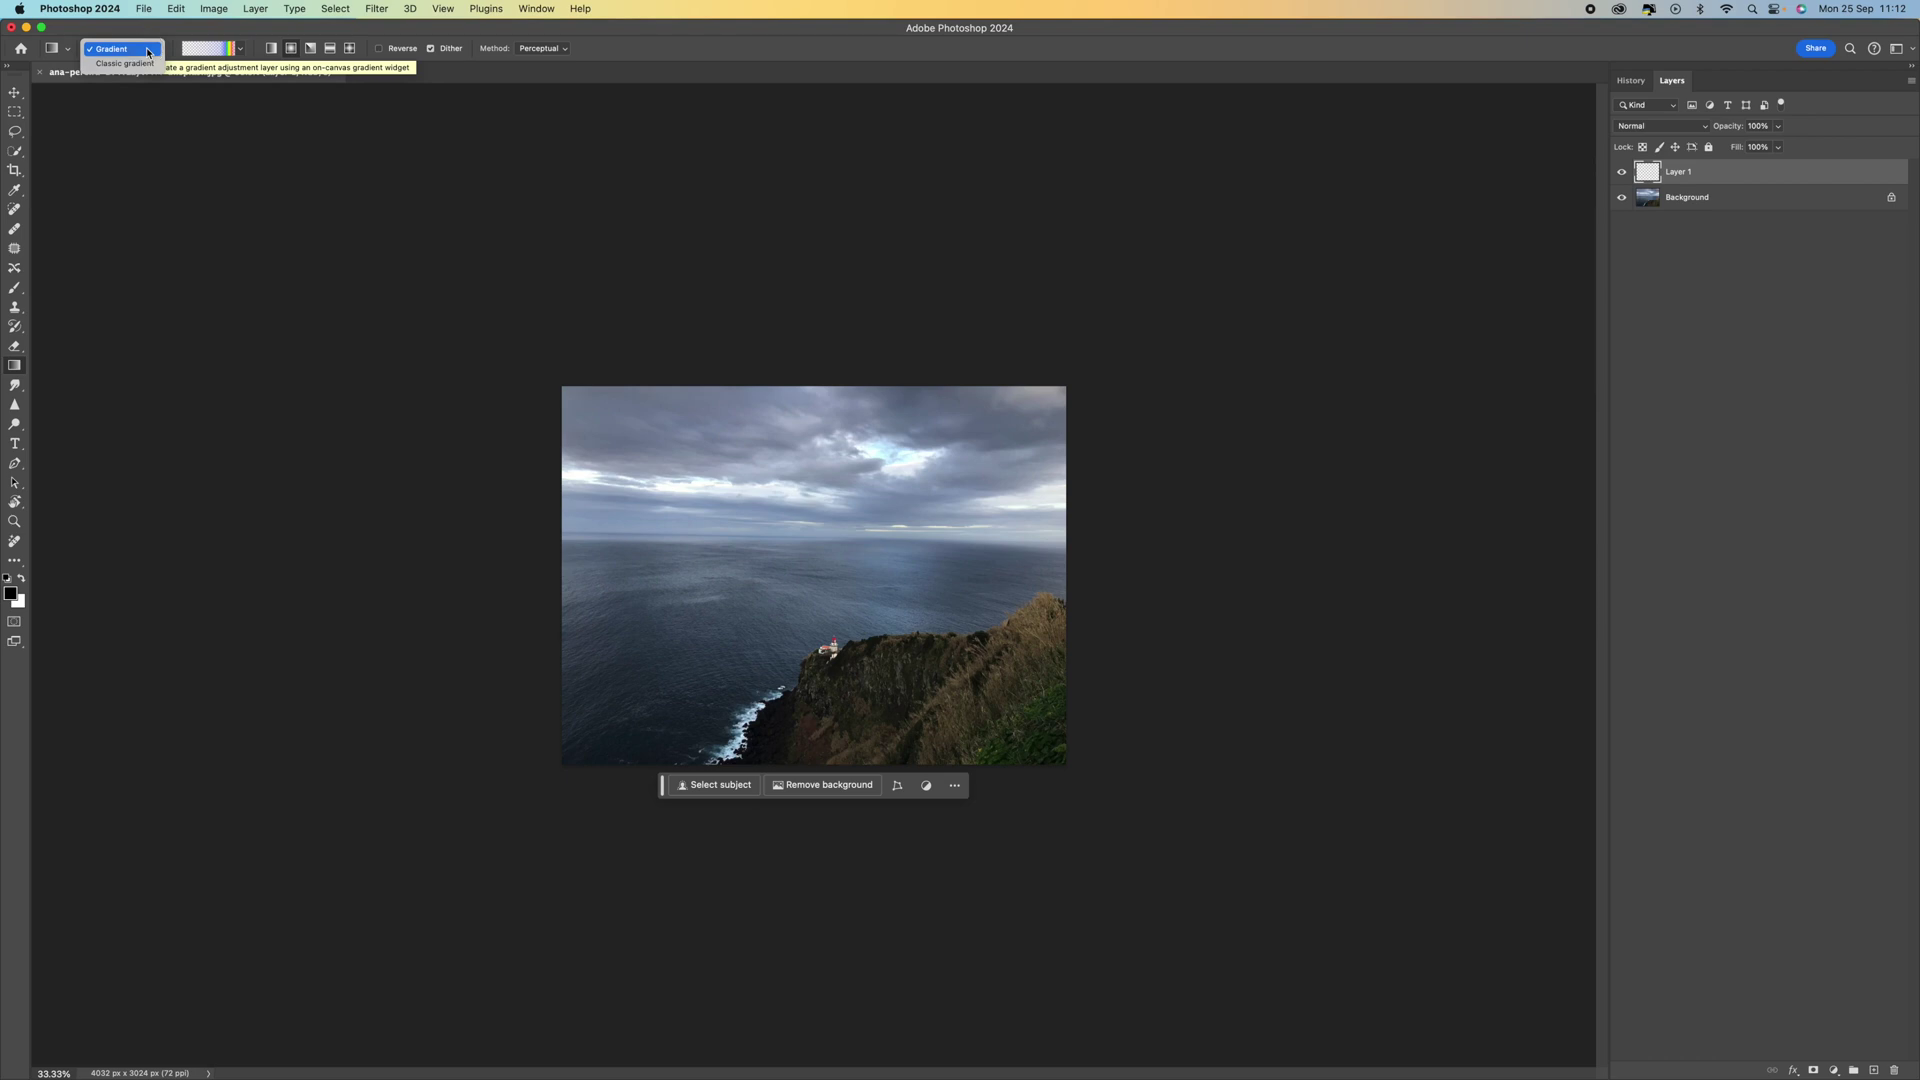
- Keep the on-canvas gradient mode and browse the Basics and Blues gradient presets
left_click(148, 49)
left_click(242, 51)
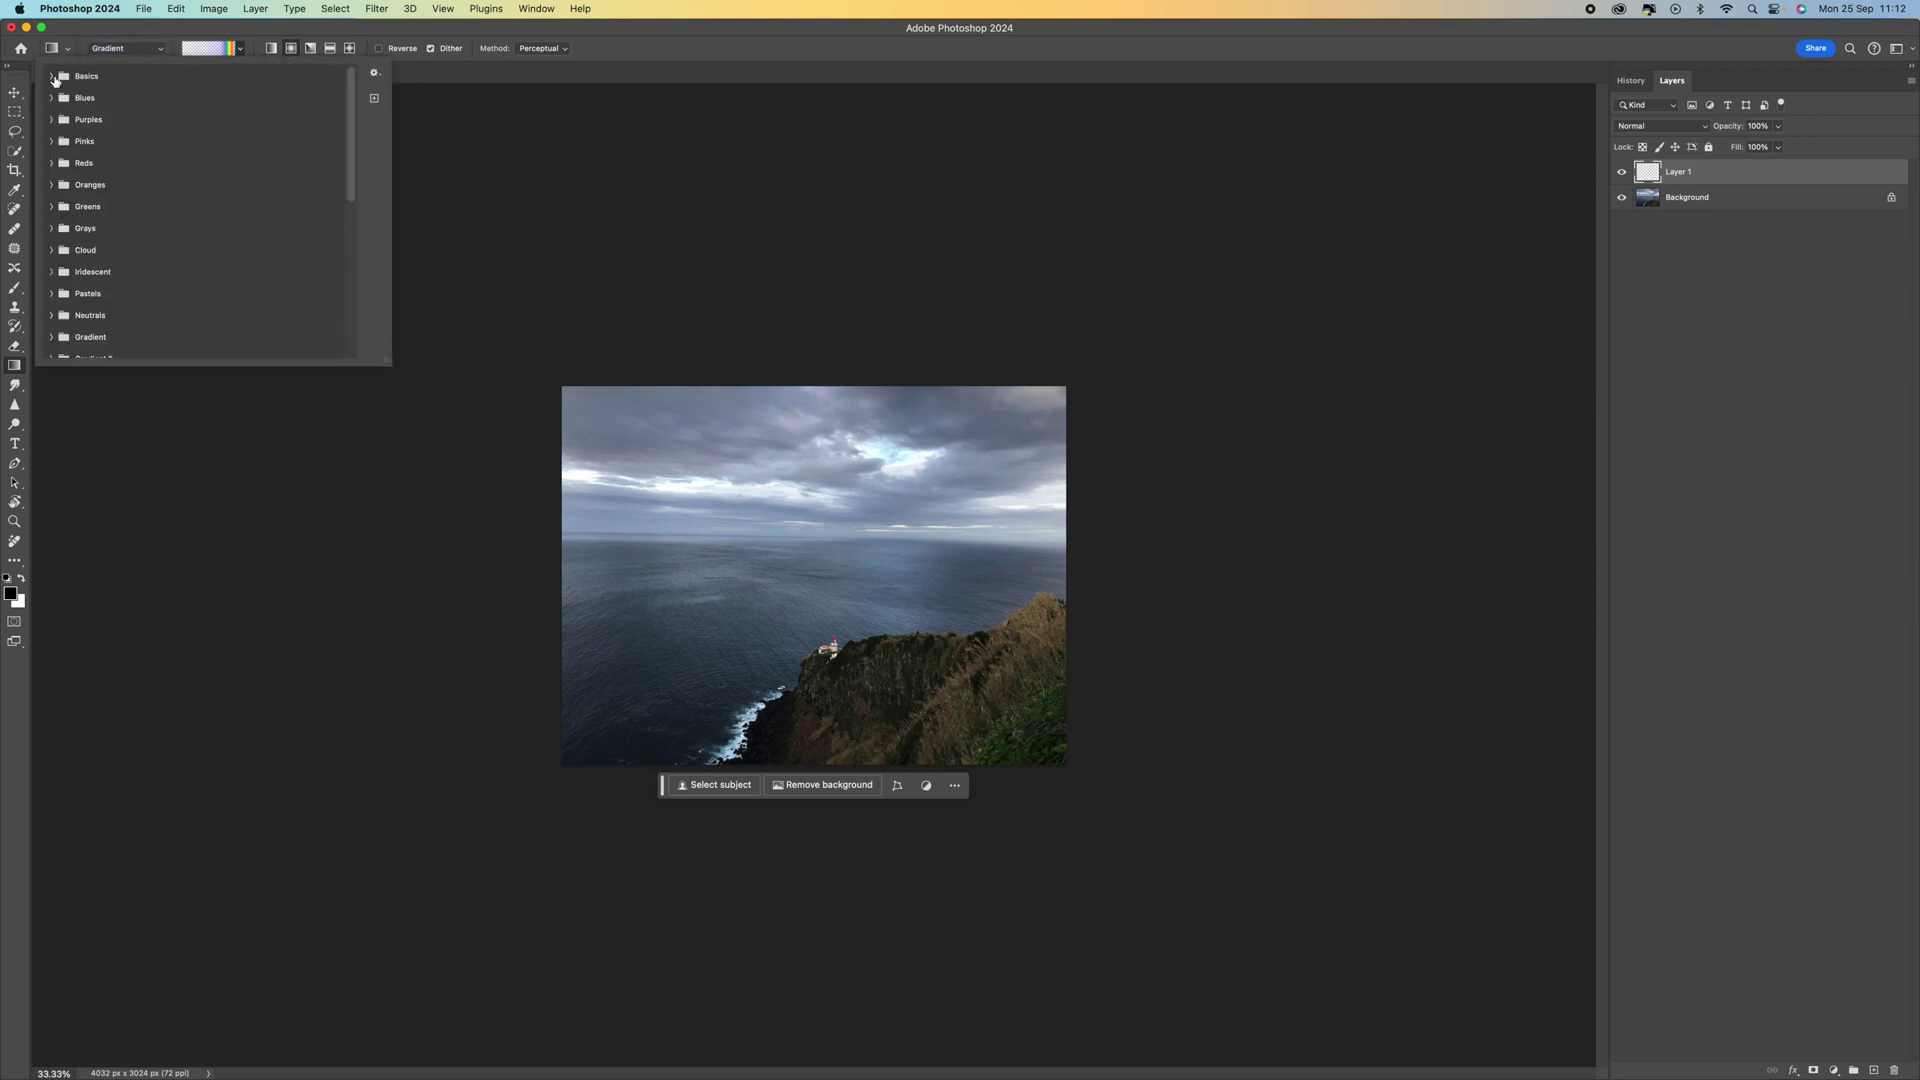
left_click(51, 76)
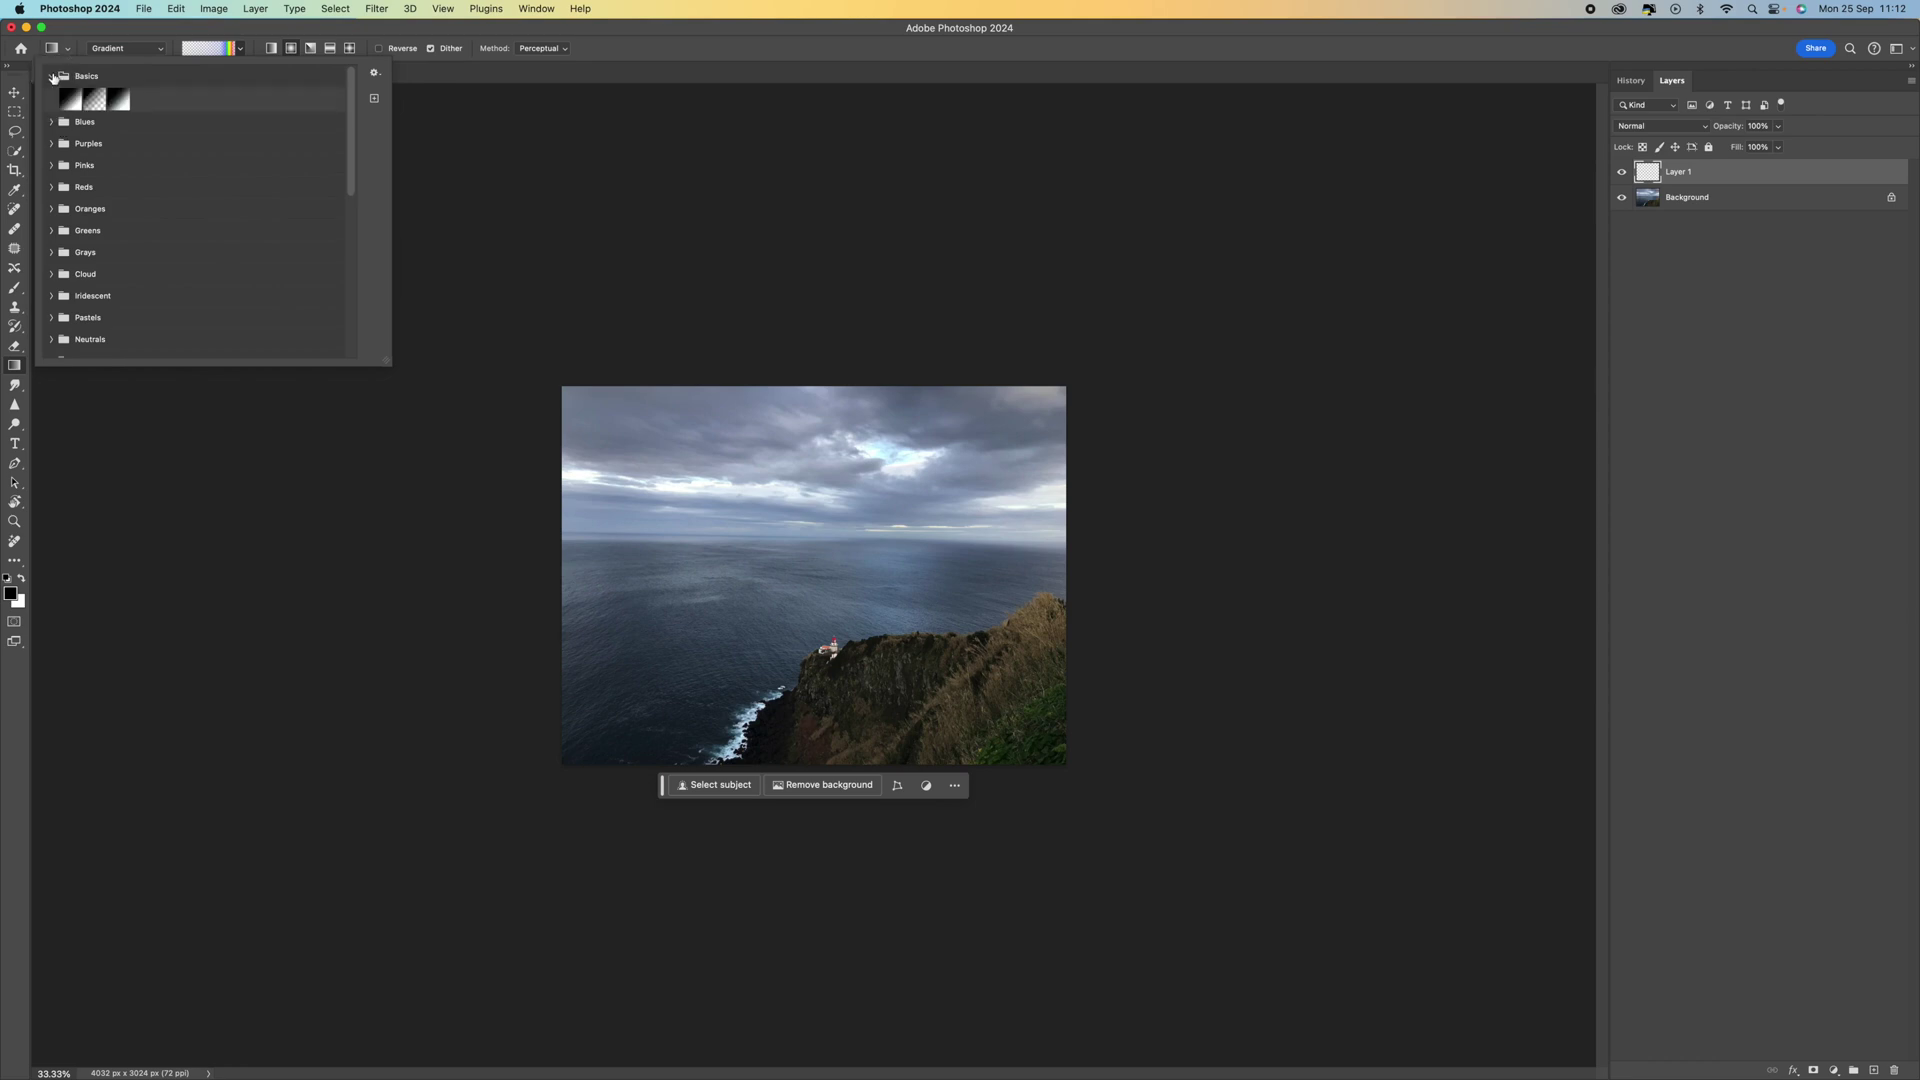
left_click(51, 76)
left_click(51, 98)
left_click(51, 98)
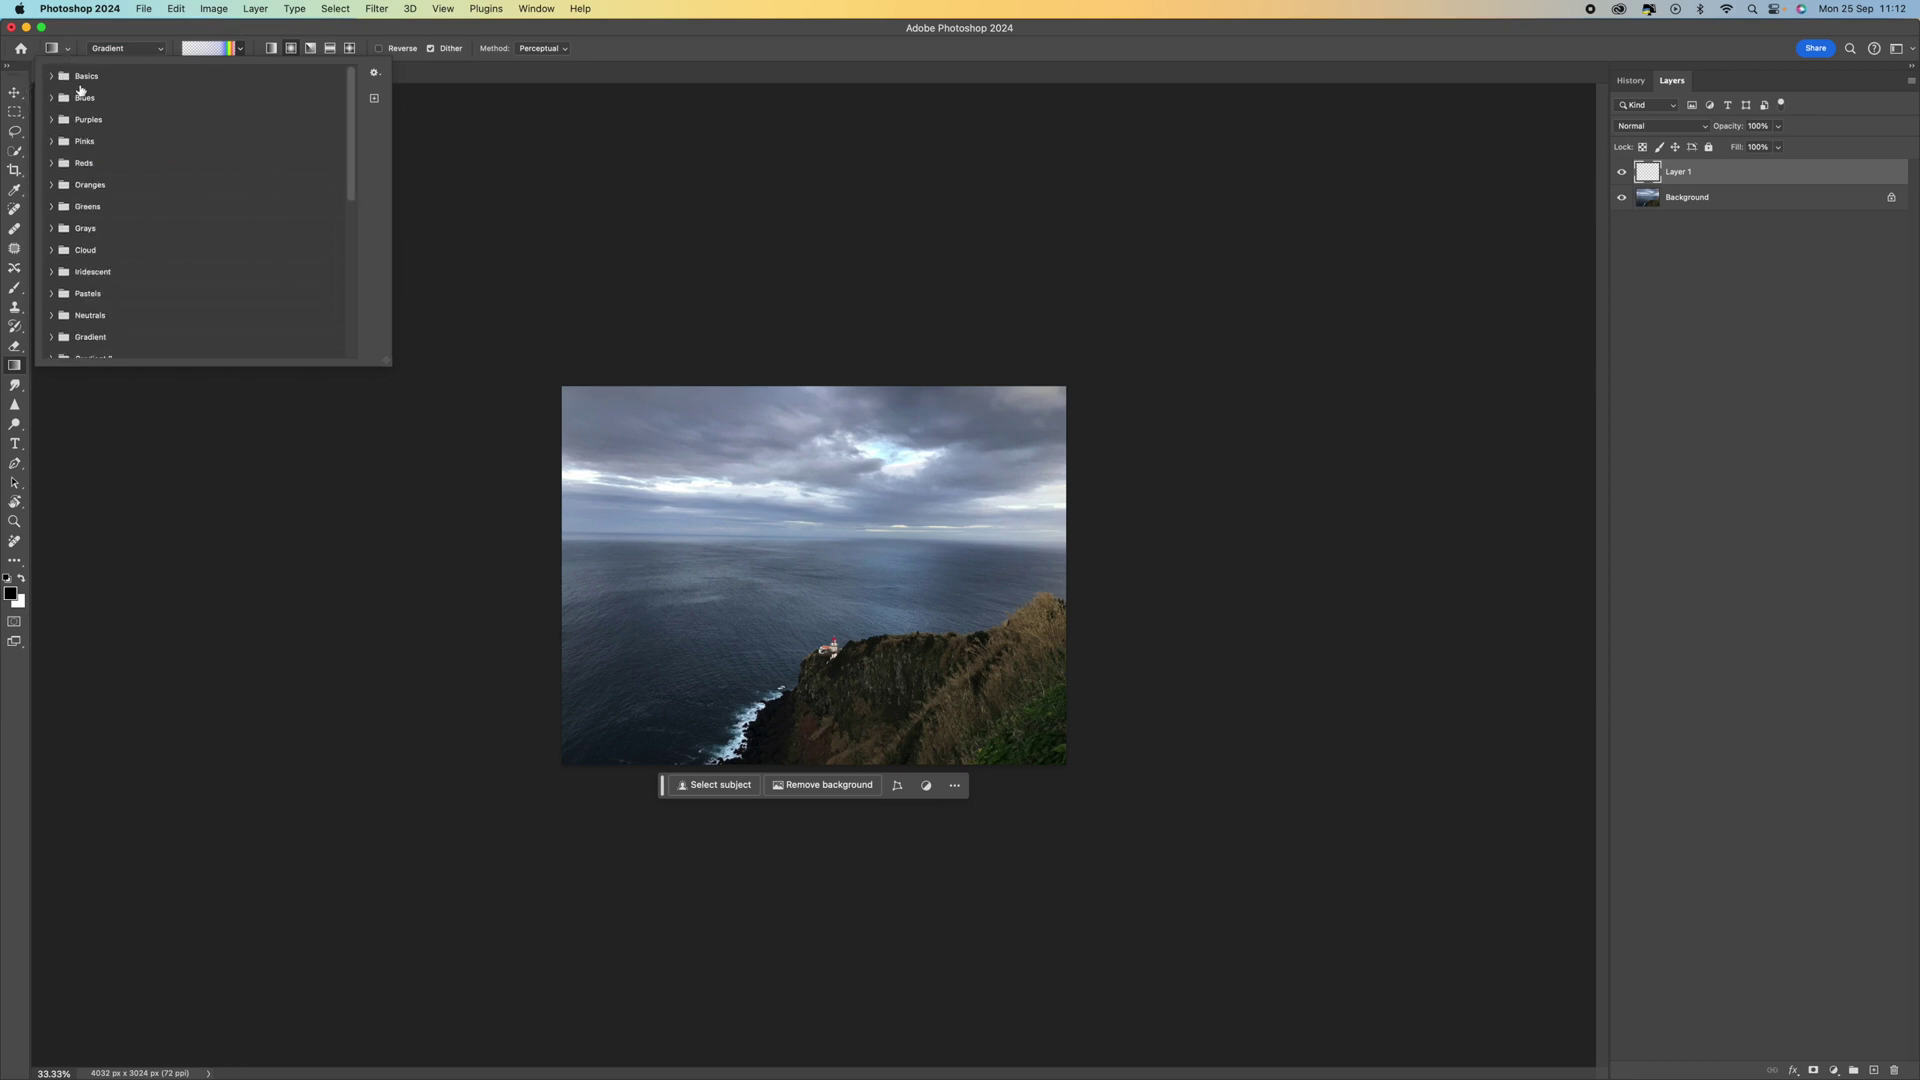
scroll(88, 182, "down", 5)
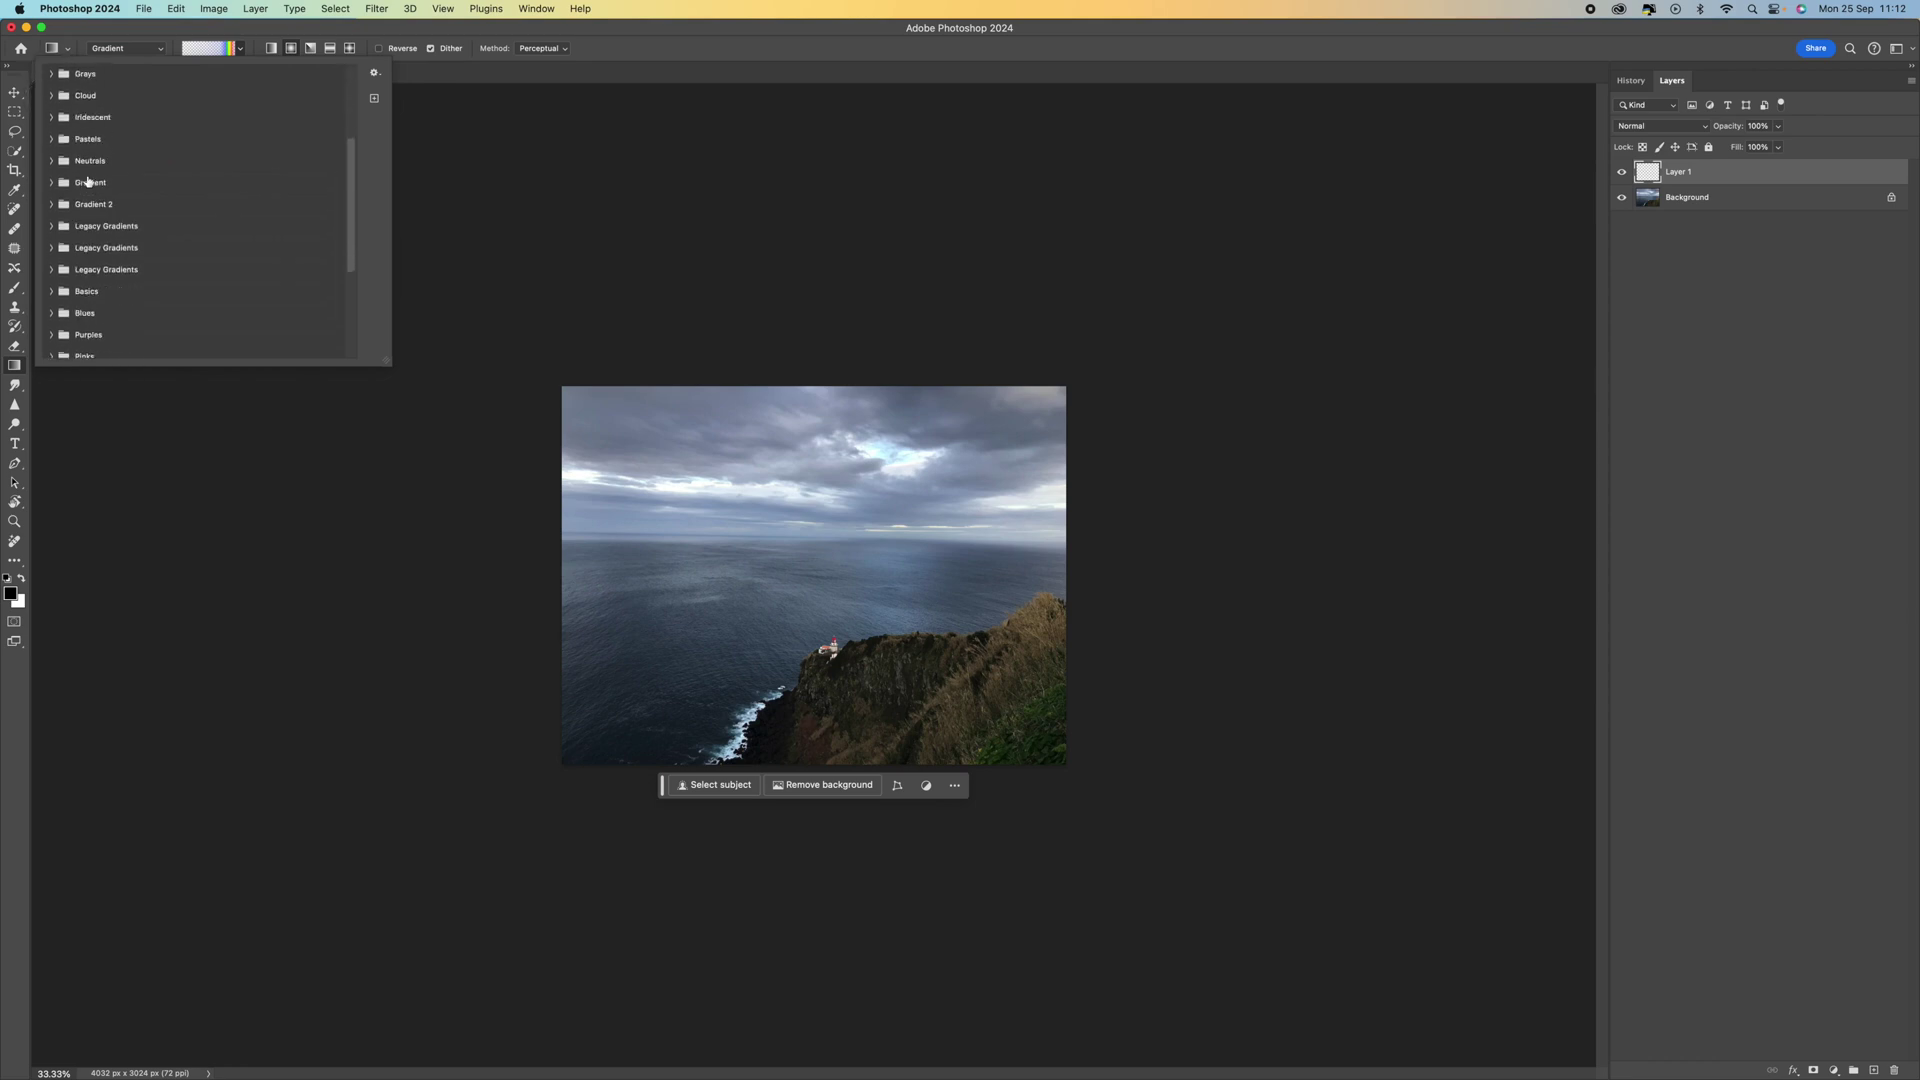
- Choose the last preset in Legacy Gradients > Special Effects as the active gradient
left_click(51, 227)
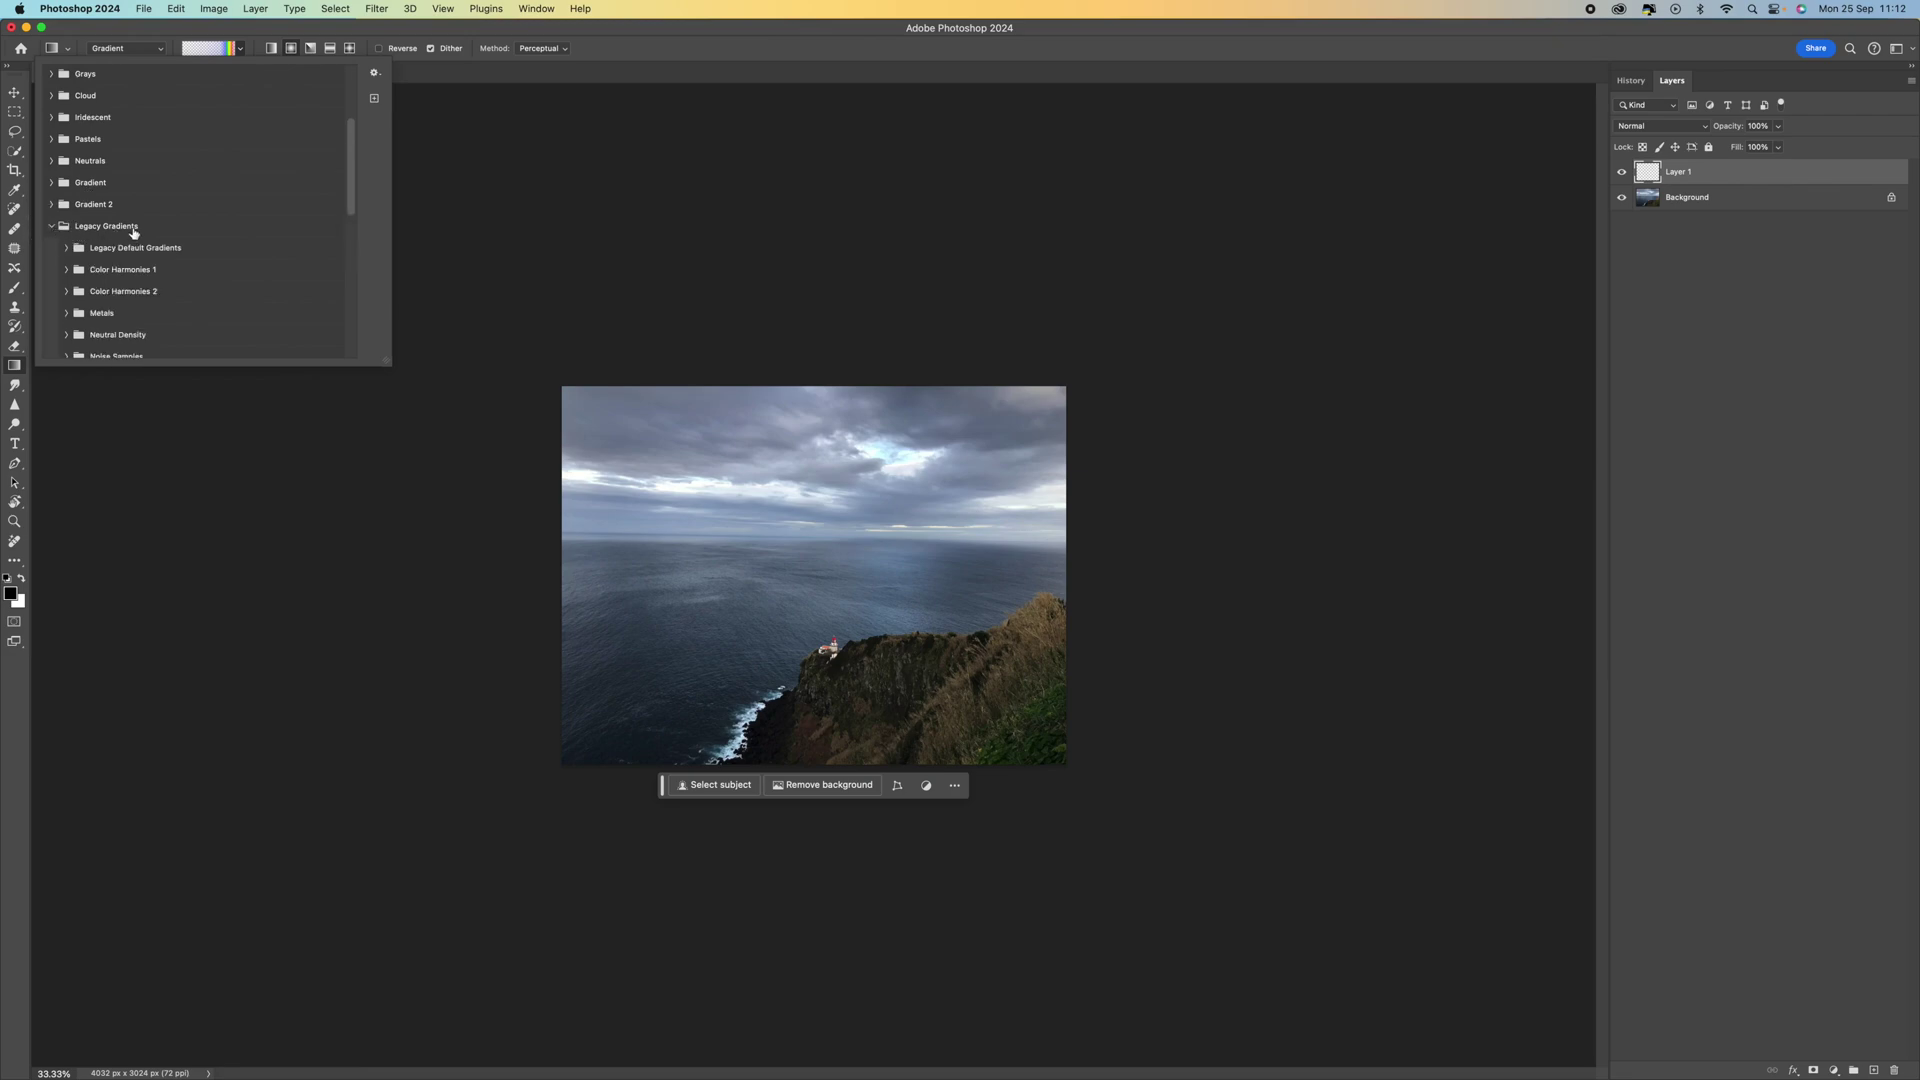
scroll(133, 235, "down", 3)
scroll(133, 235, "down", 4)
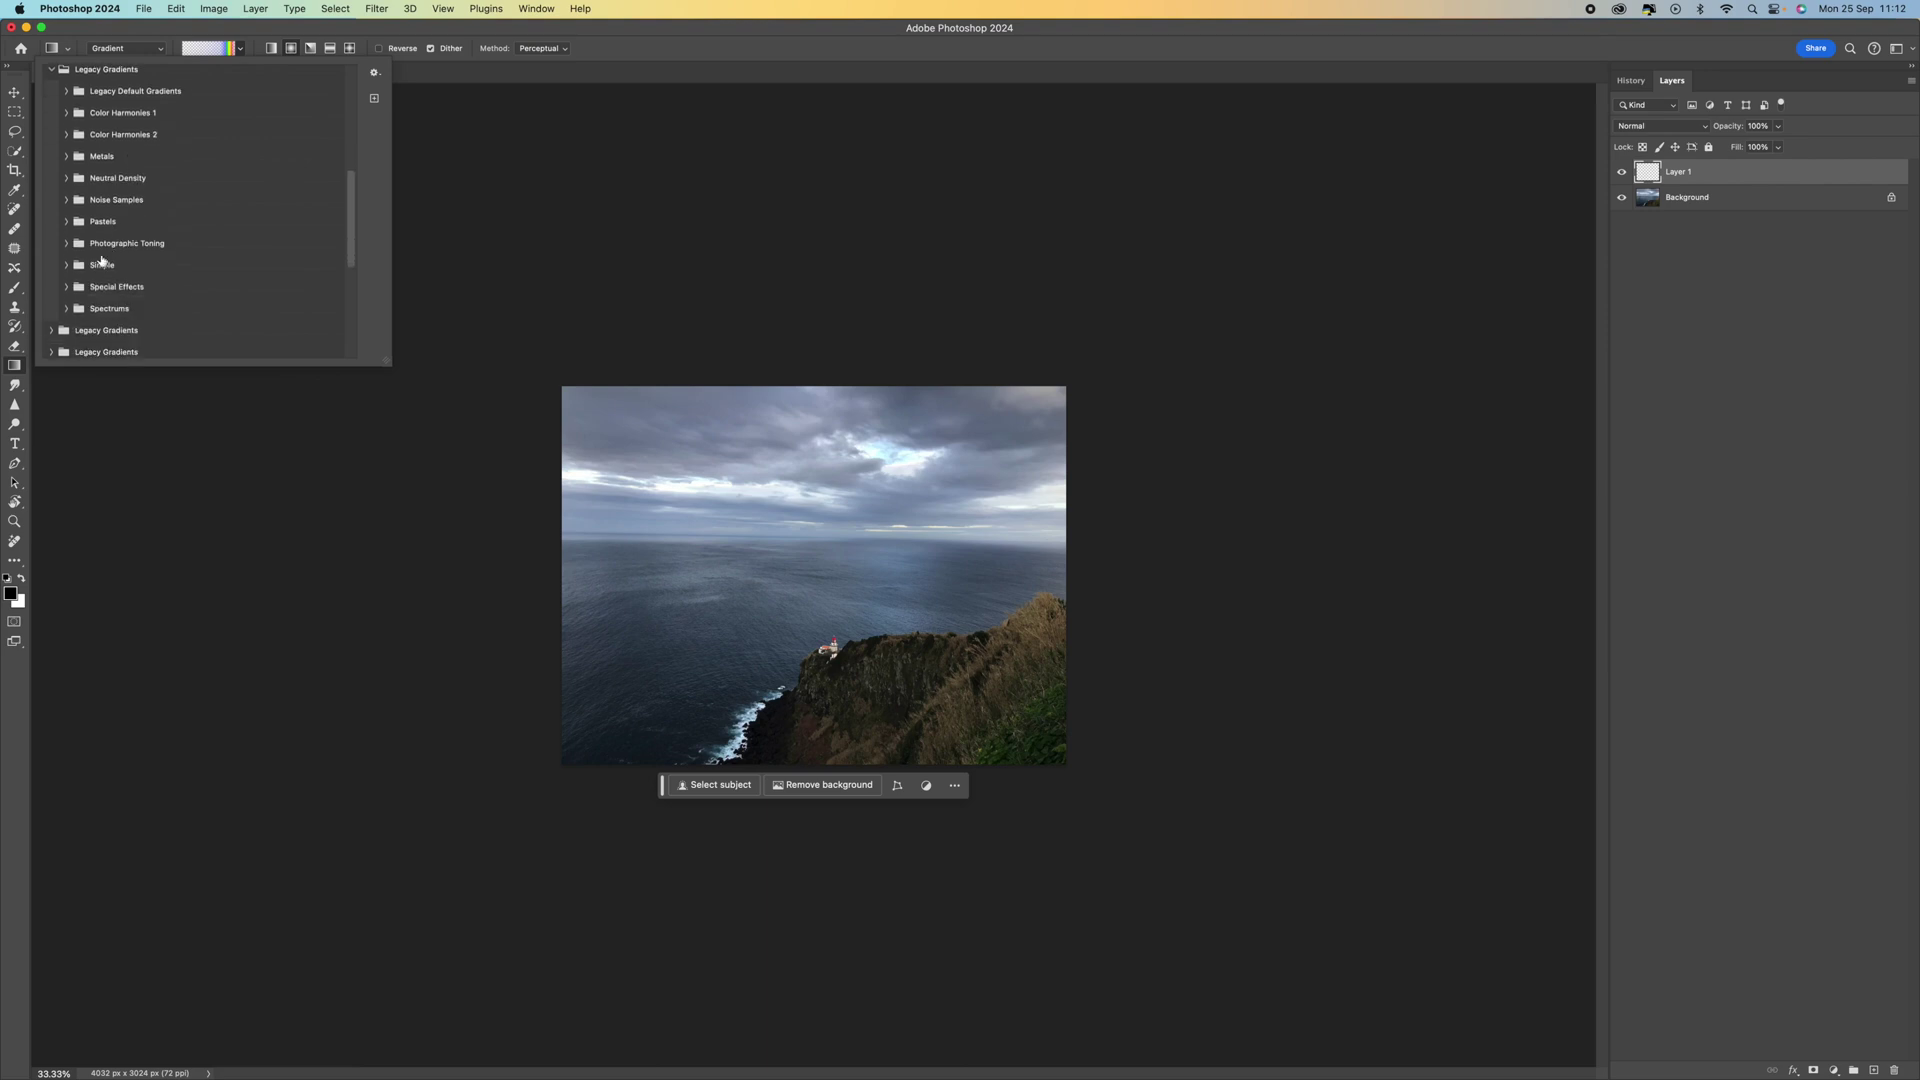
left_click(64, 291)
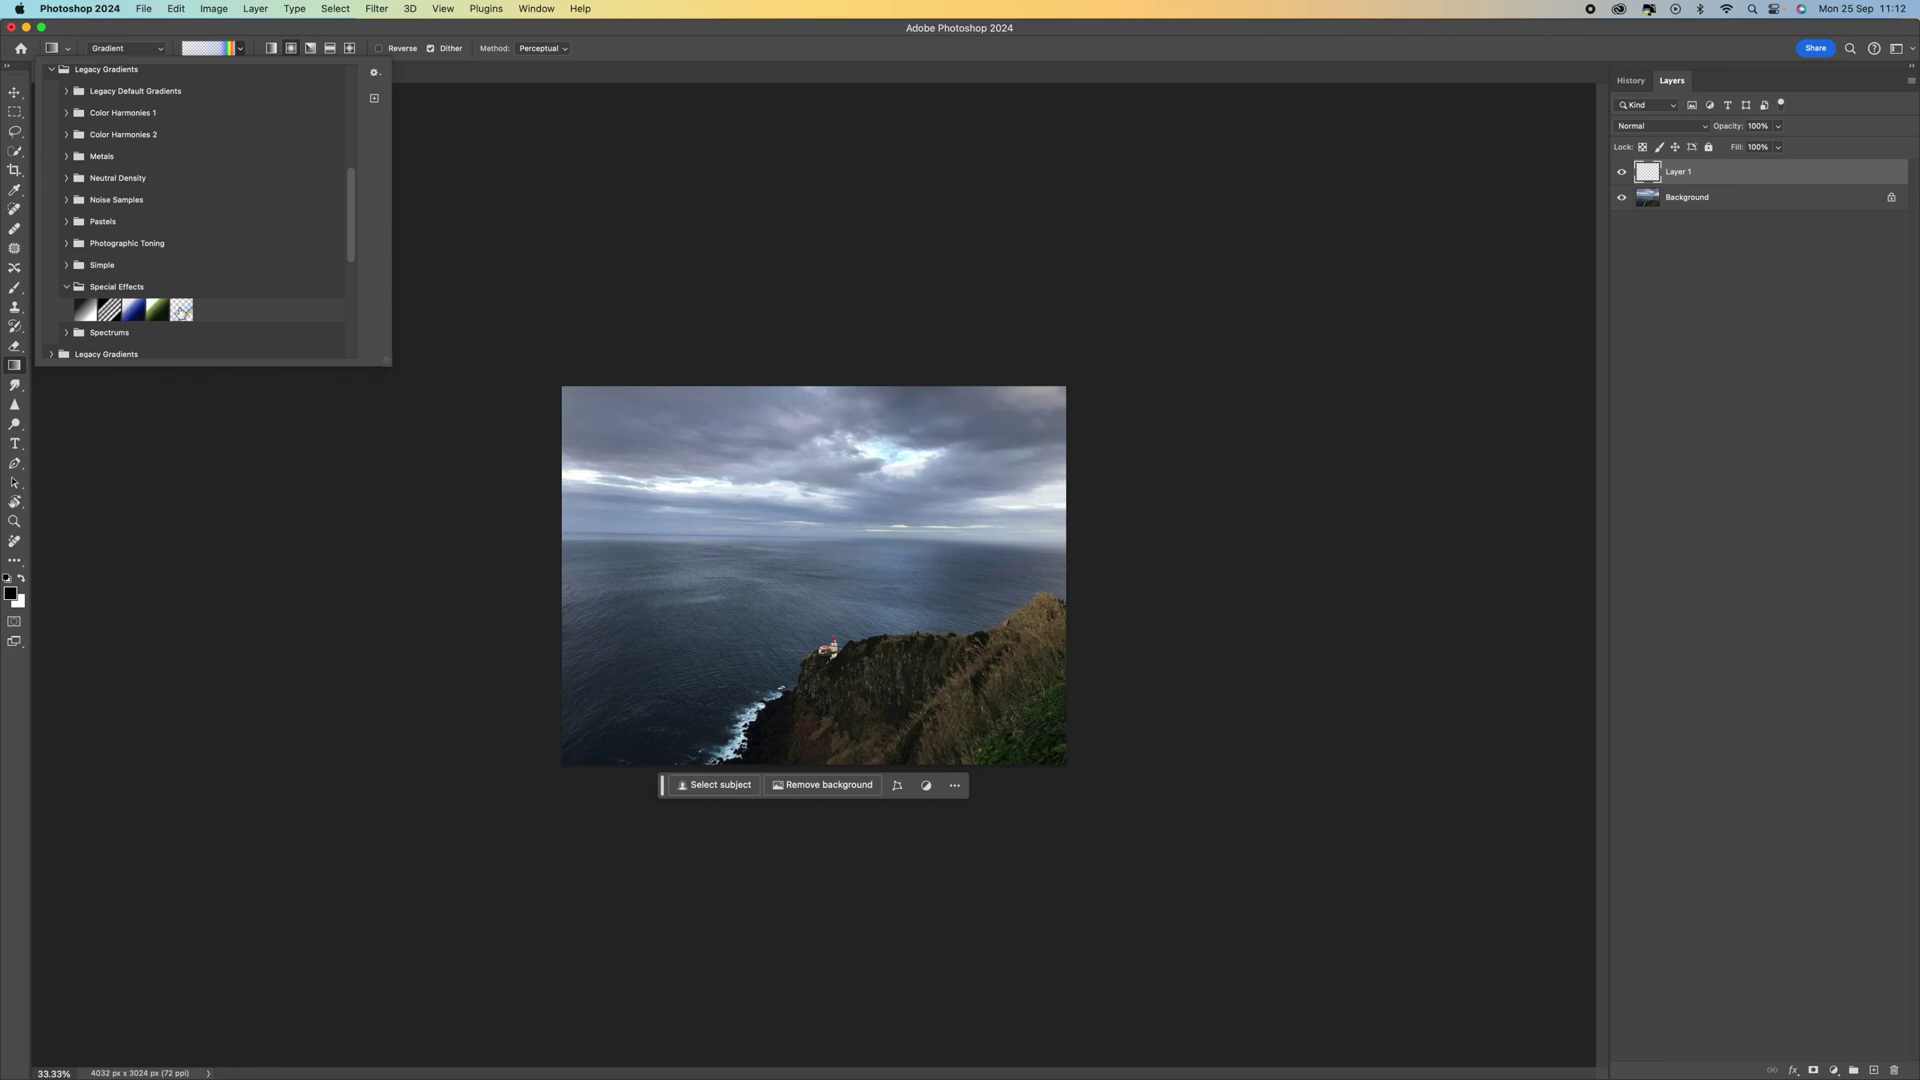
left_click(178, 313)
left_click(313, 35)
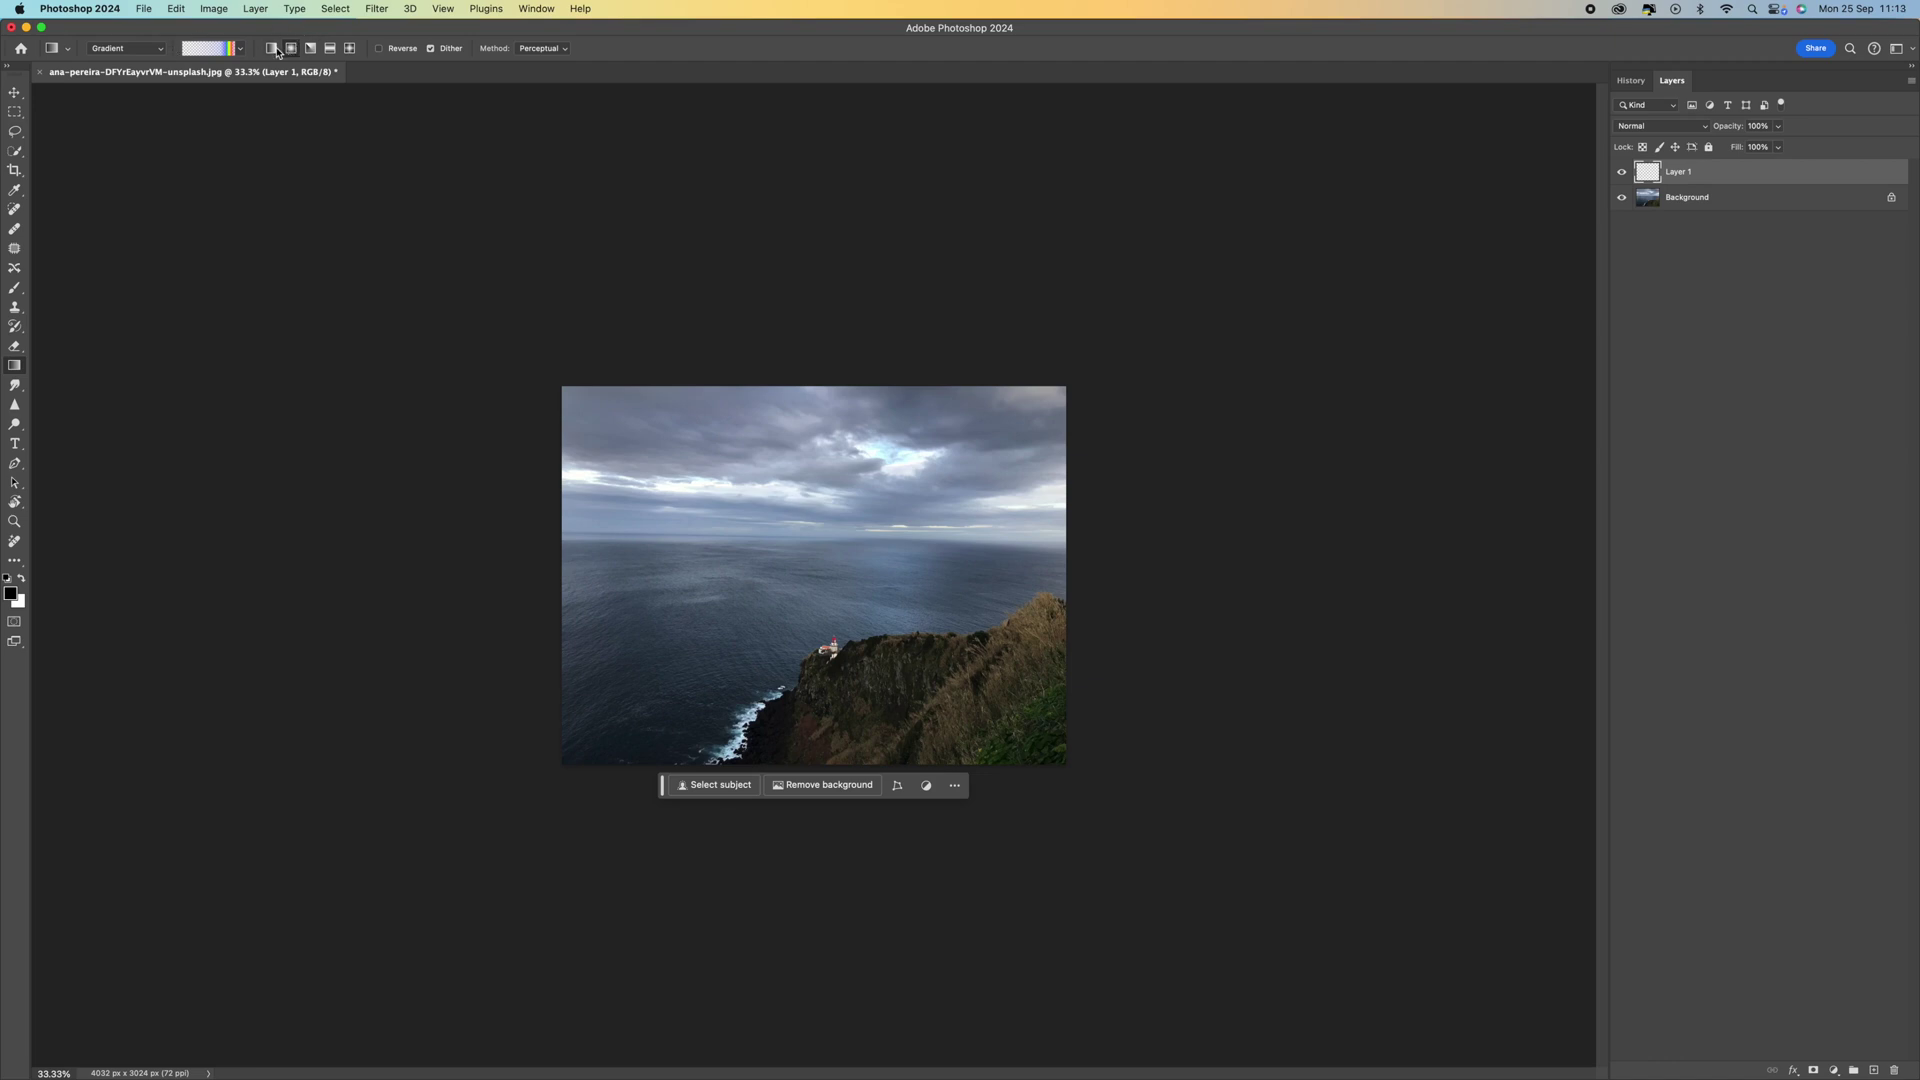
- Draw a radial rainbow gradient from the top of the sky to the photo's bottom, narrowing its circle slightly
left_click(292, 49)
left_click(380, 49)
left_click(380, 49)
left_click_drag(792, 750, 793, 376)
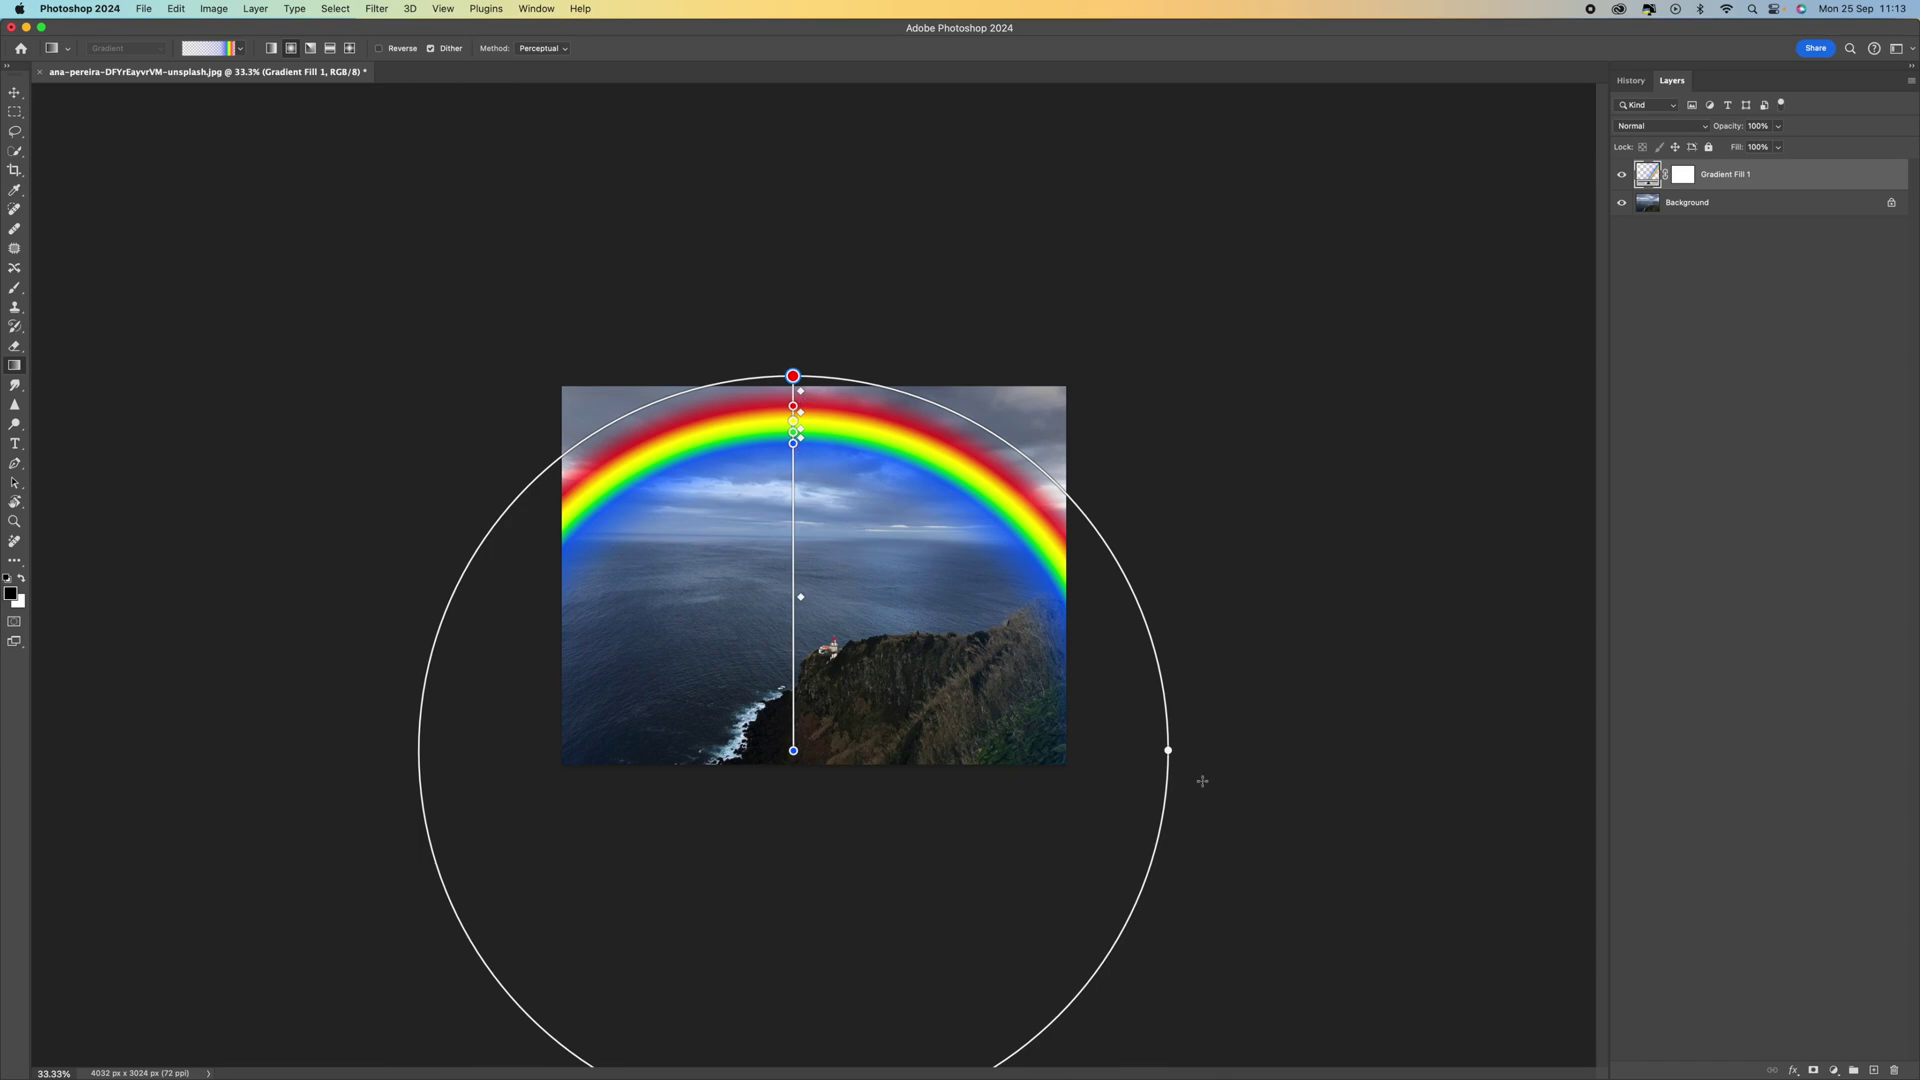
left_click_drag(1168, 750, 1143, 698)
key("ctrl+z")
key("super+minus")
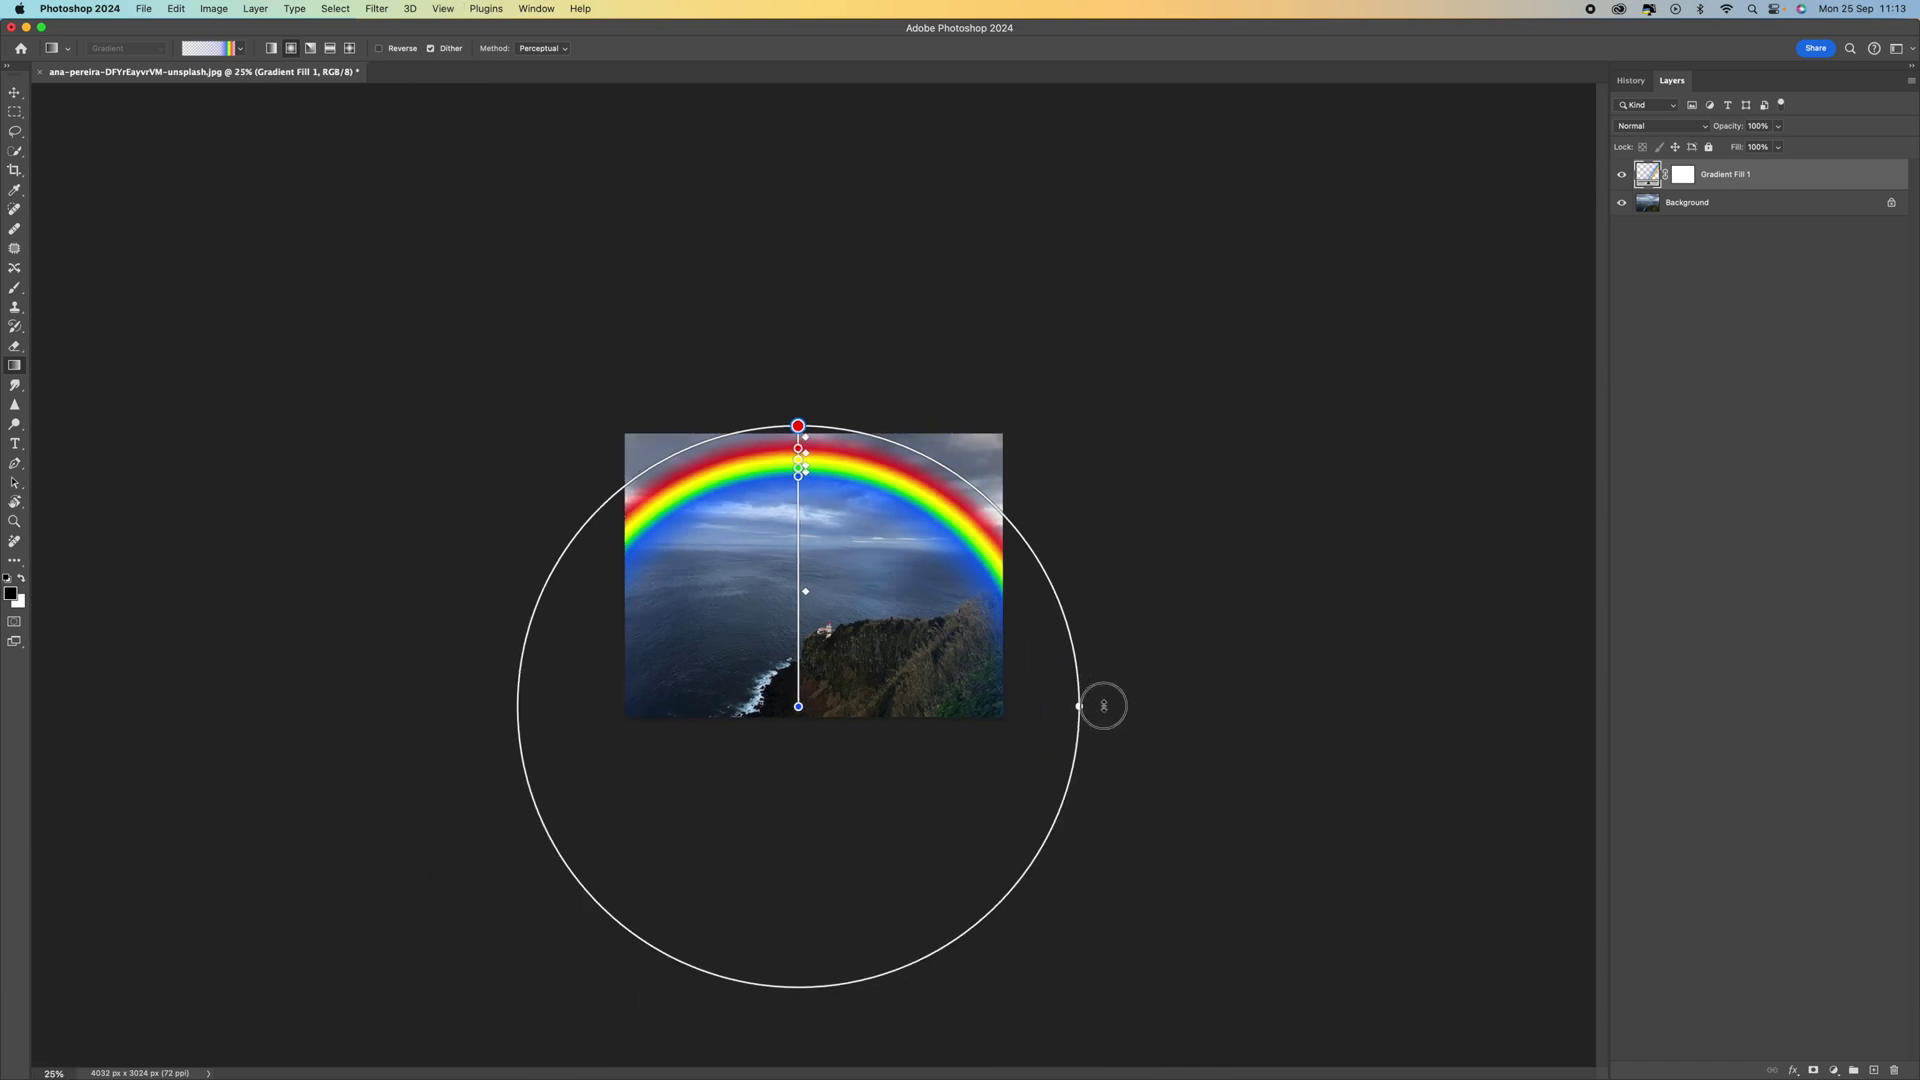
mouse_move(1101, 703)
left_mouse_down()
mouse_move(1007, 723)
mouse_move(1114, 718)
left_mouse_up()
- Re-space the rainbow's colour stops to widen the blue band and nudge the arc slightly upward
key("super+plus")
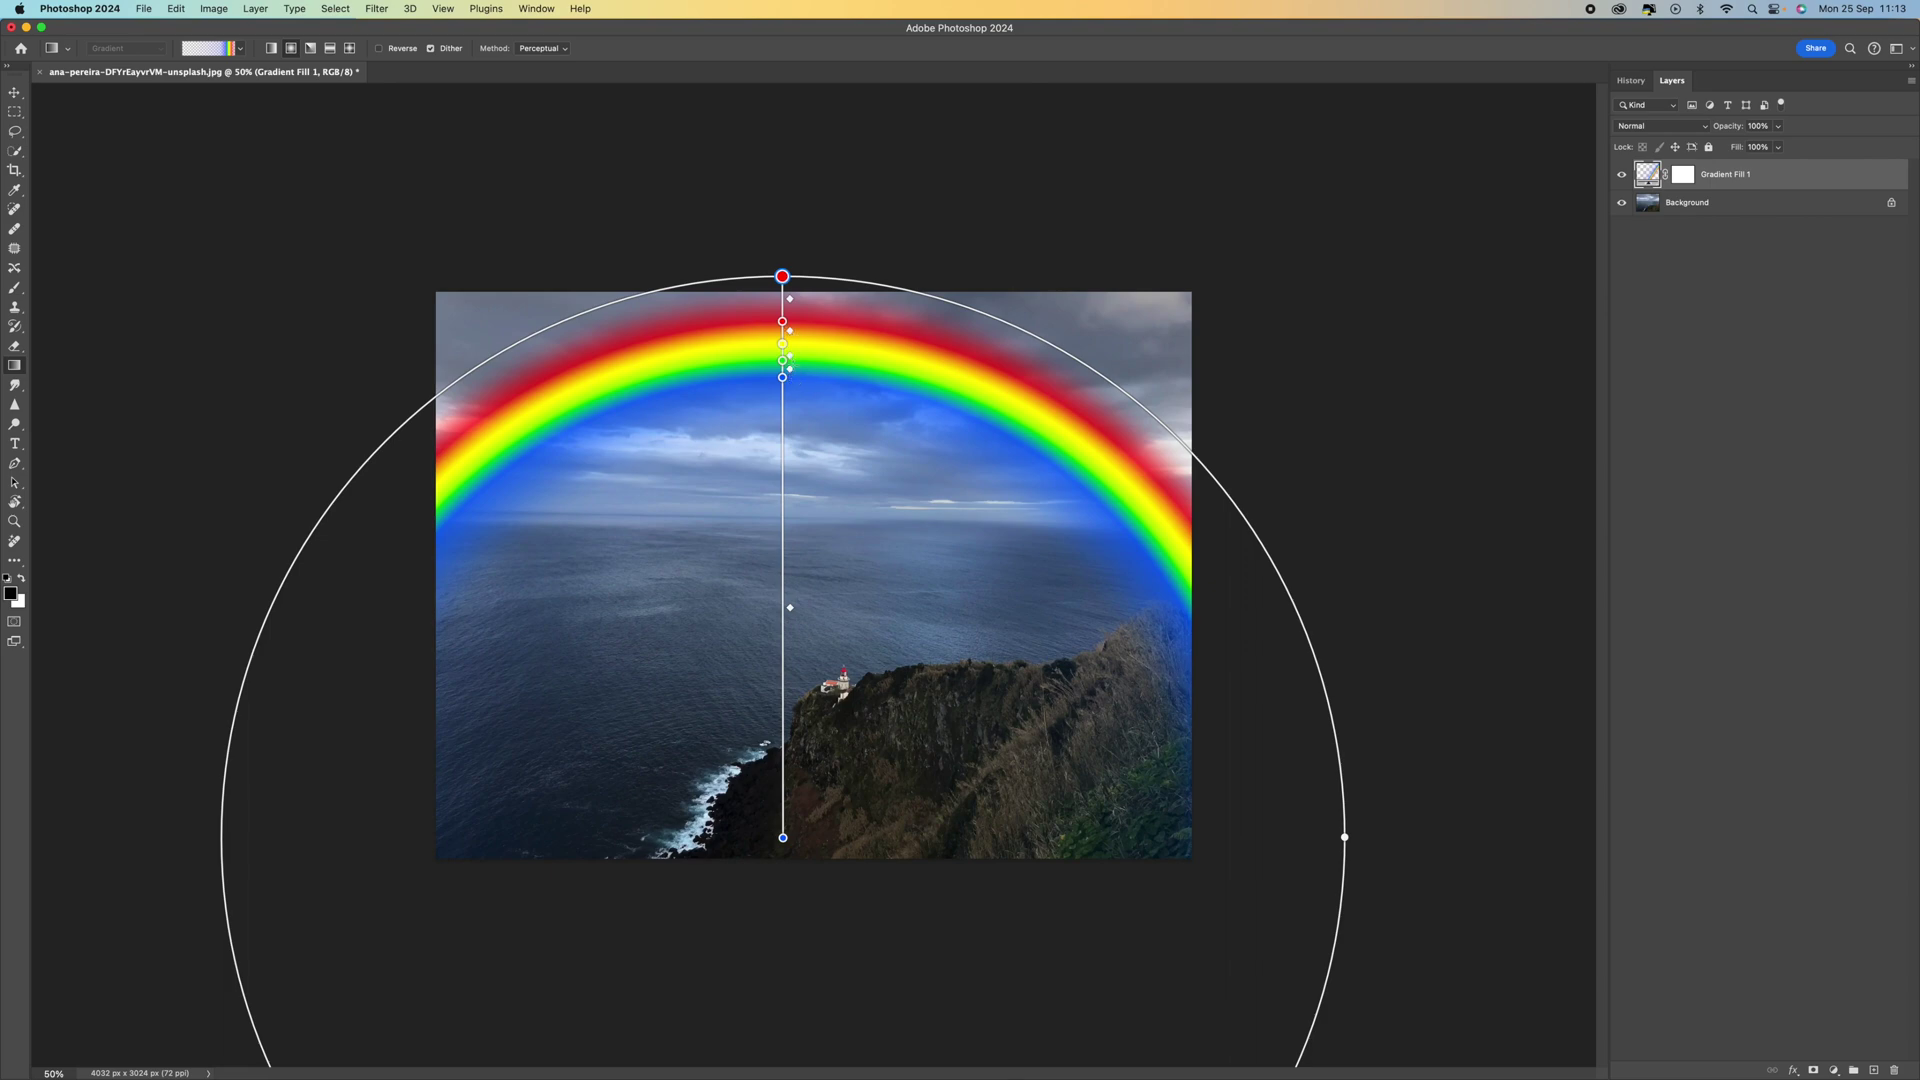
left_click_drag(789, 370, 789, 366)
left_click_drag(791, 331, 789, 357)
mouse_move(784, 382)
left_mouse_down()
mouse_move(781, 416)
mouse_move(781, 397)
left_mouse_up()
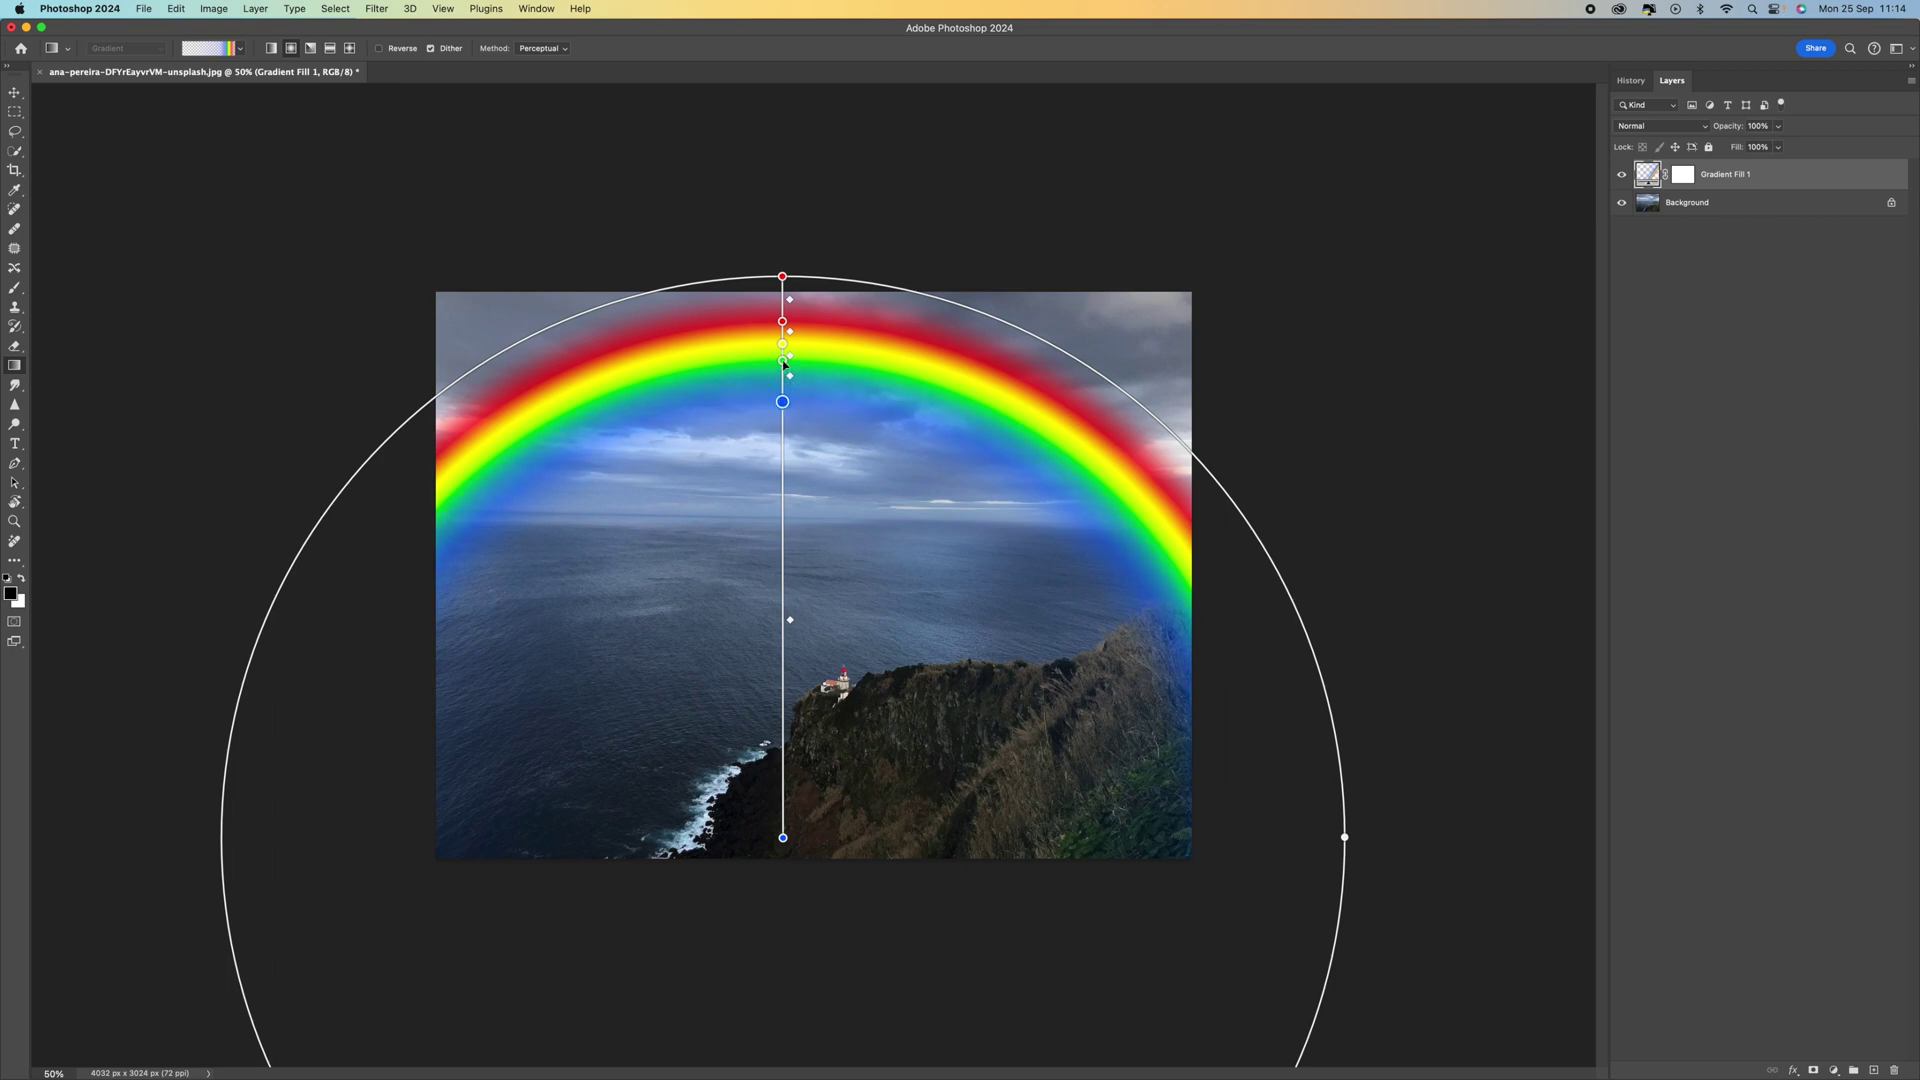
left_click(783, 360)
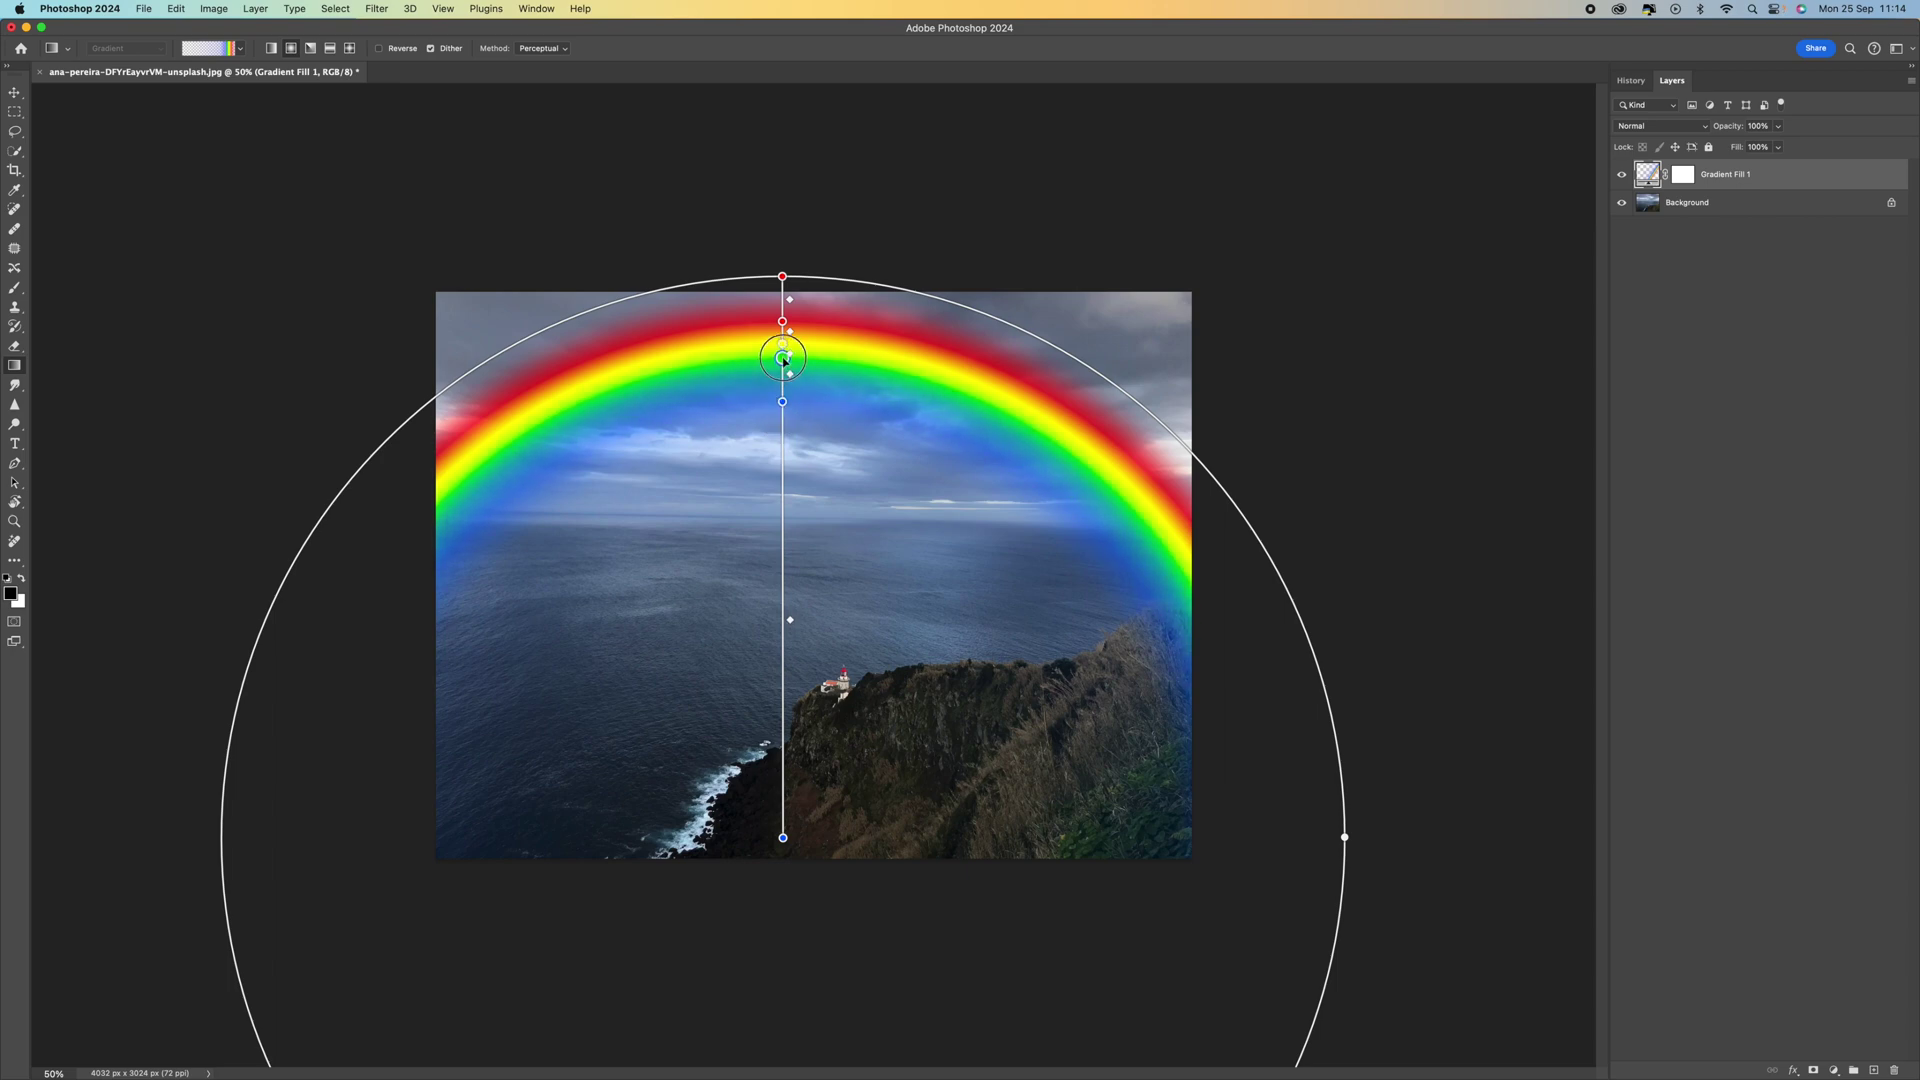
left_click_drag(782, 403, 782, 409)
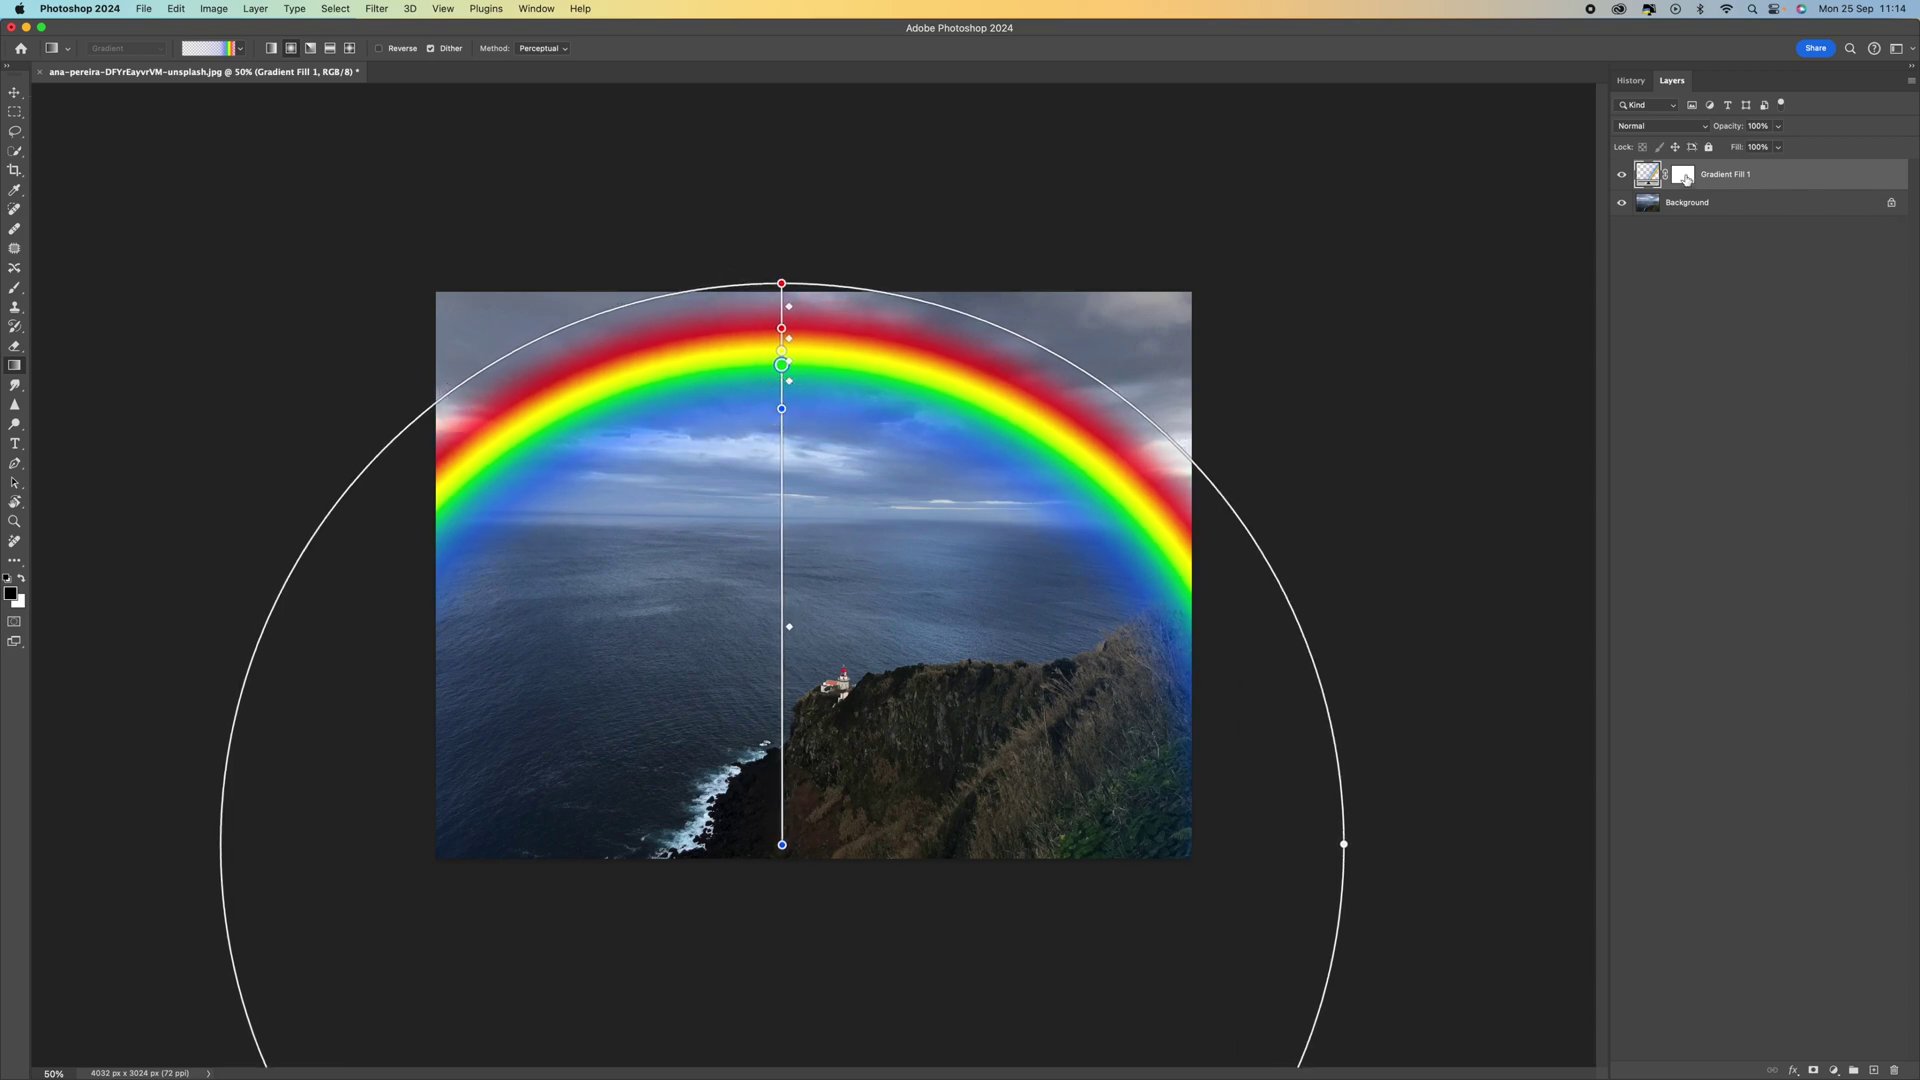
- Target the Gradient Fill 1 layer mask, select the Brush tool, and confirm the foreground colour
left_click(1686, 178)
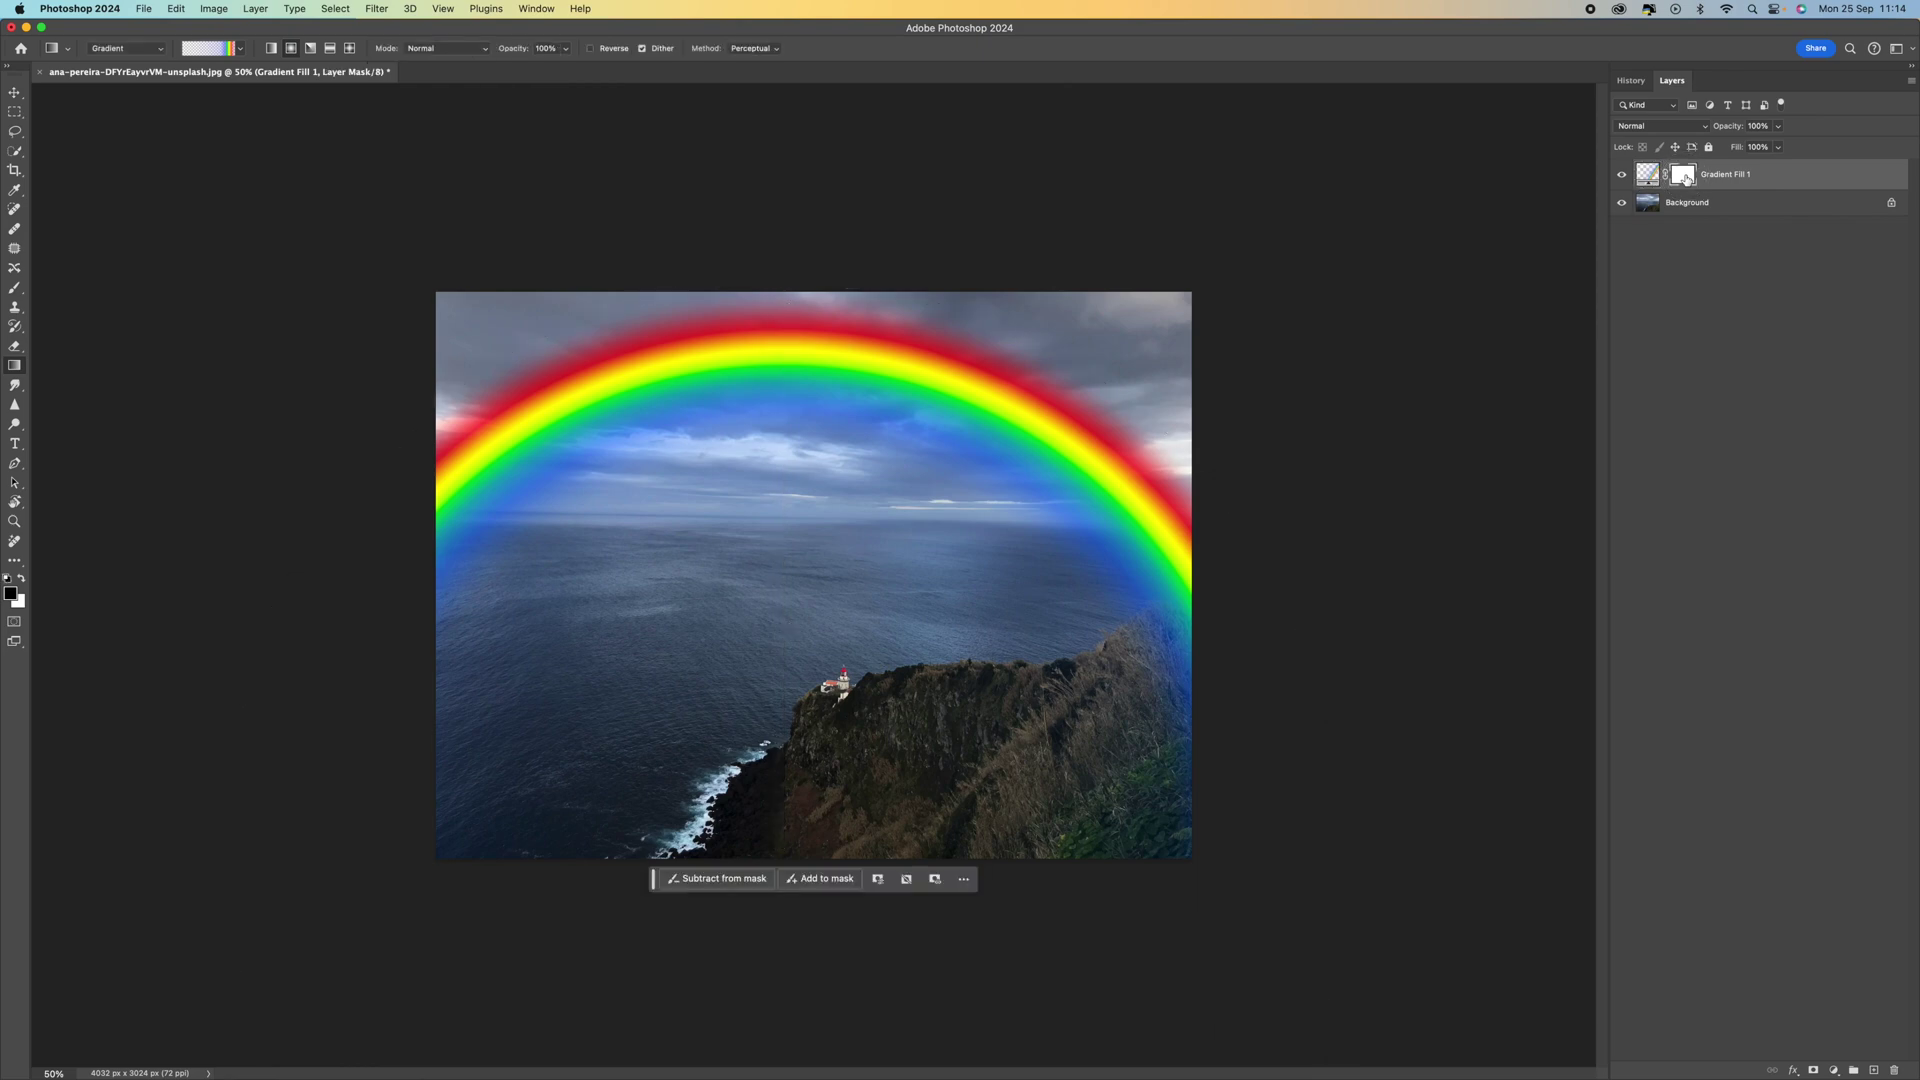
left_click(14, 288)
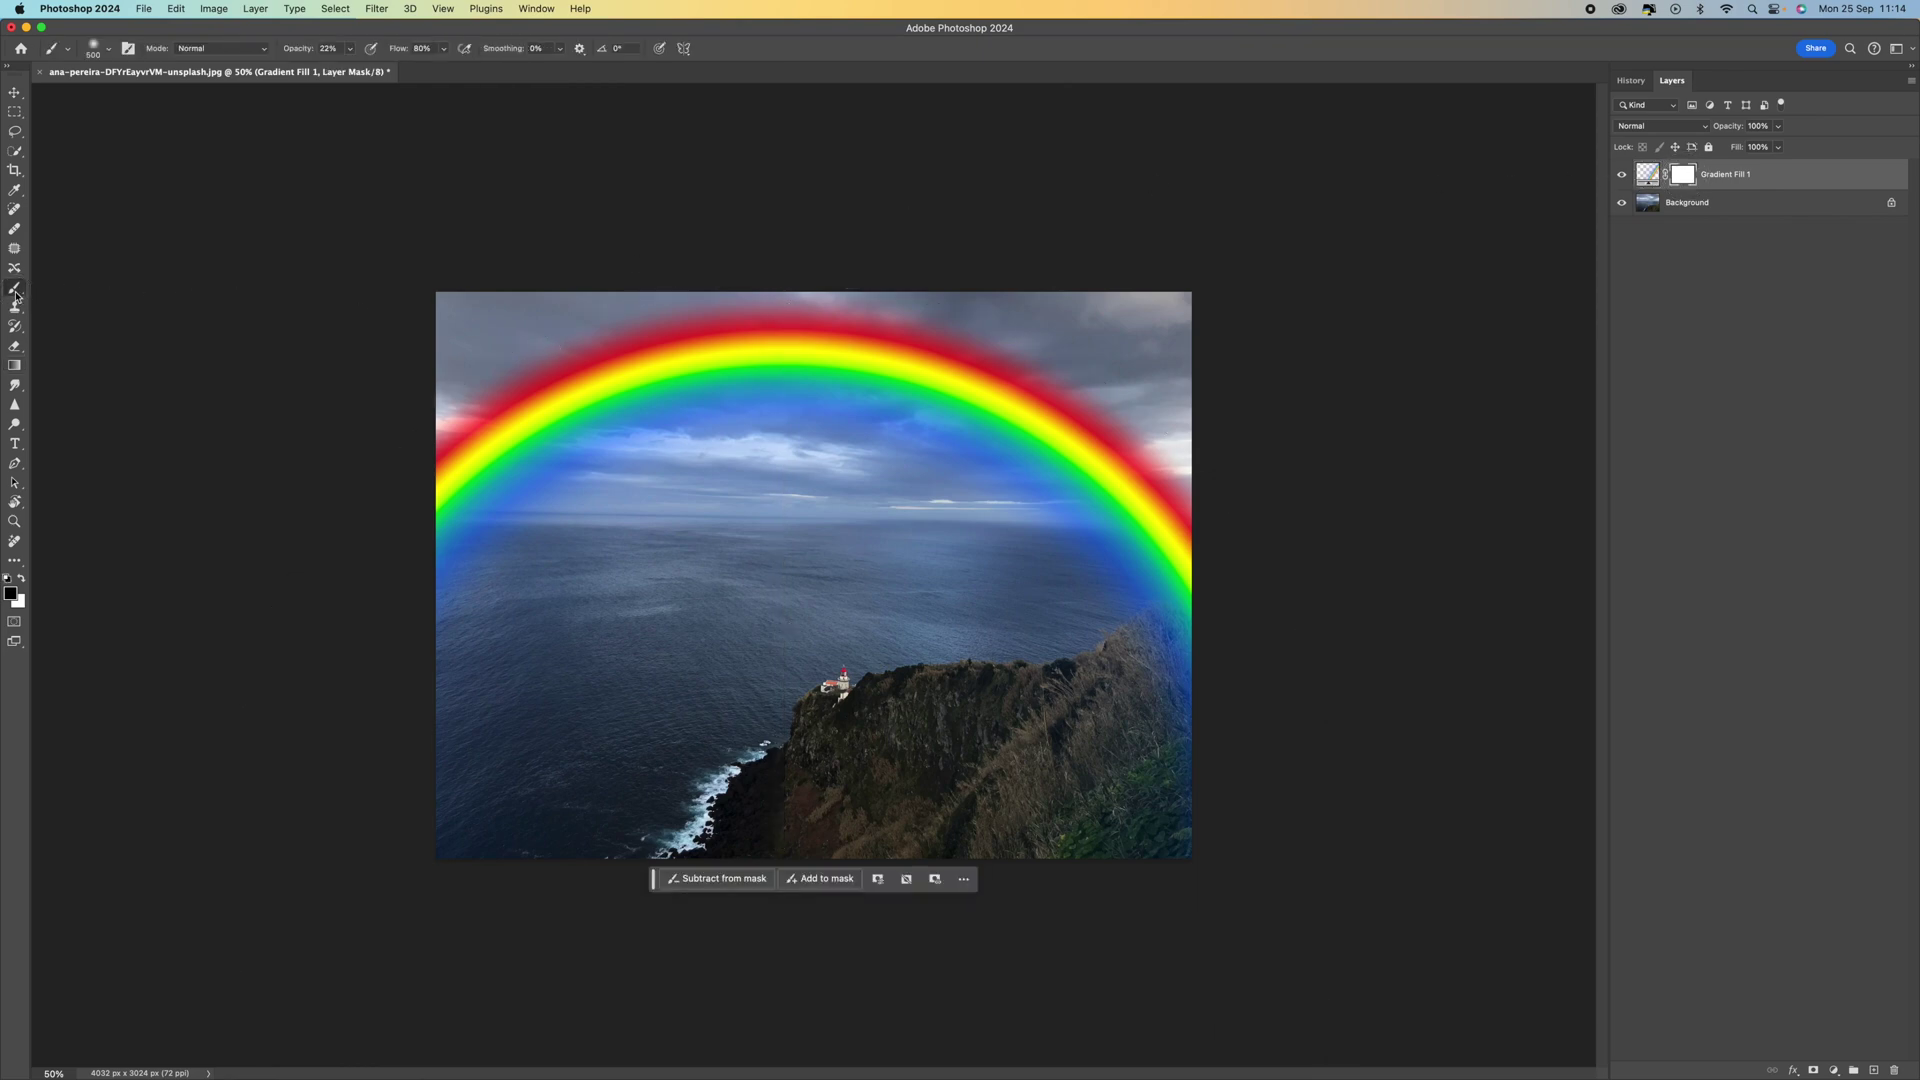
left_click(10, 593)
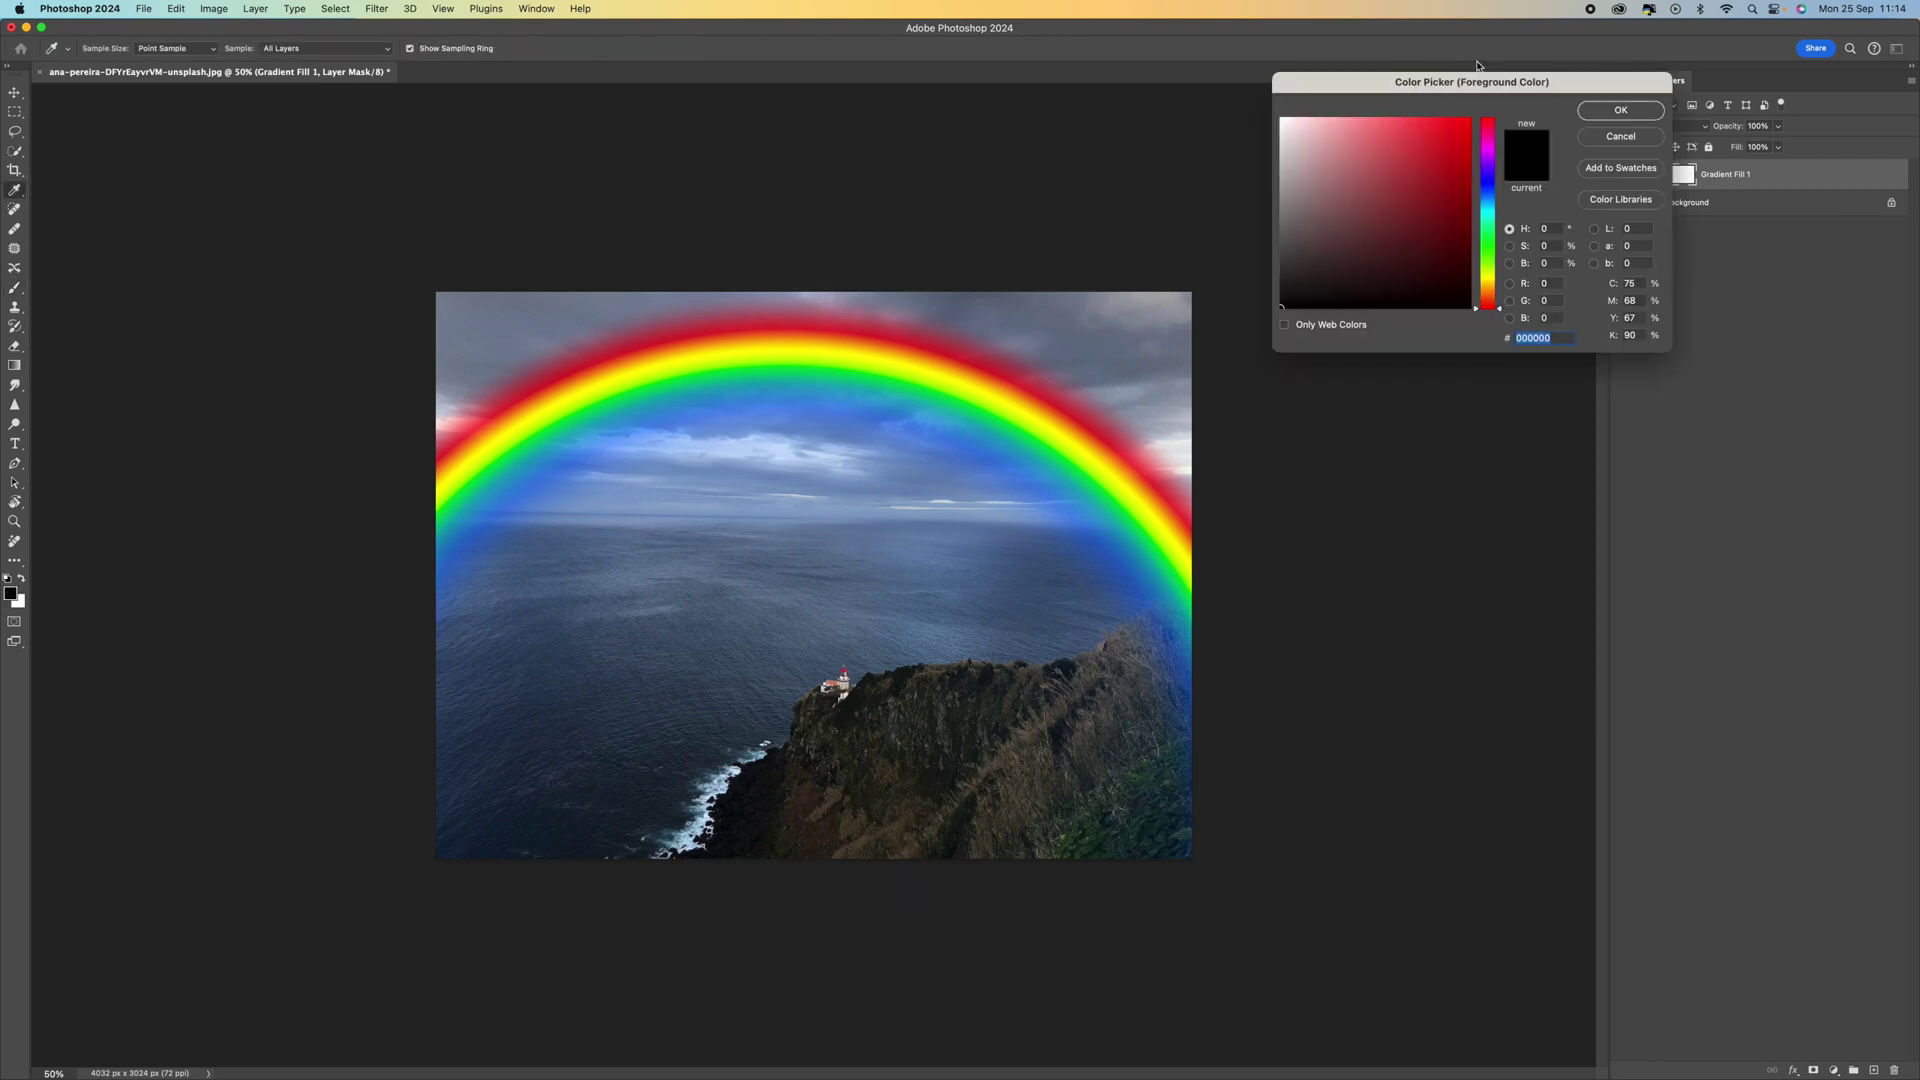
left_click(1621, 111)
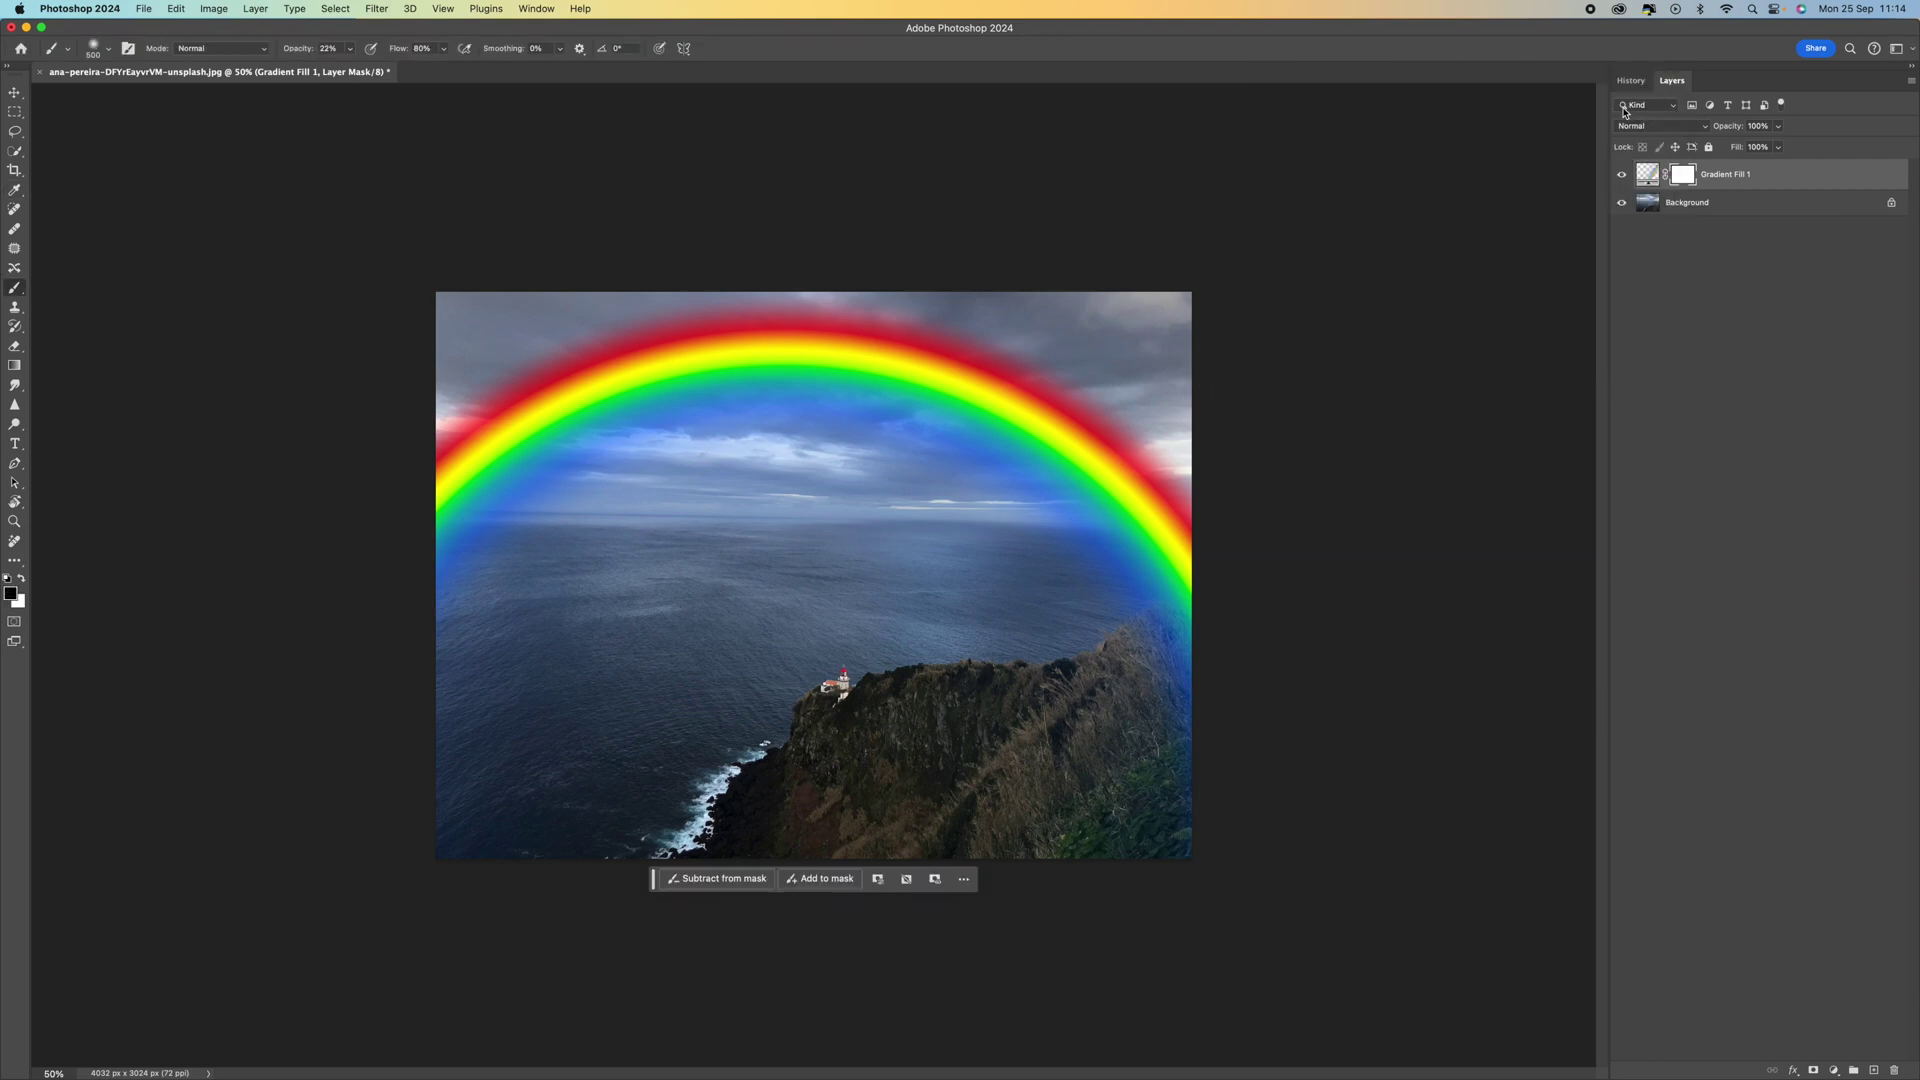
- Choose the Soft Round Pressure Opacity brush and set its opacity to 38%
left_click(105, 53)
left_click(288, 293)
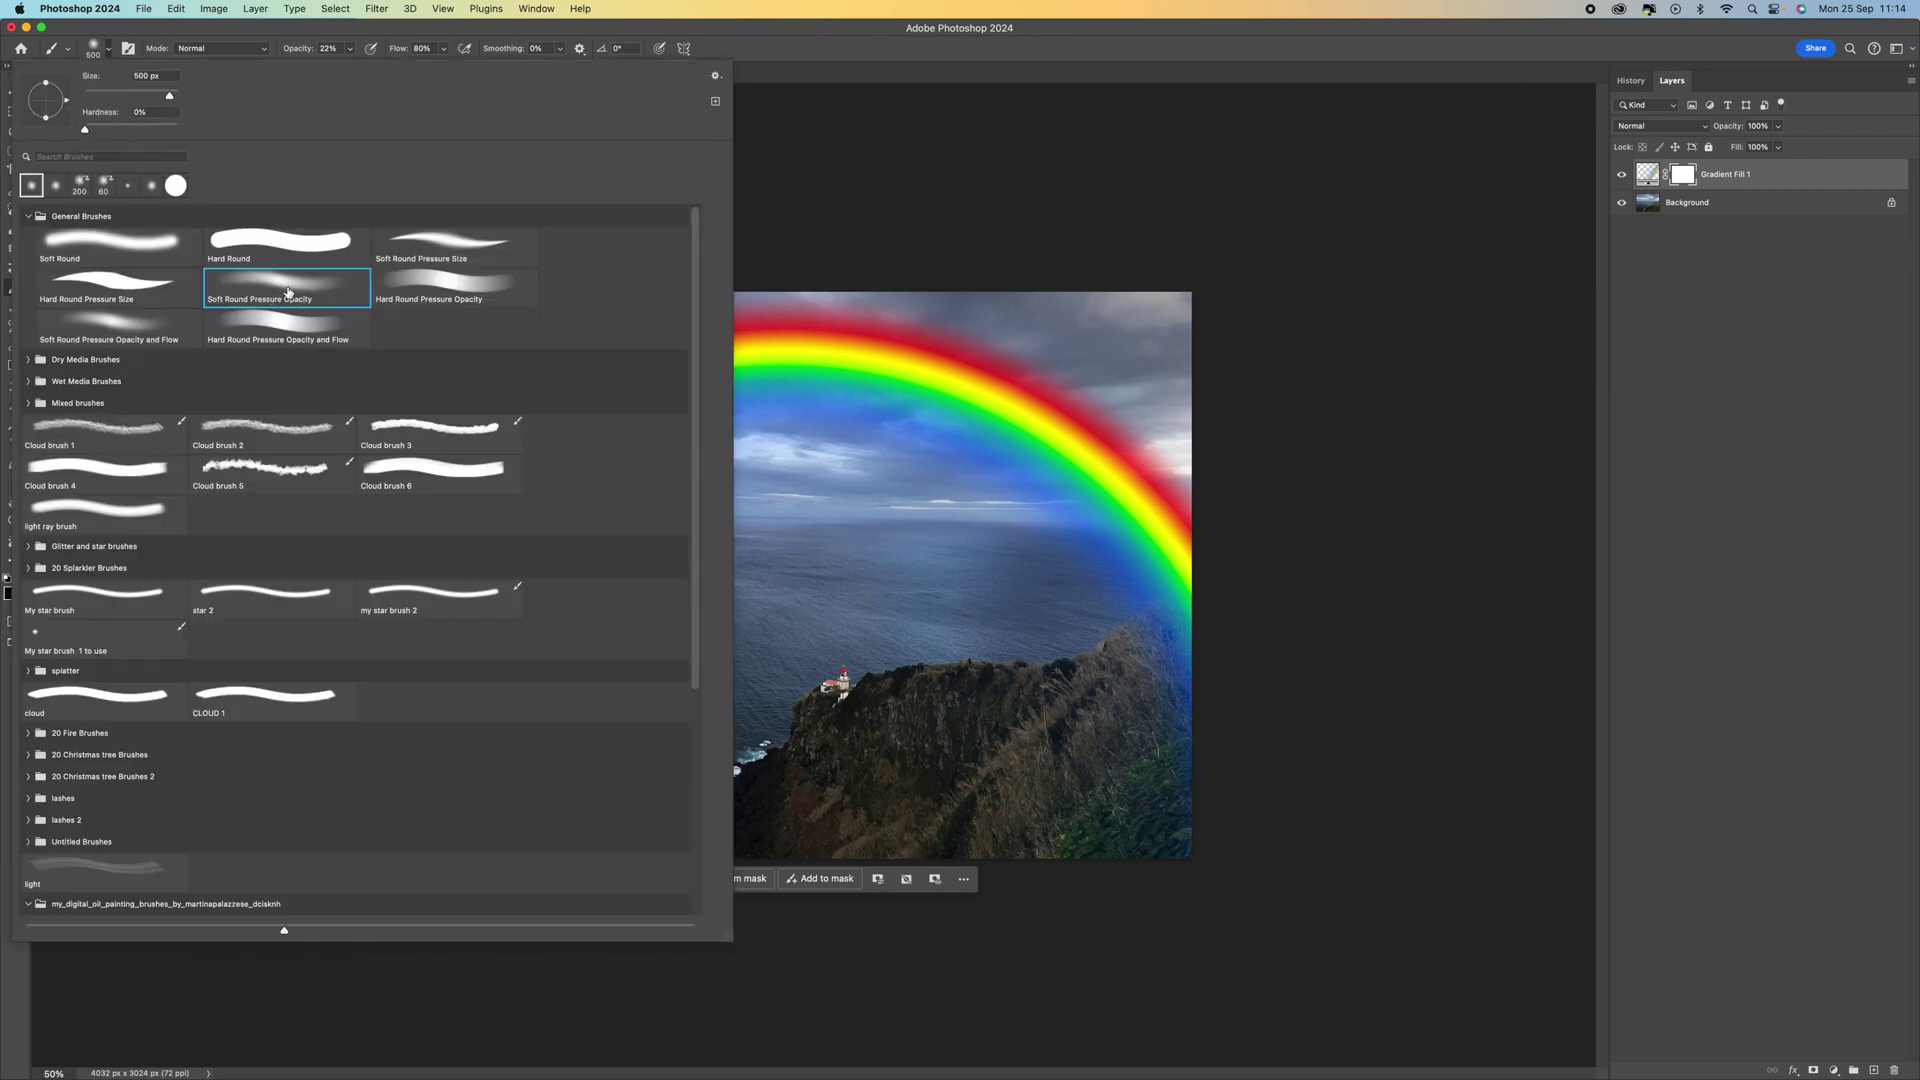
left_click(353, 33)
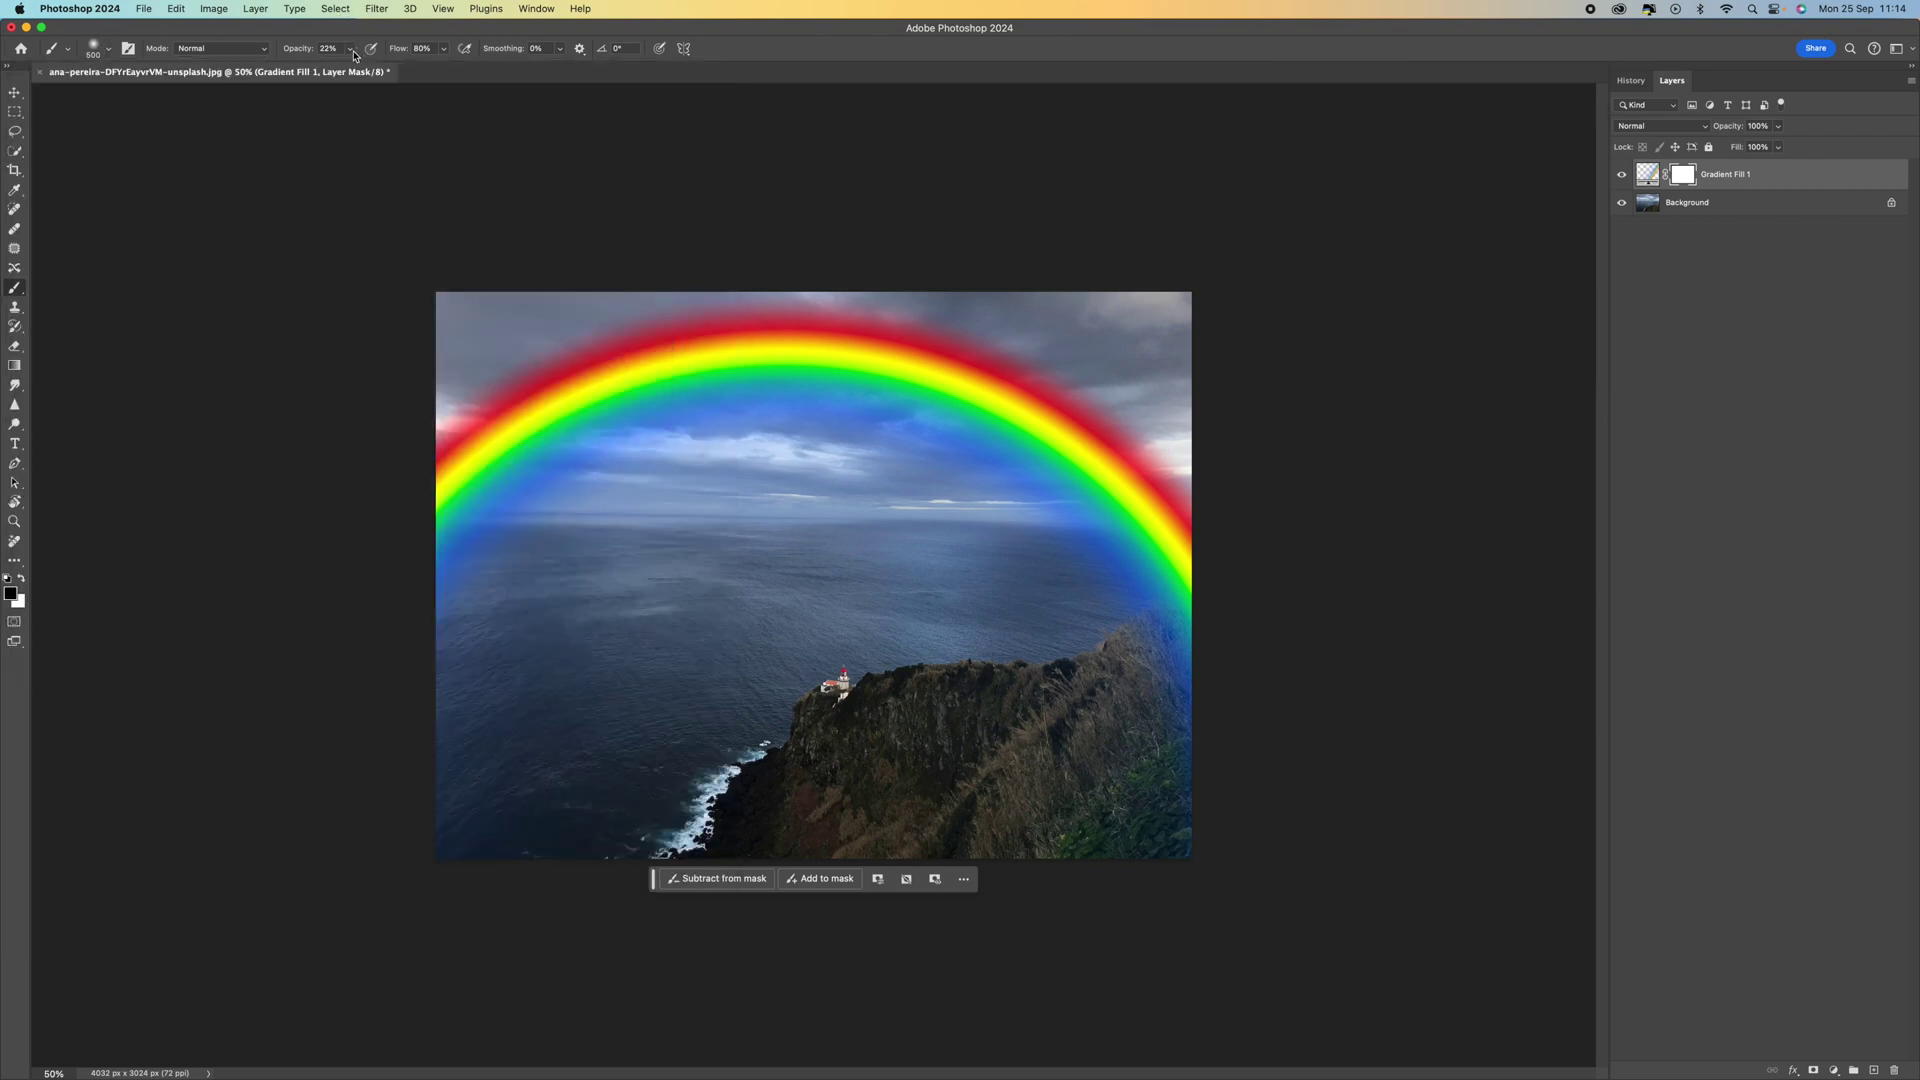
left_click(350, 48)
left_click_drag(347, 66, 436, 76)
left_click(444, 49)
- Paint out the rainbow's blue and green tints over the cliff at 65% flow, then reset opacity and flow to 100%
key("shift+6")
key("shift+5")
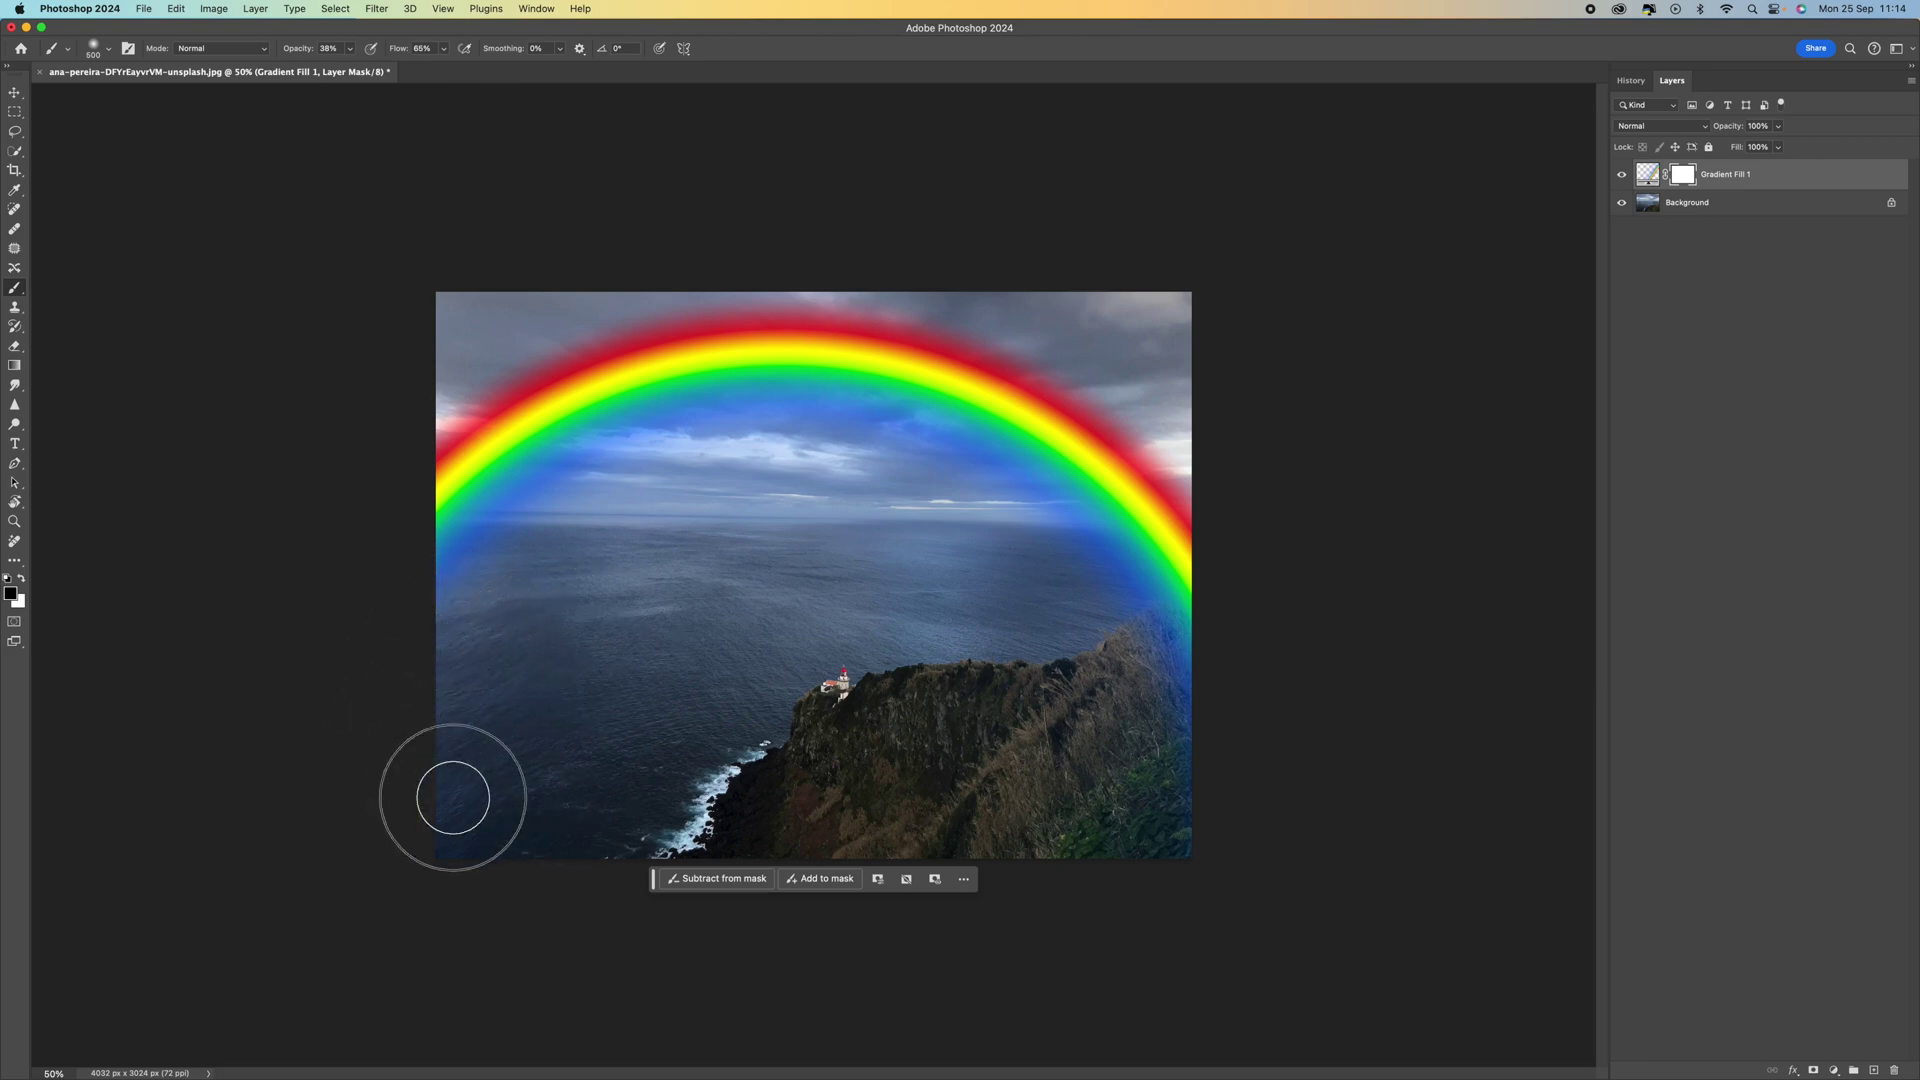
mouse_move(958, 818)
left_mouse_down()
mouse_move(1256, 870)
mouse_move(1118, 643)
mouse_move(1209, 686)
mouse_move(1199, 673)
mouse_move(1142, 653)
mouse_move(1153, 626)
mouse_move(1225, 781)
mouse_move(1149, 664)
mouse_move(1140, 626)
mouse_move(1166, 626)
mouse_move(1131, 628)
mouse_move(1196, 651)
mouse_move(1148, 643)
mouse_move(1080, 570)
mouse_move(1164, 656)
mouse_move(1157, 793)
mouse_move(1153, 630)
mouse_move(1200, 720)
left_mouse_up()
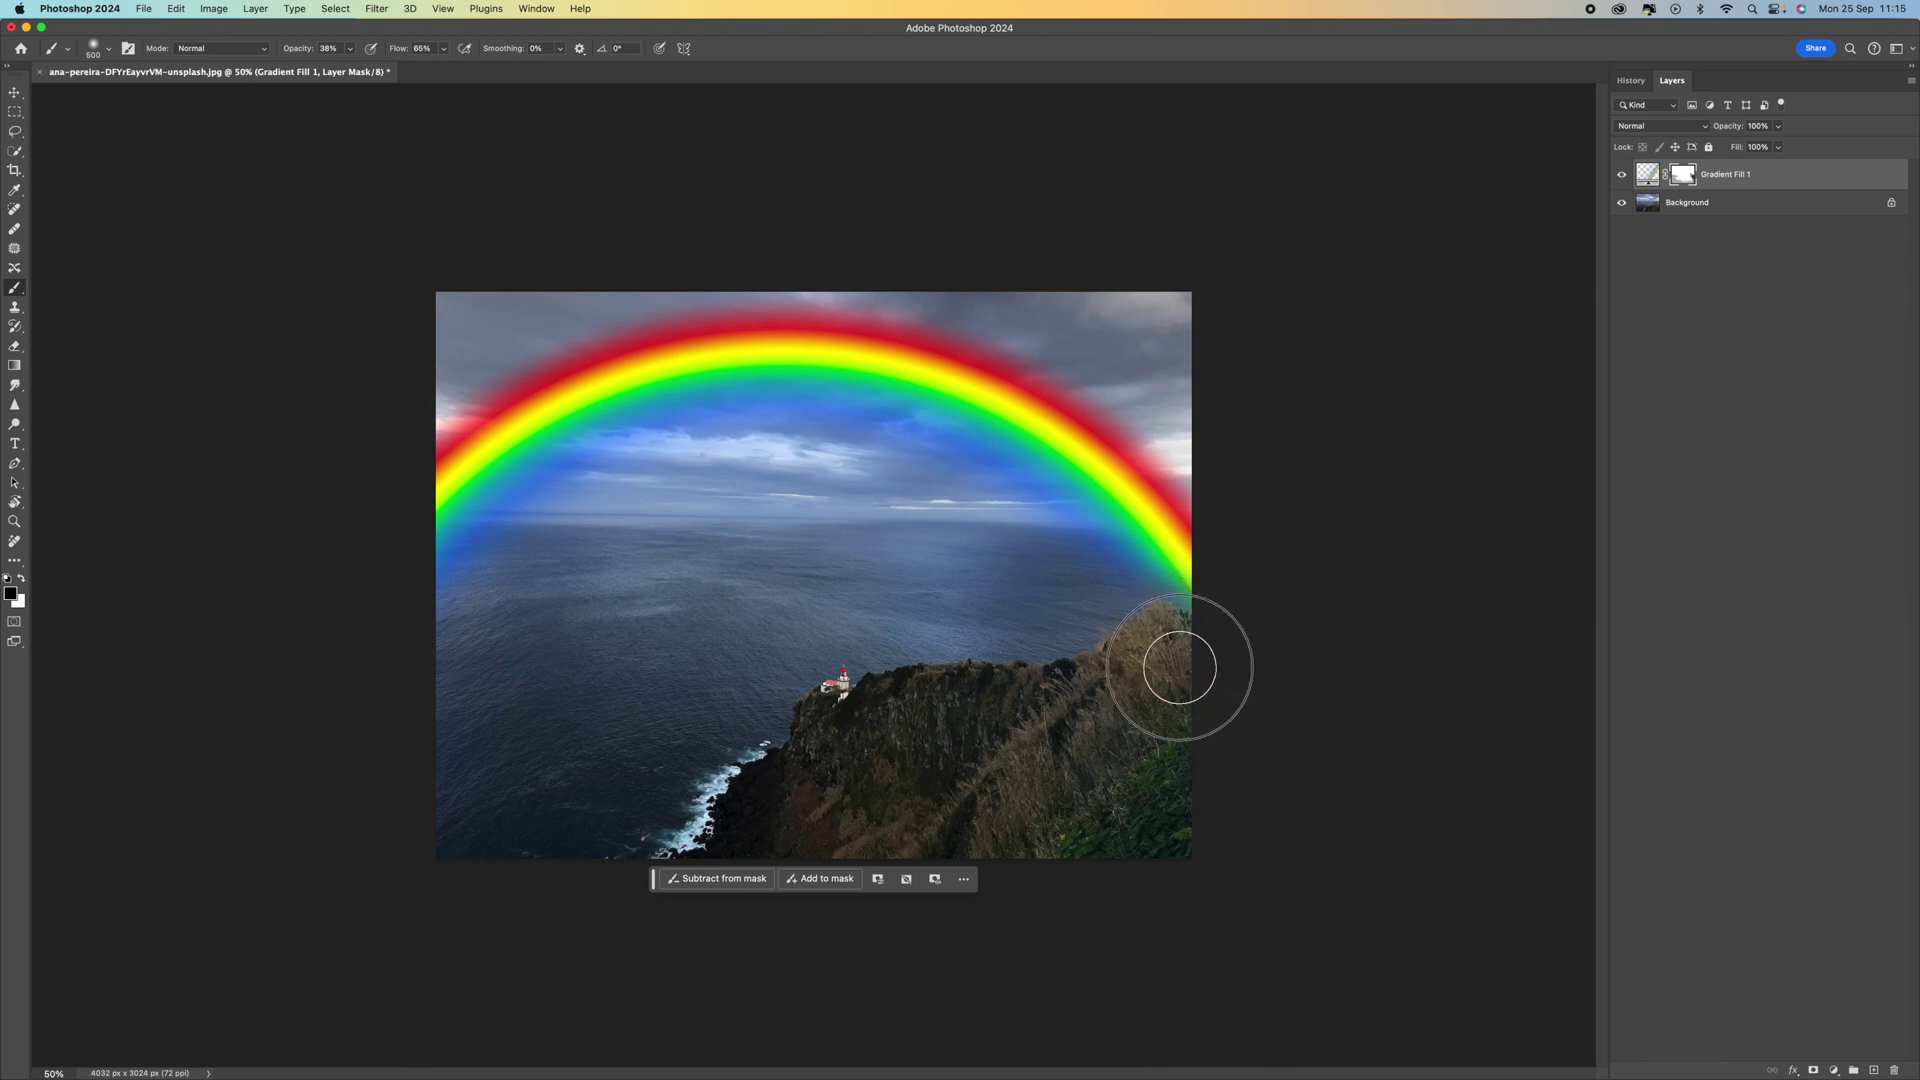
left_click_drag(1180, 667, 1163, 700)
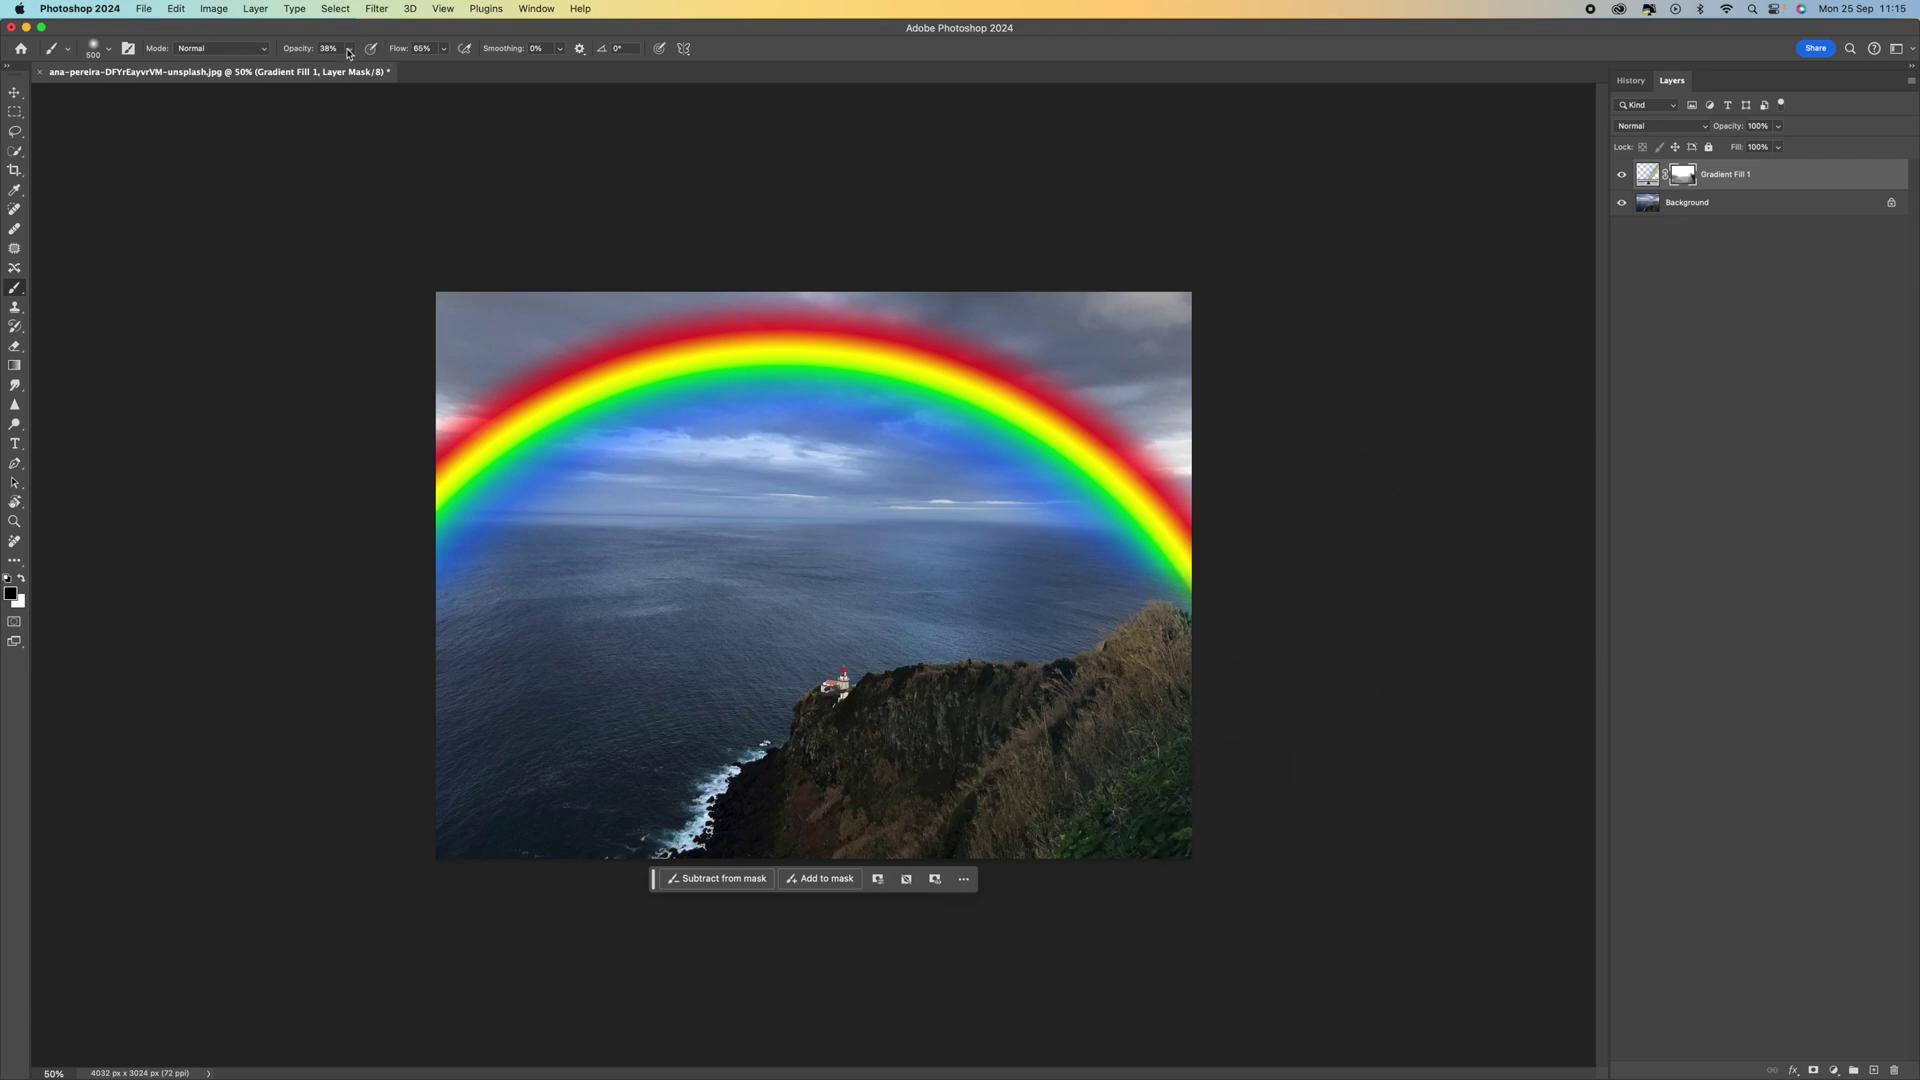
left_click_drag(348, 48, 470, 68)
- Set the rainbow's Gradient Fill 1 layer blend mode to Screen
left_click(1653, 175)
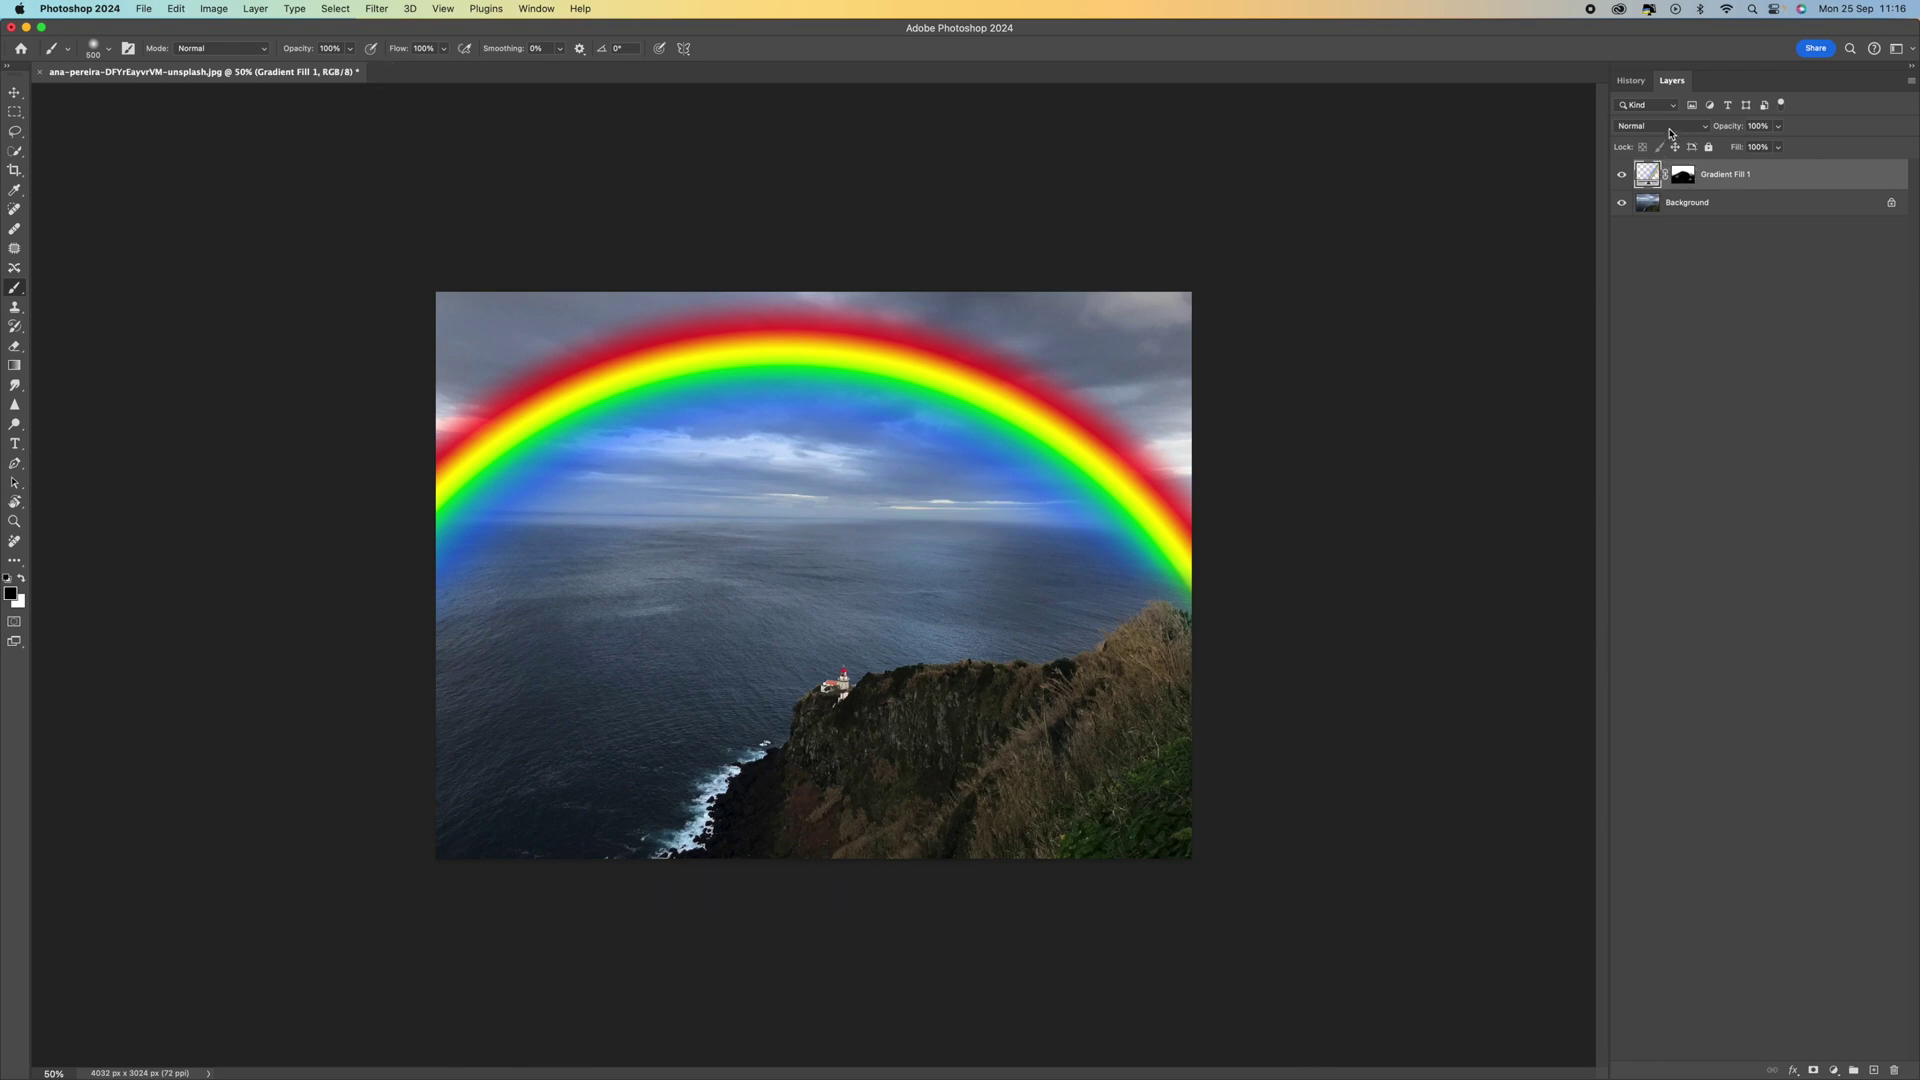
left_click(1670, 133)
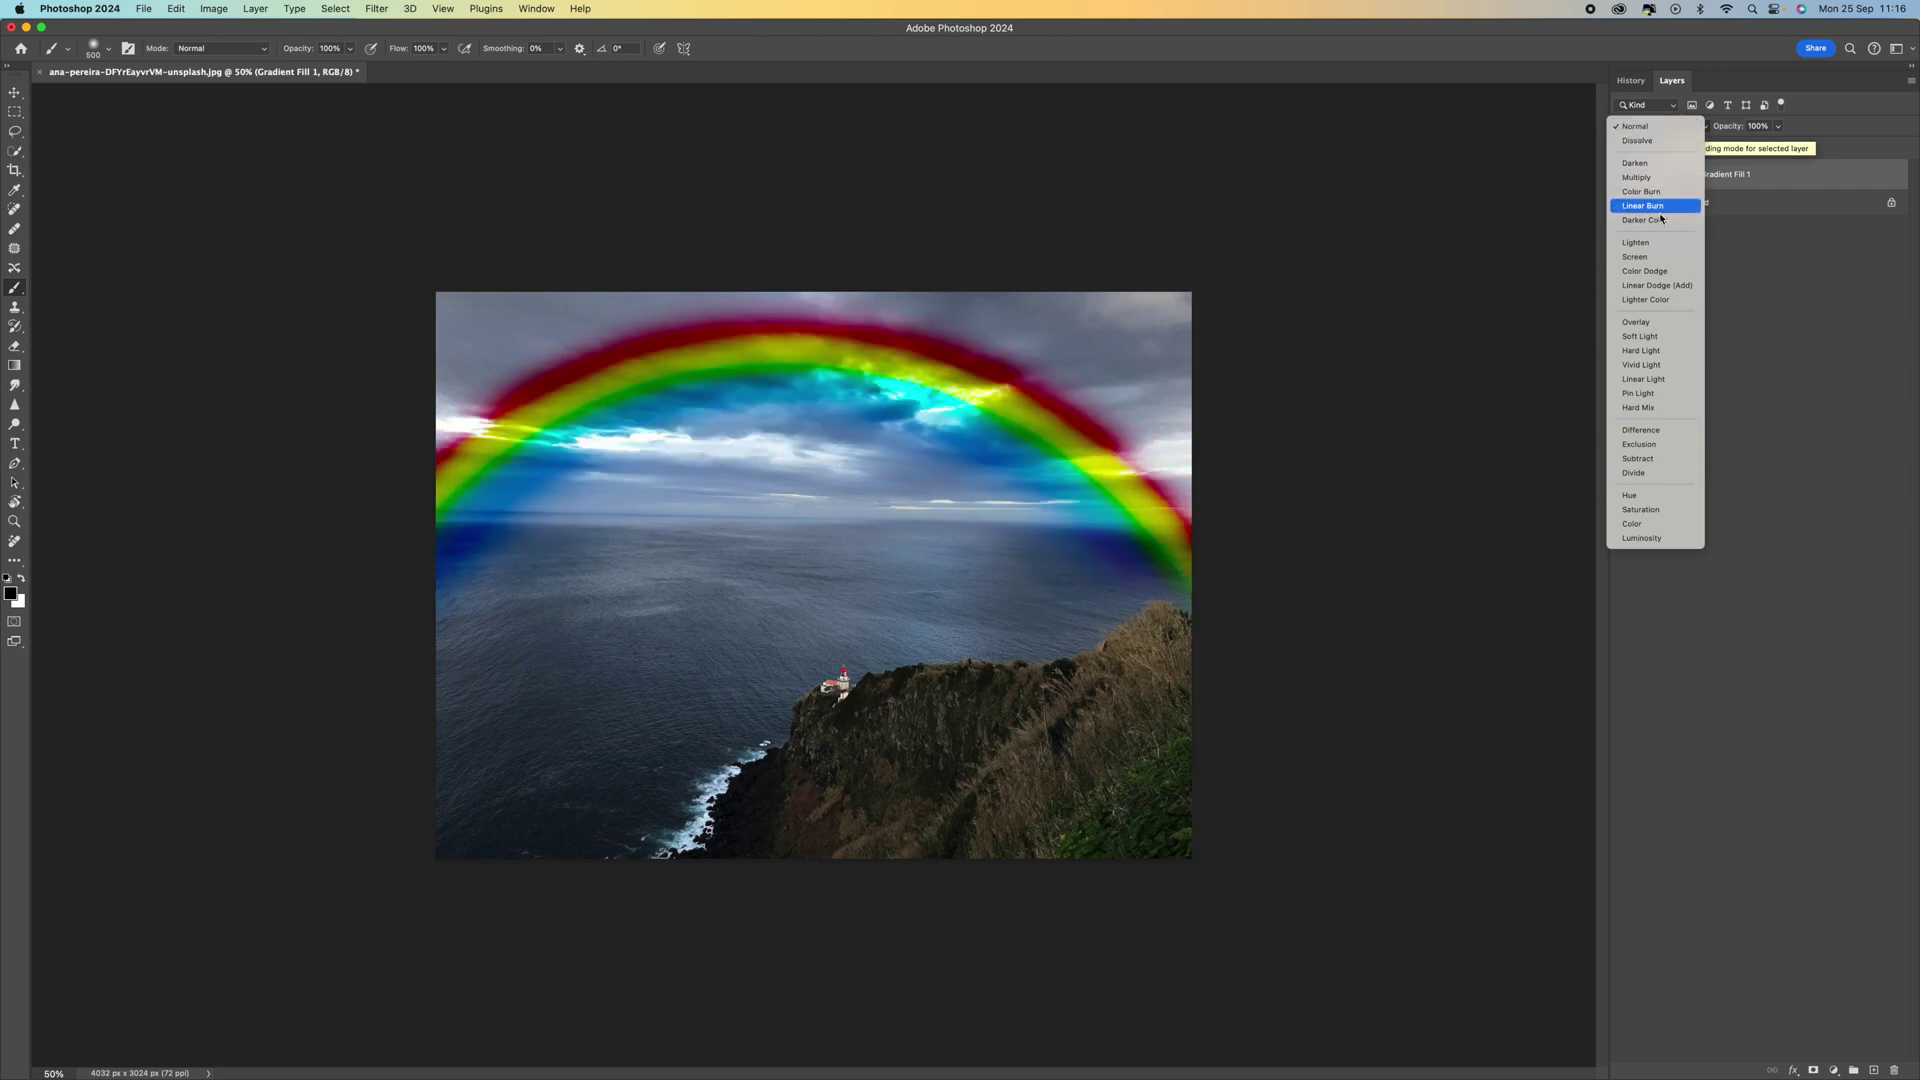
left_click(1669, 263)
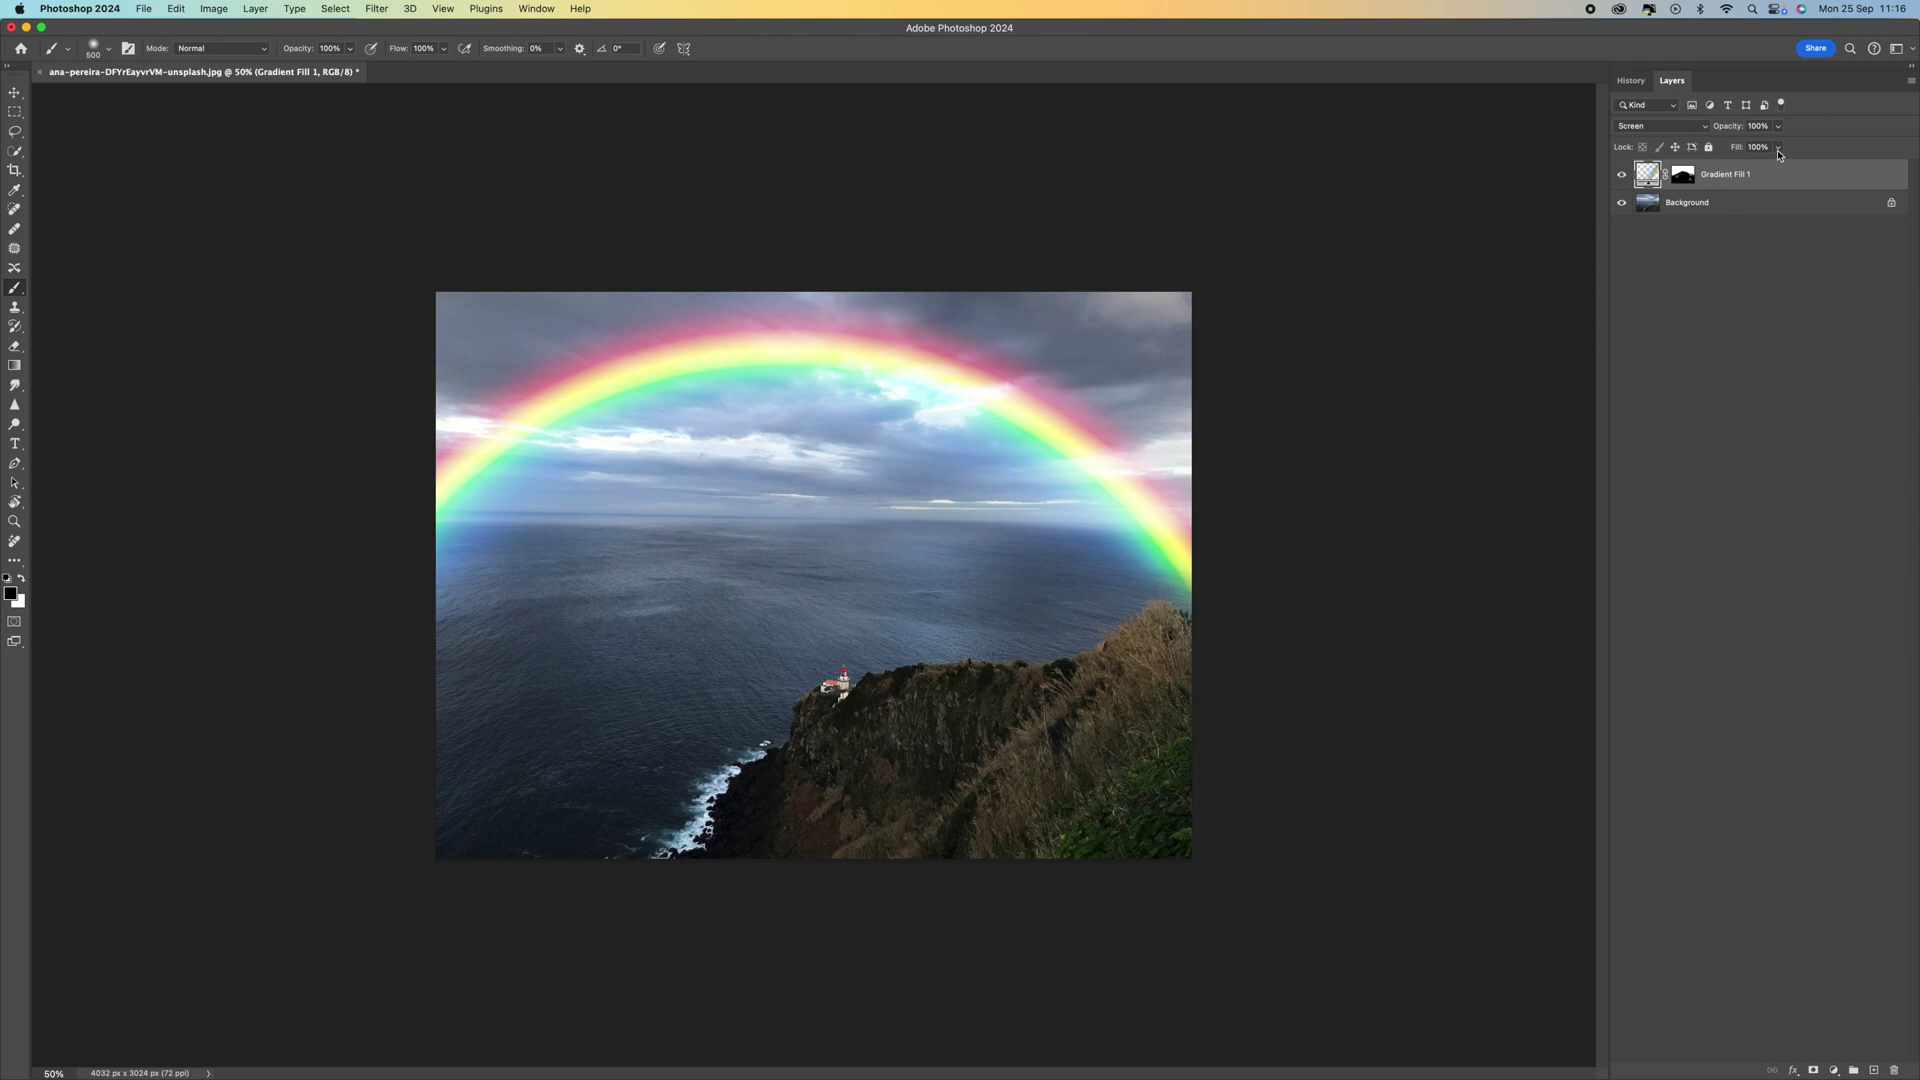
- Lower the rainbow layer's Fill to around 42% so the arc looks faint
left_click(1778, 149)
left_click_drag(1741, 171, 1812, 152)
left_click(1777, 126)
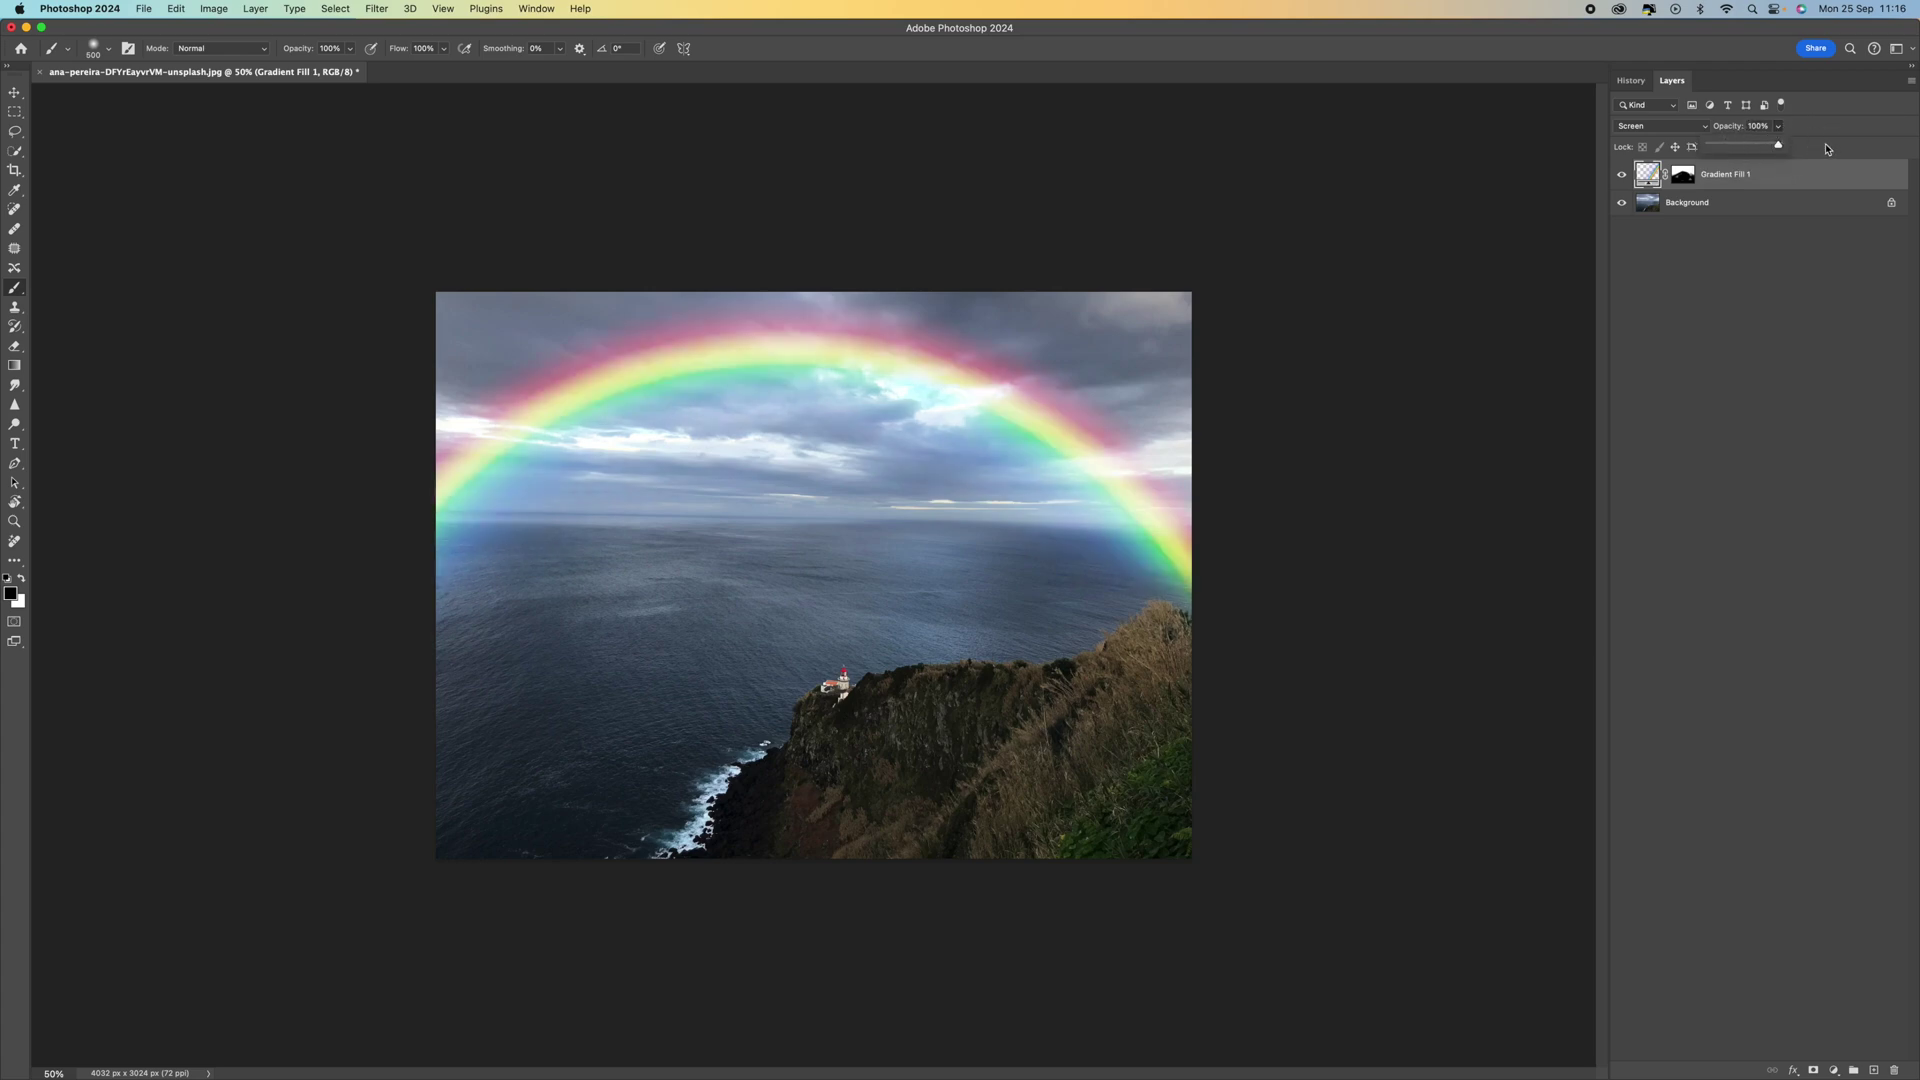
left_click(1830, 151)
left_click(1777, 147)
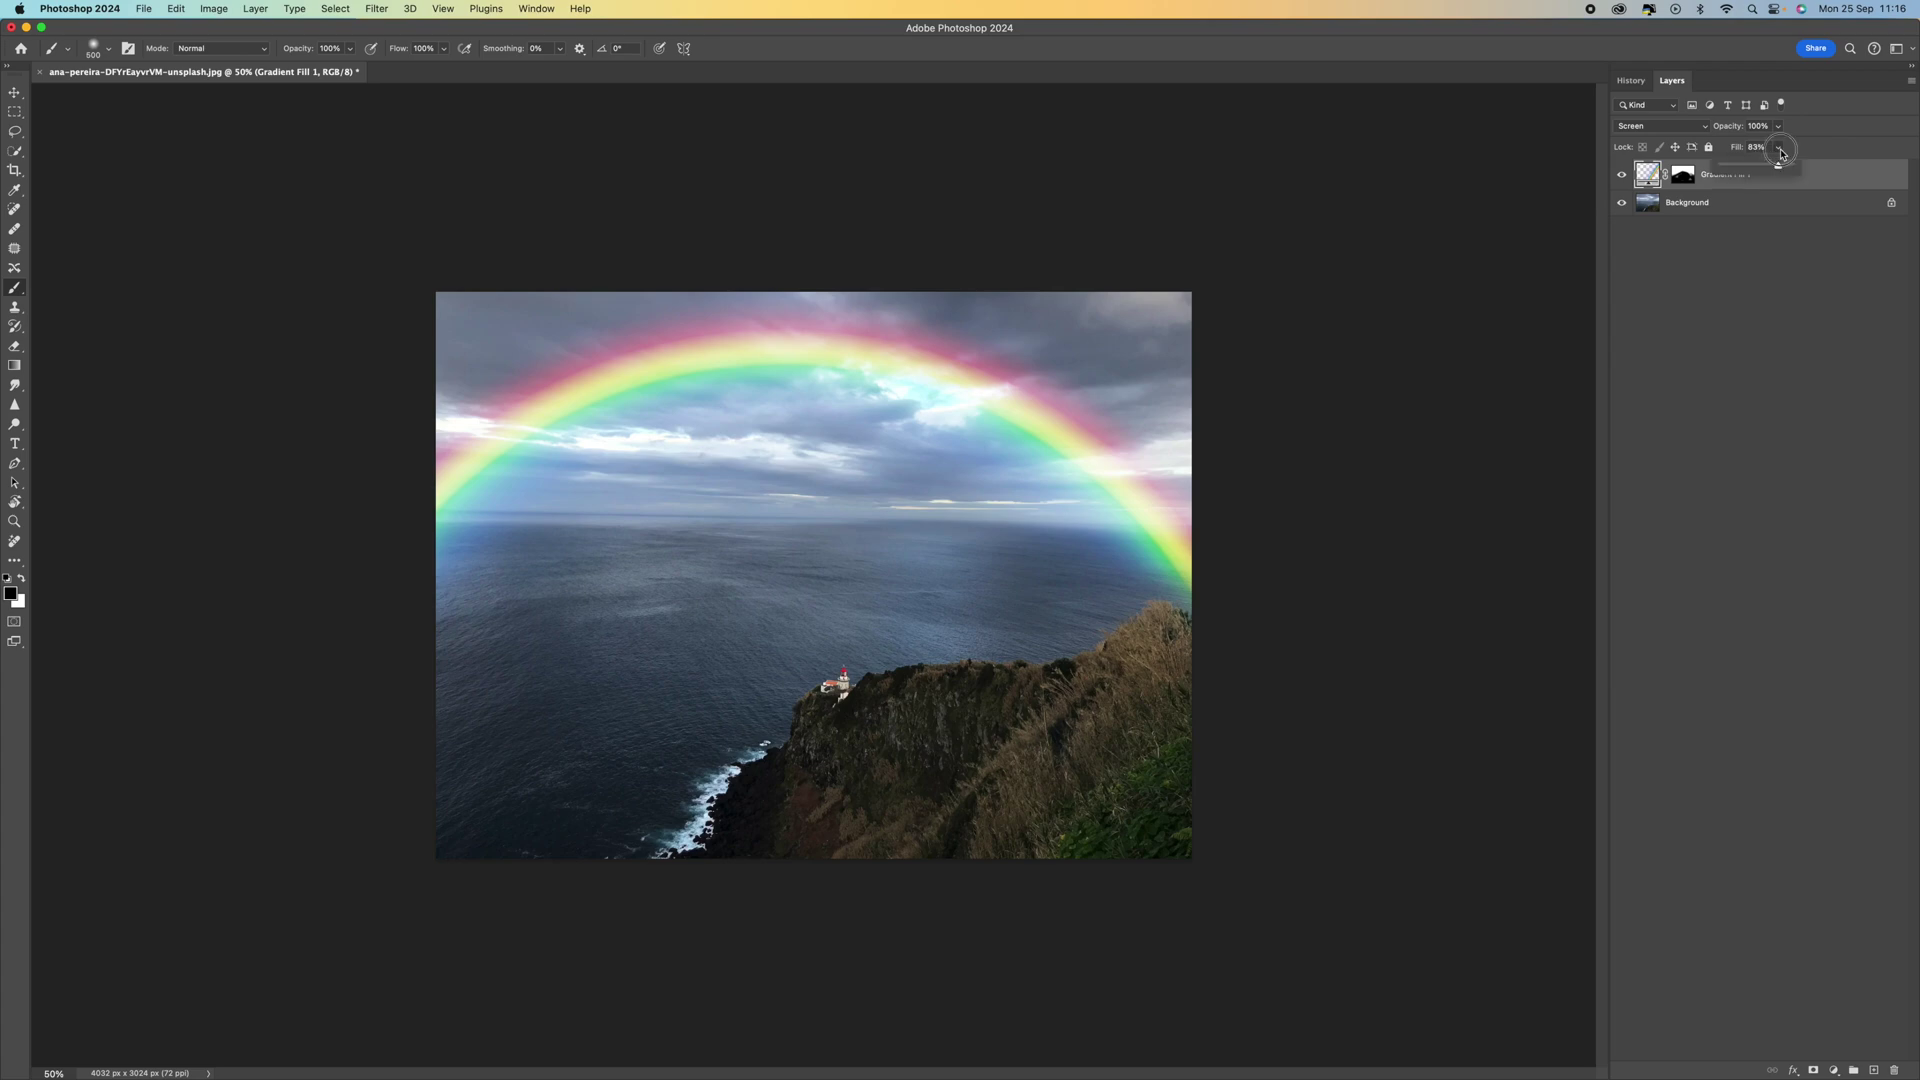
left_click(1728, 166)
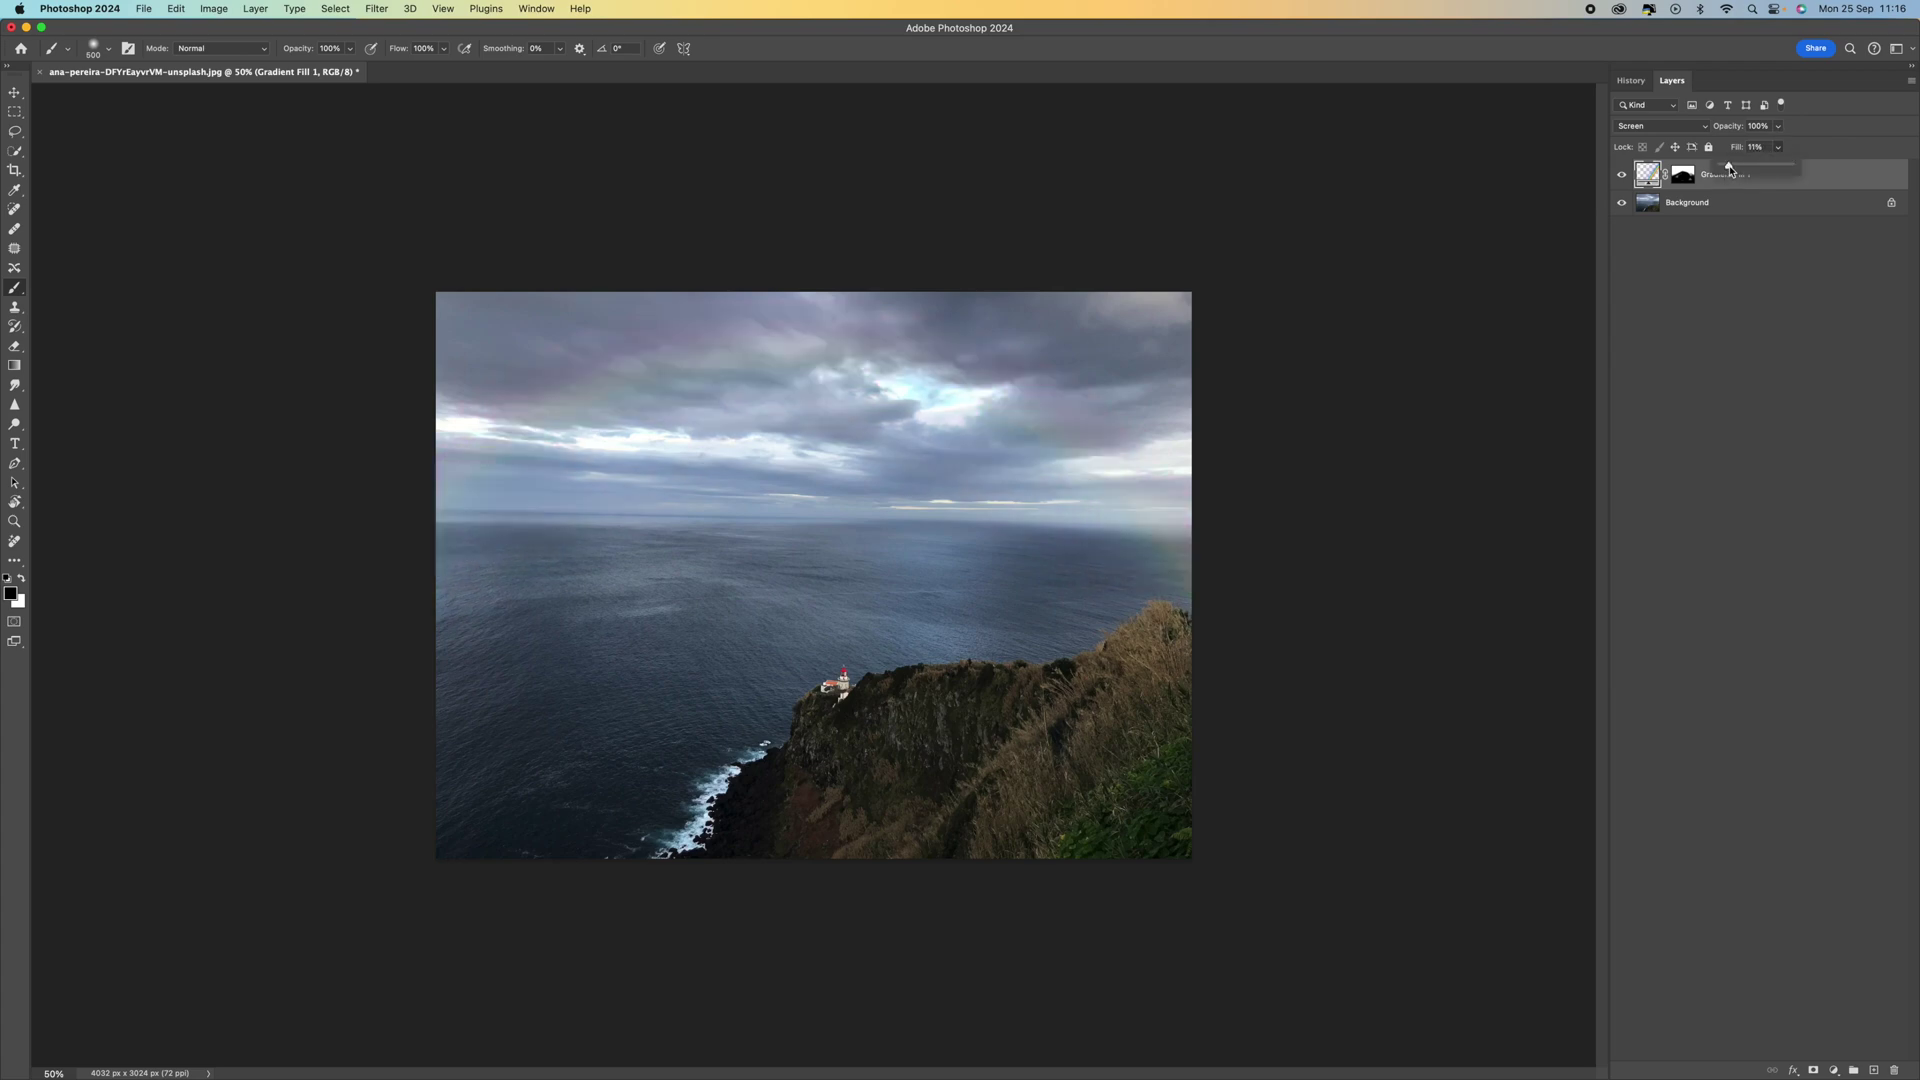
left_click(1729, 168)
mouse_move(1729, 168)
left_mouse_down()
mouse_move(1822, 170)
mouse_move(1677, 178)
mouse_move(1793, 179)
mouse_move(1752, 181)
left_mouse_up()
left_click(1745, 270)
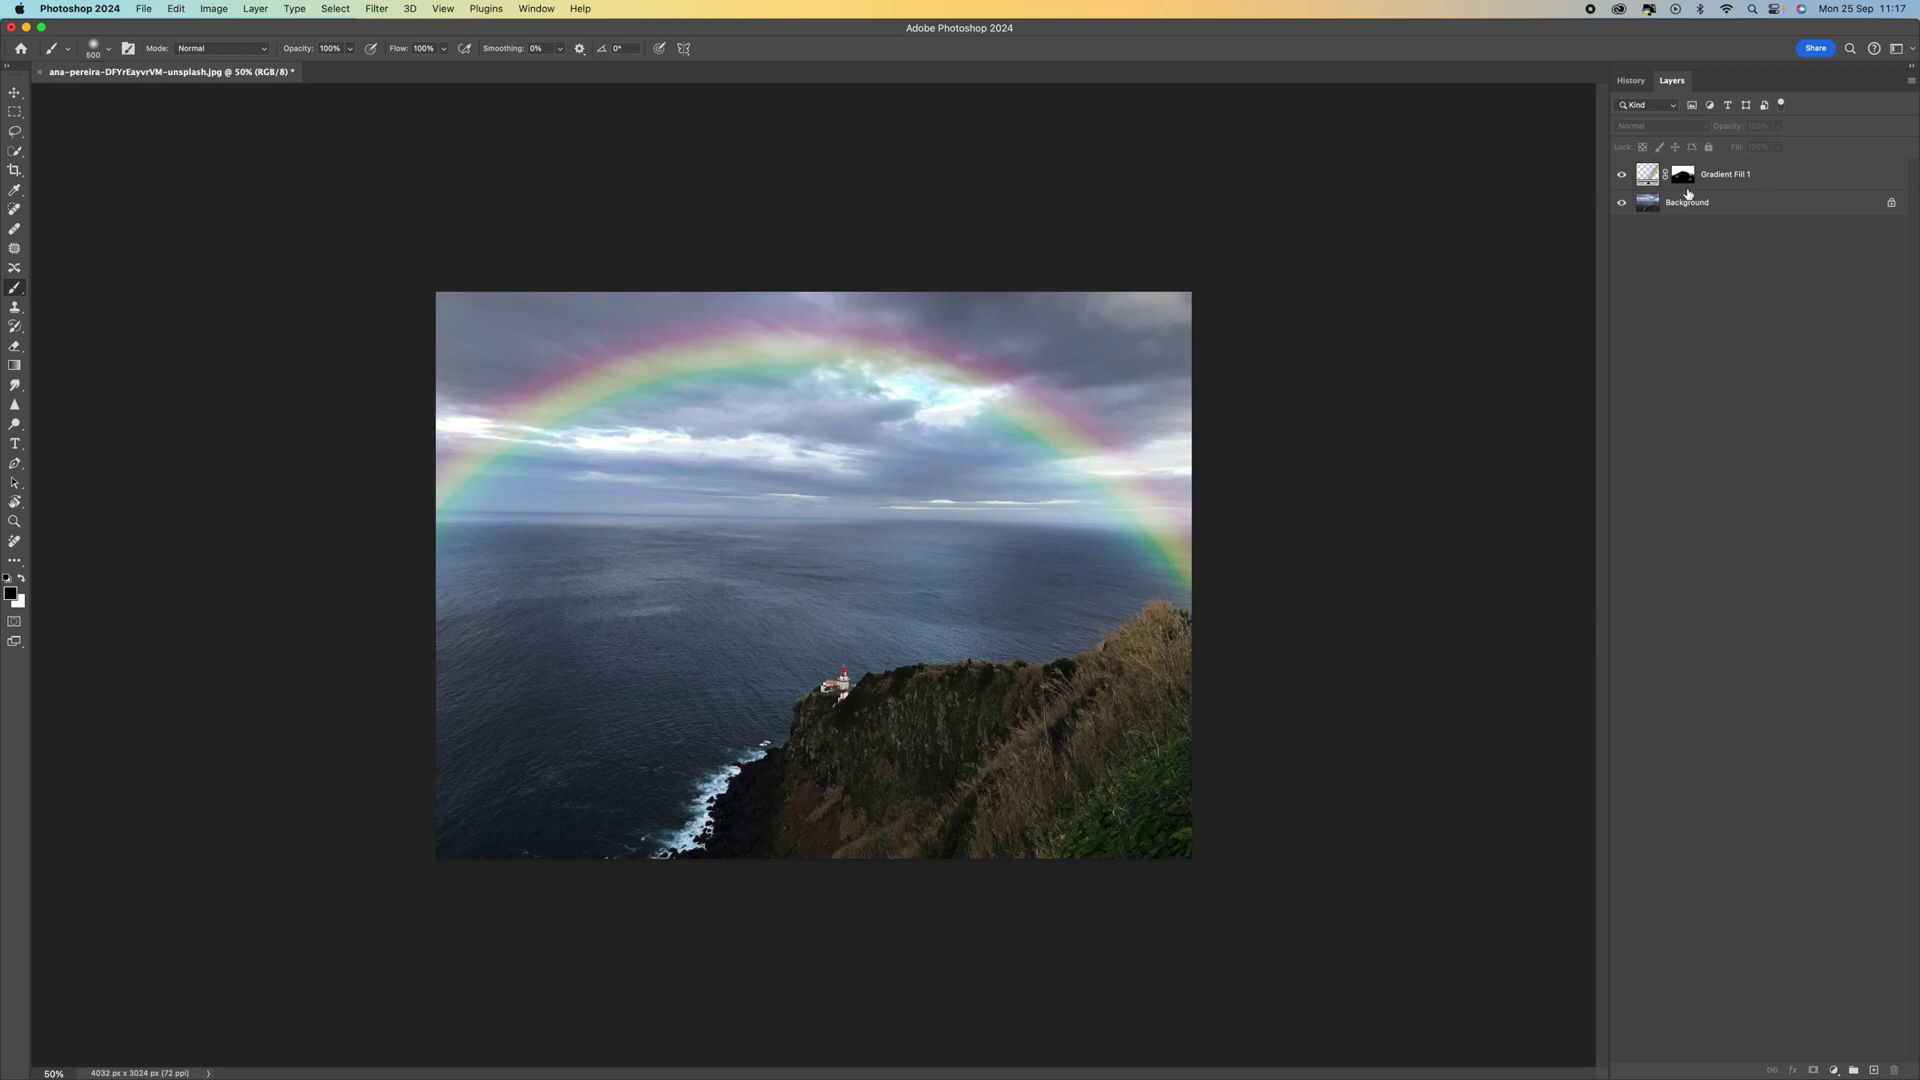
left_click(1833, 1070)
- Add a Hue/Saturation adjustment clipped to the Gradient Fill 1 layer and reposition its Properties panel
mouse_move(1837, 1068)
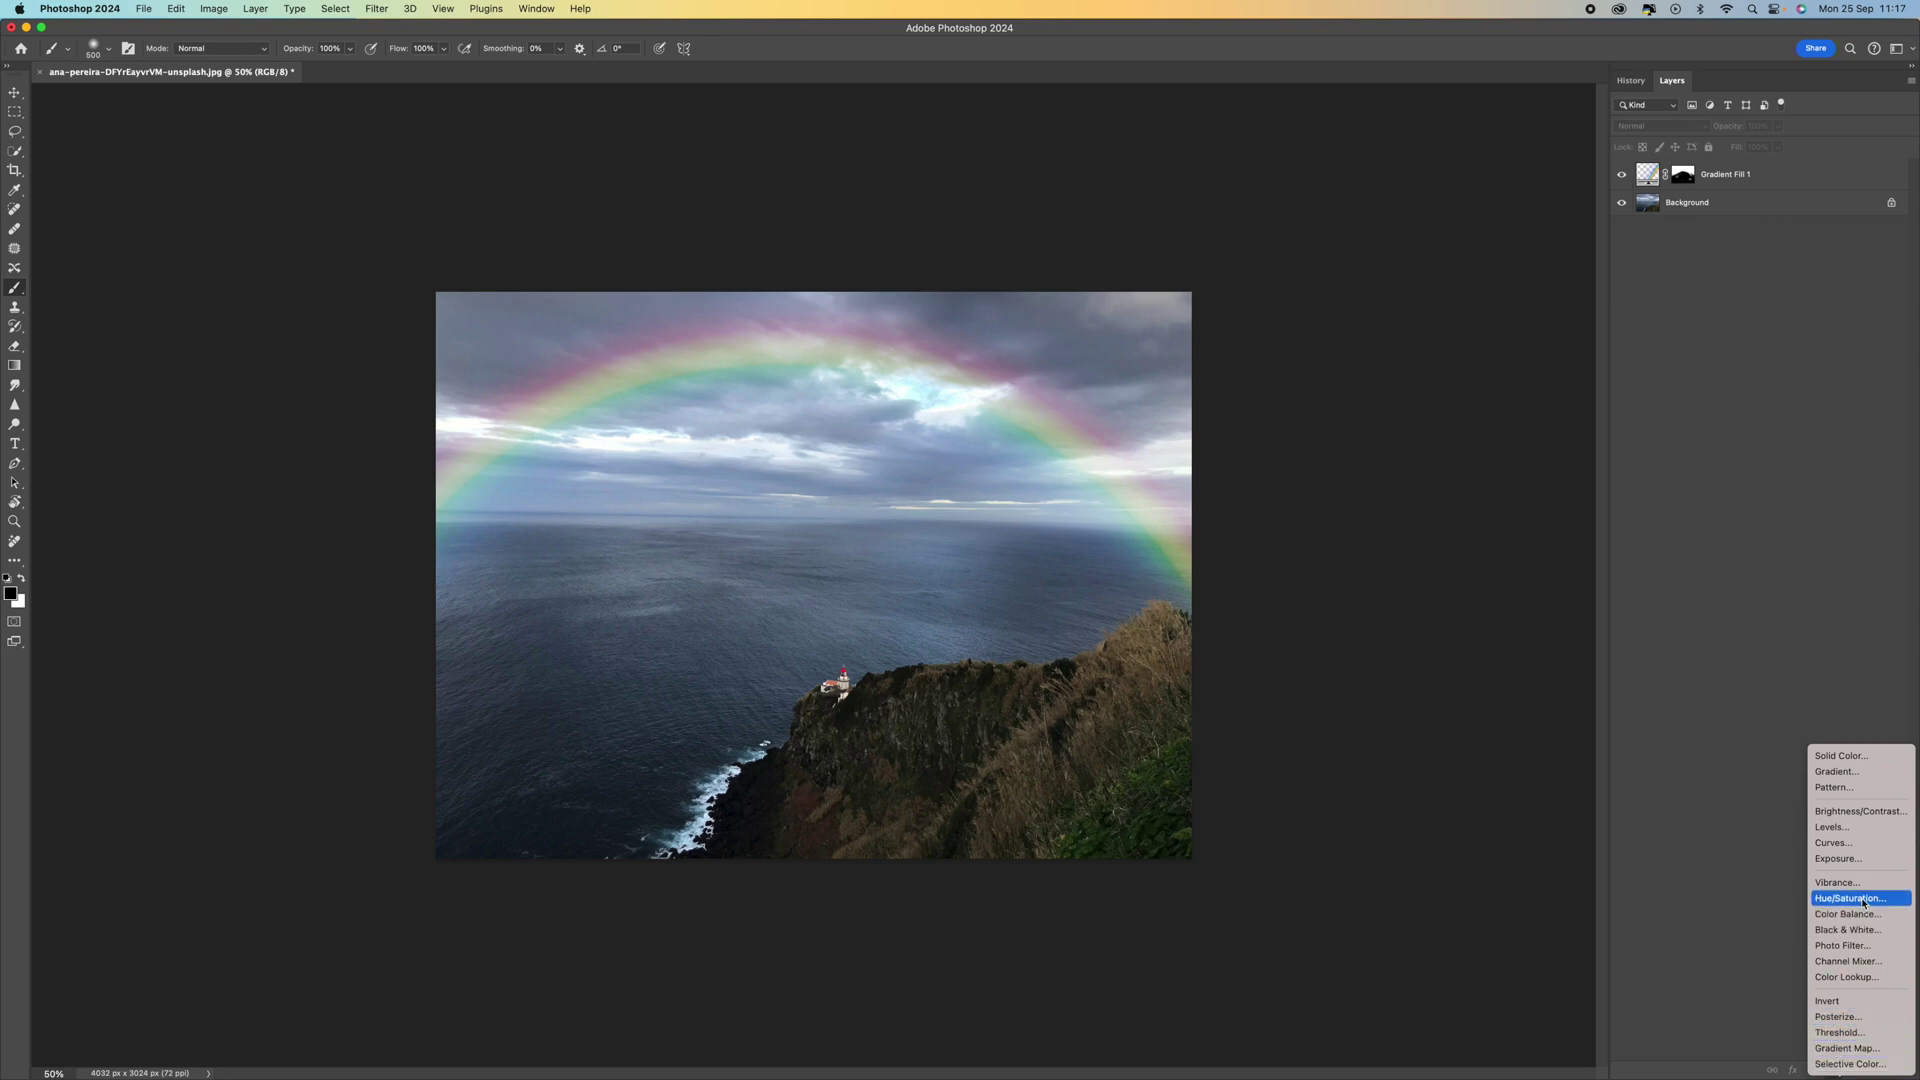
left_click(1850, 899)
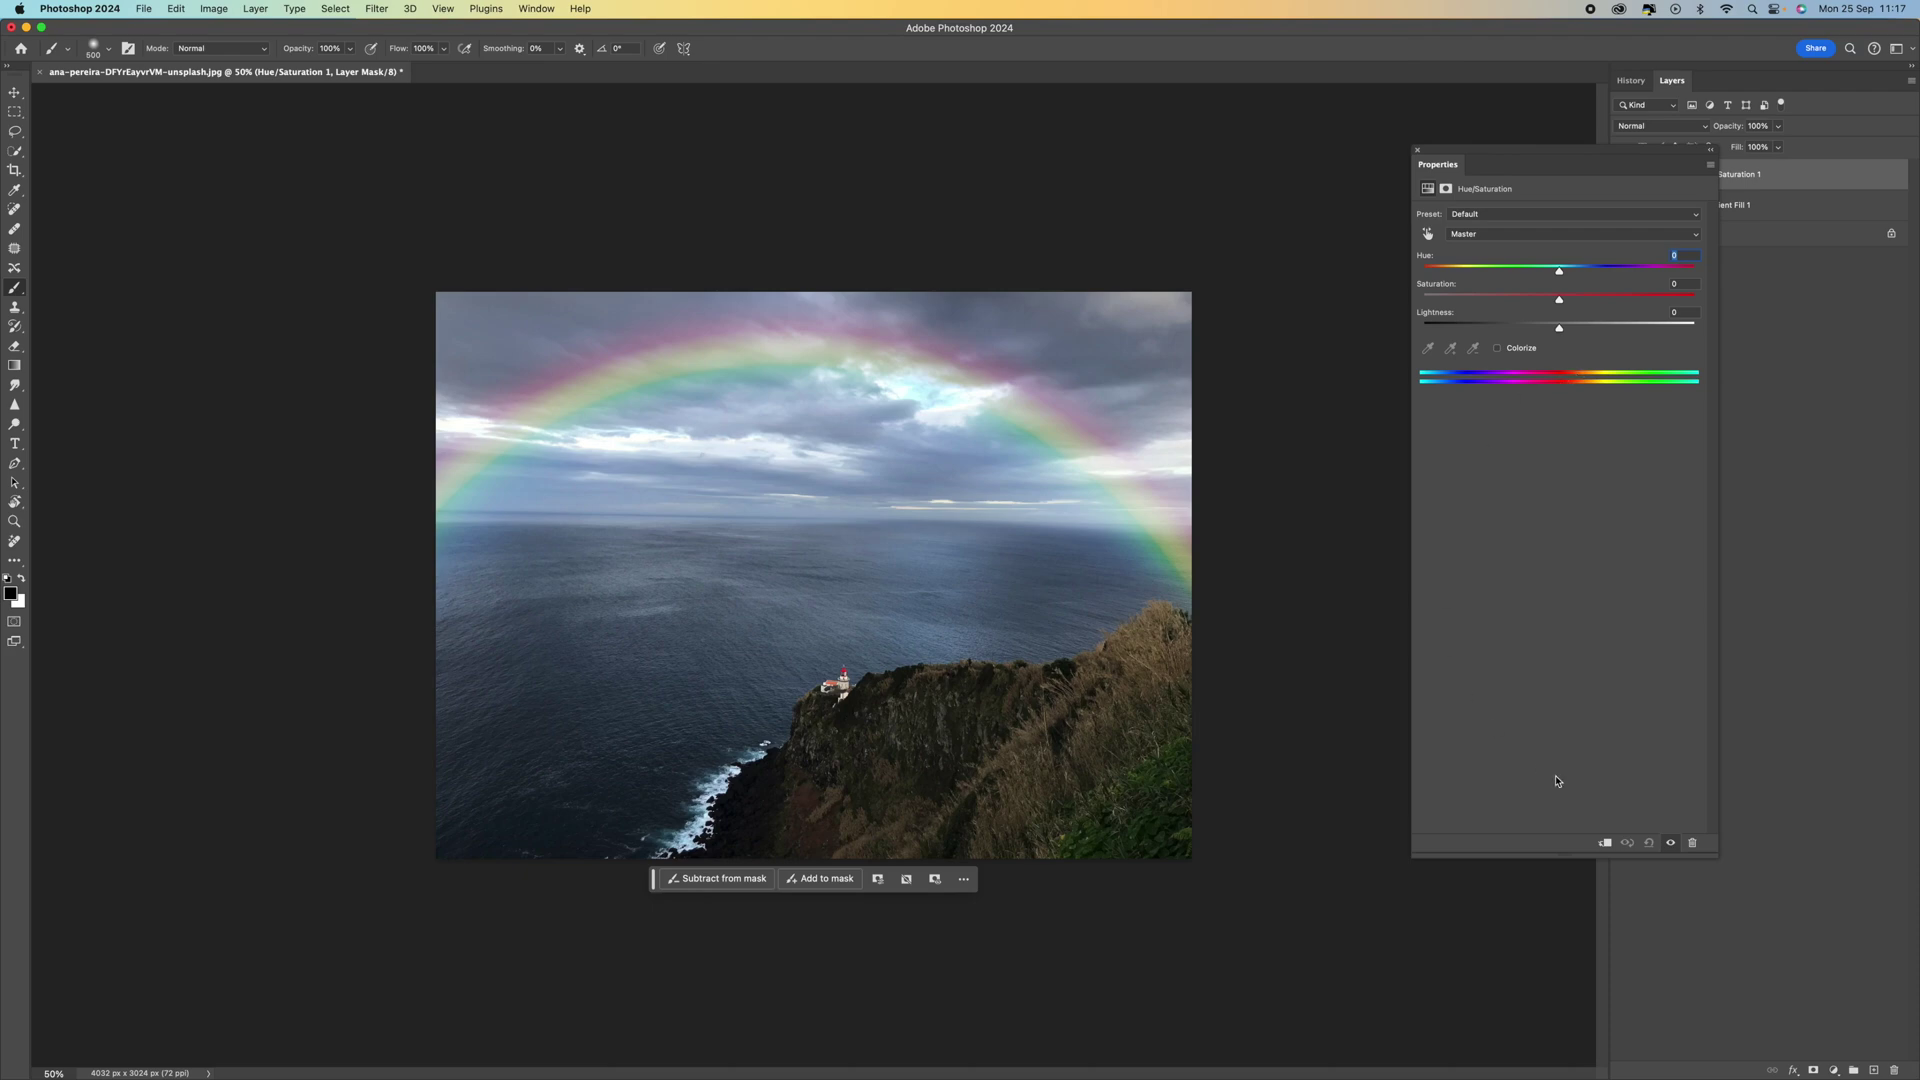
left_click(1602, 845)
left_click_drag(1690, 150, 1532, 88)
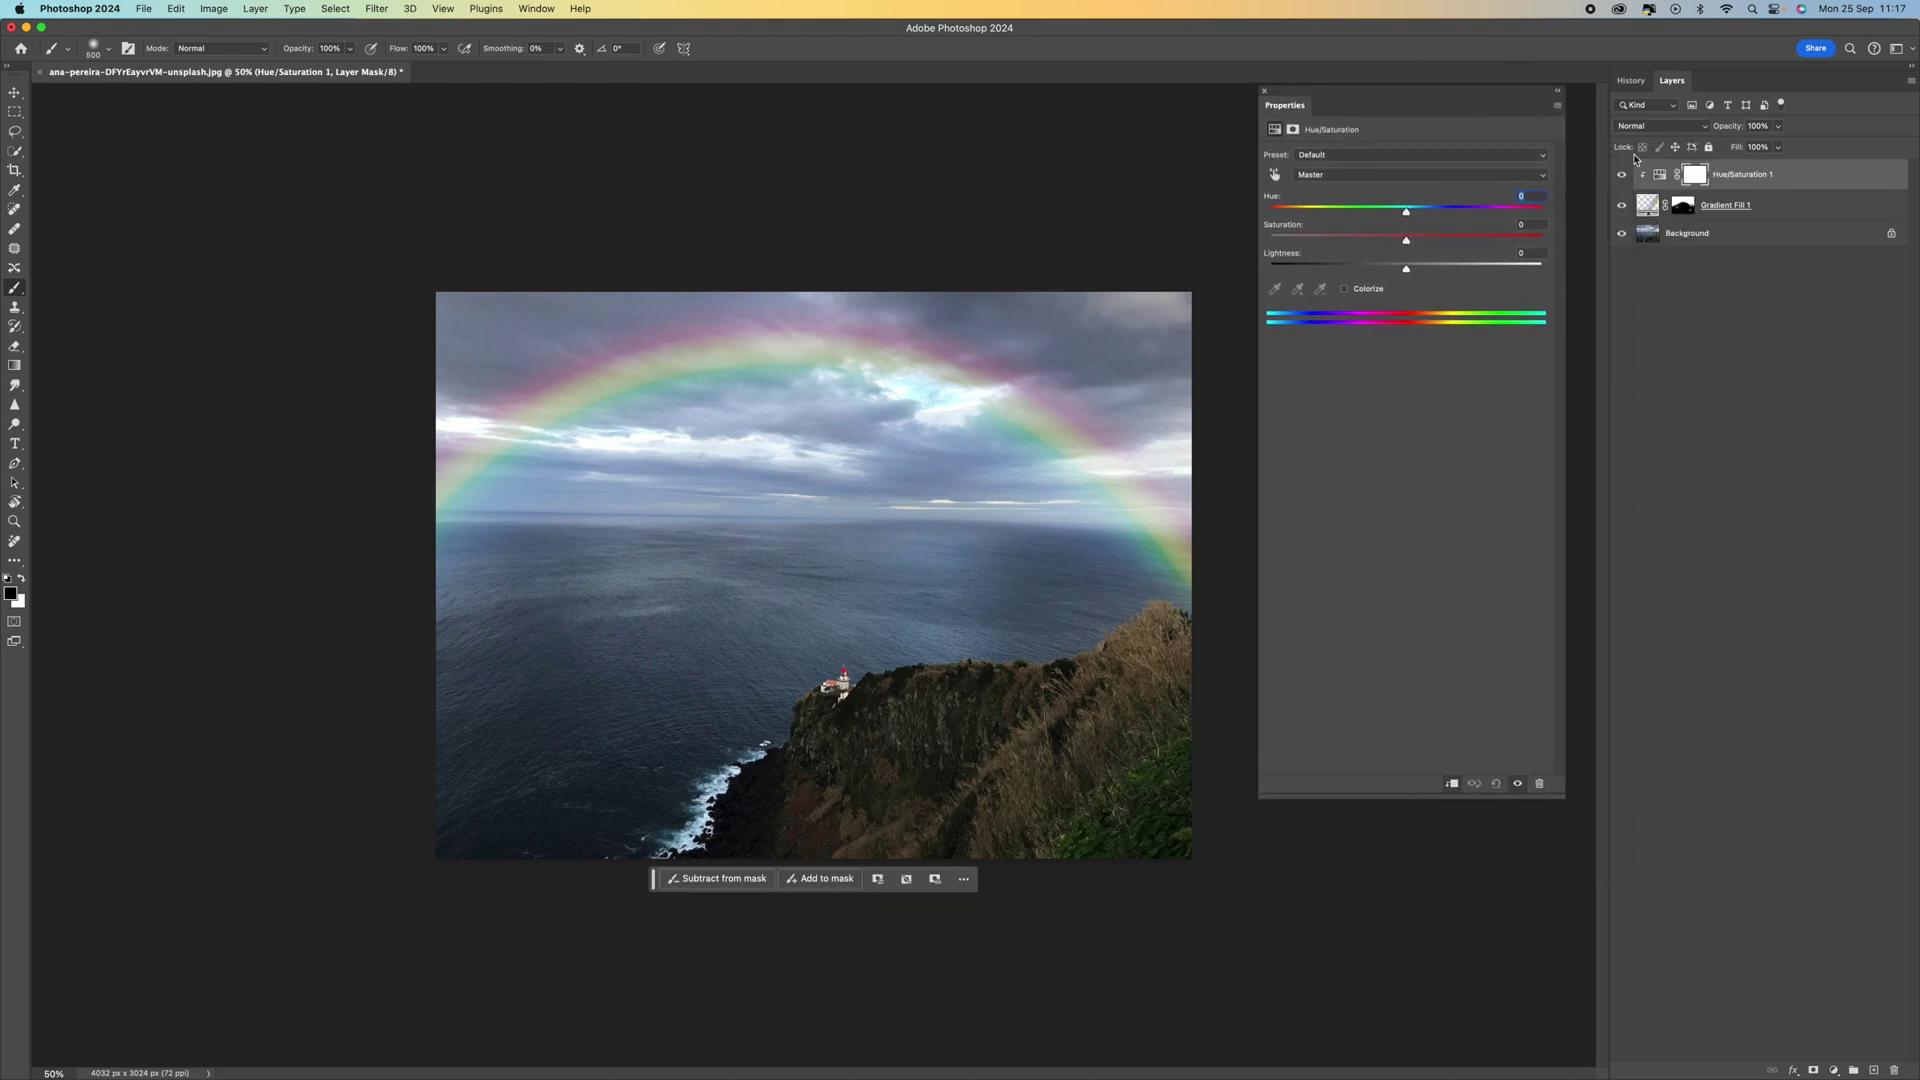
- Push the Hue/Saturation Lightness up to +100, then settle it back at +30
left_click(1431, 269)
left_click(1456, 269)
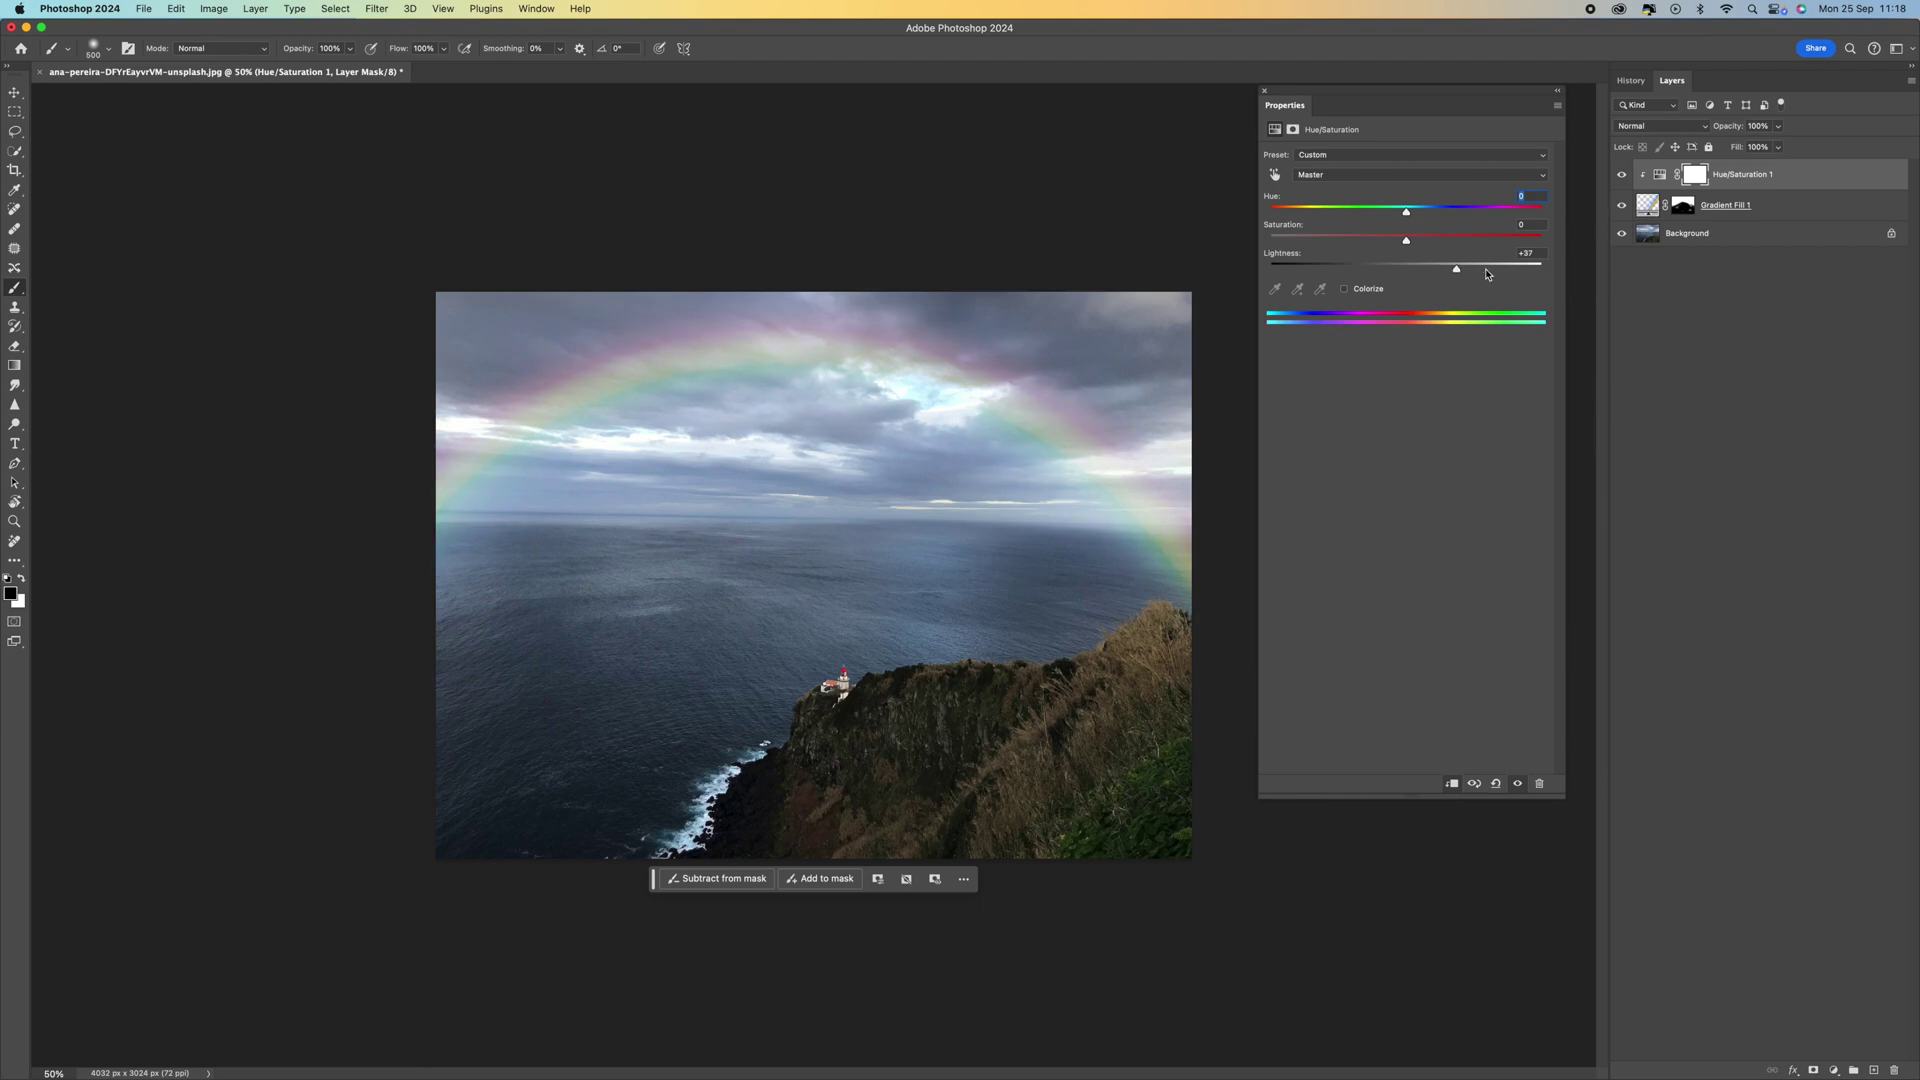
left_click(1486, 270)
left_click(1522, 270)
left_click_drag(1522, 272, 1568, 274)
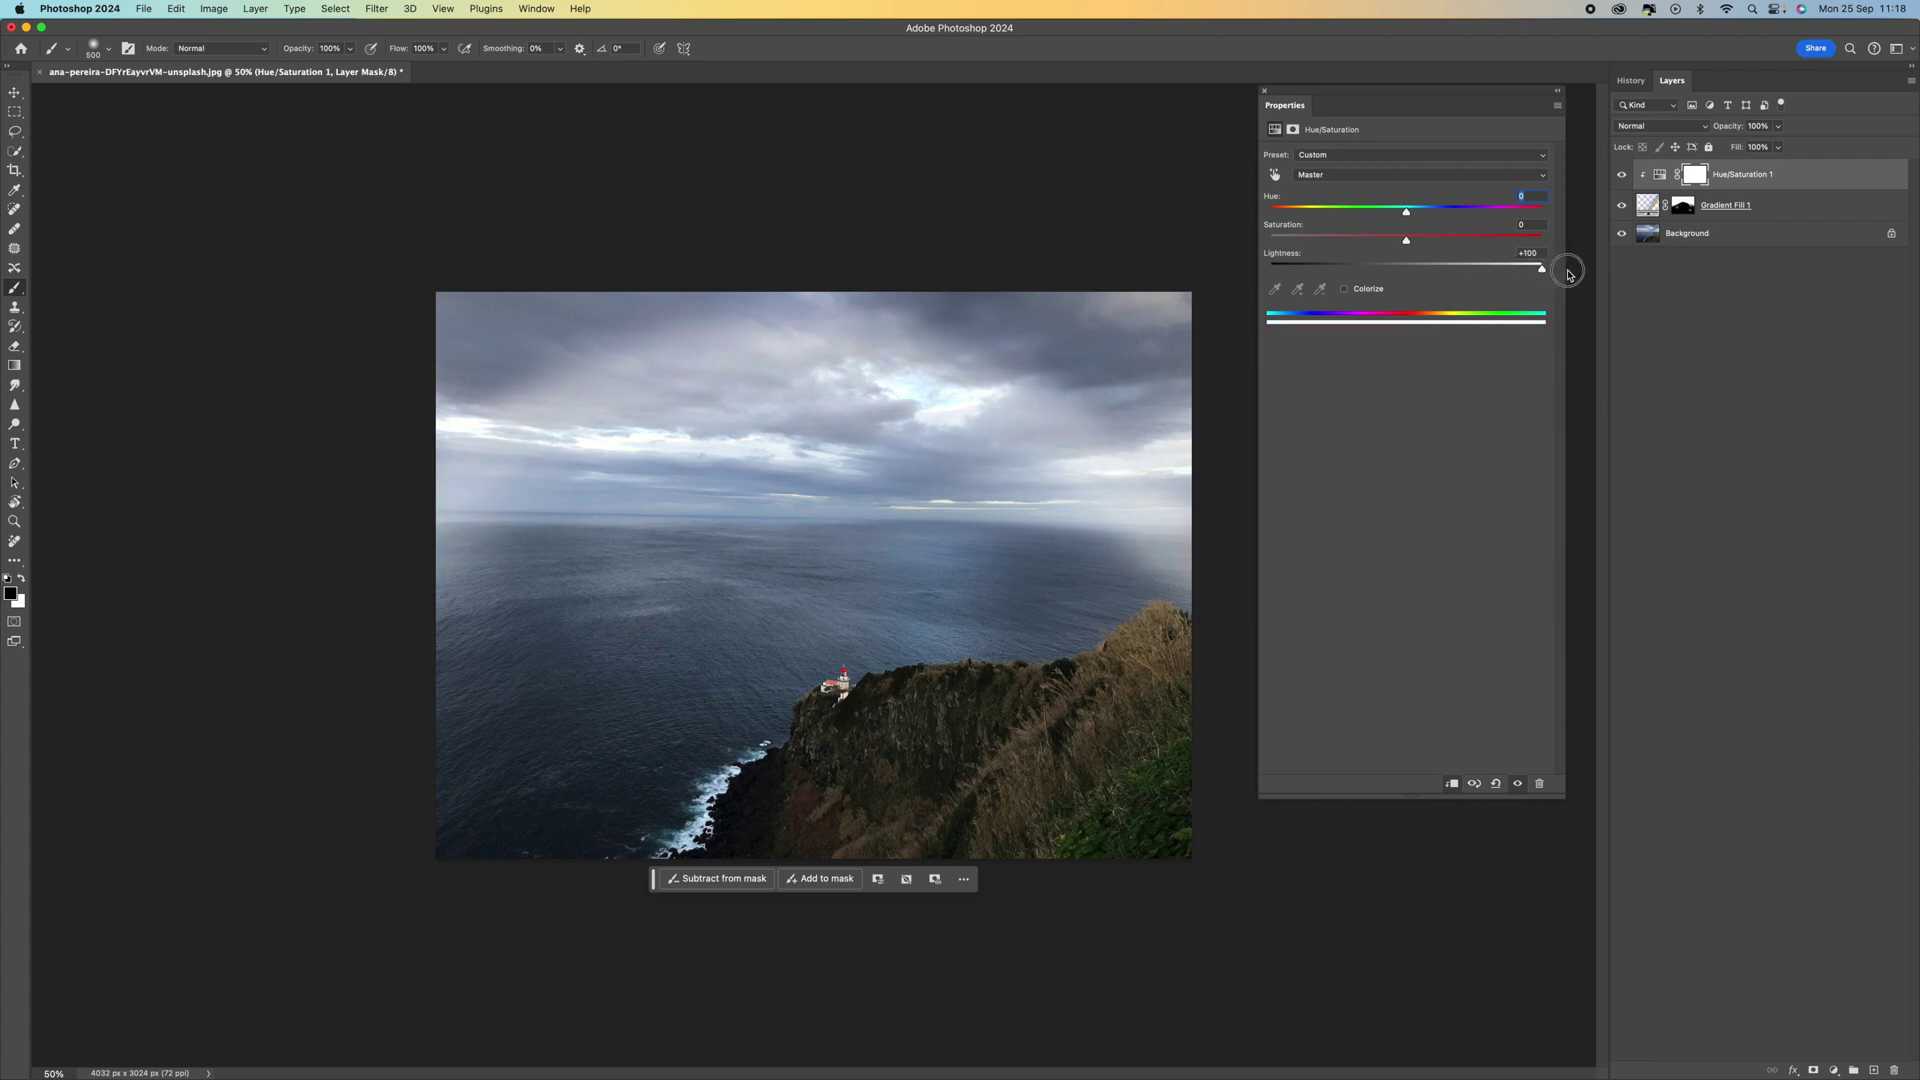
left_click_drag(1555, 272, 1509, 271)
mouse_move(1493, 270)
left_mouse_down()
mouse_move(1438, 273)
mouse_move(1473, 272)
left_mouse_up()
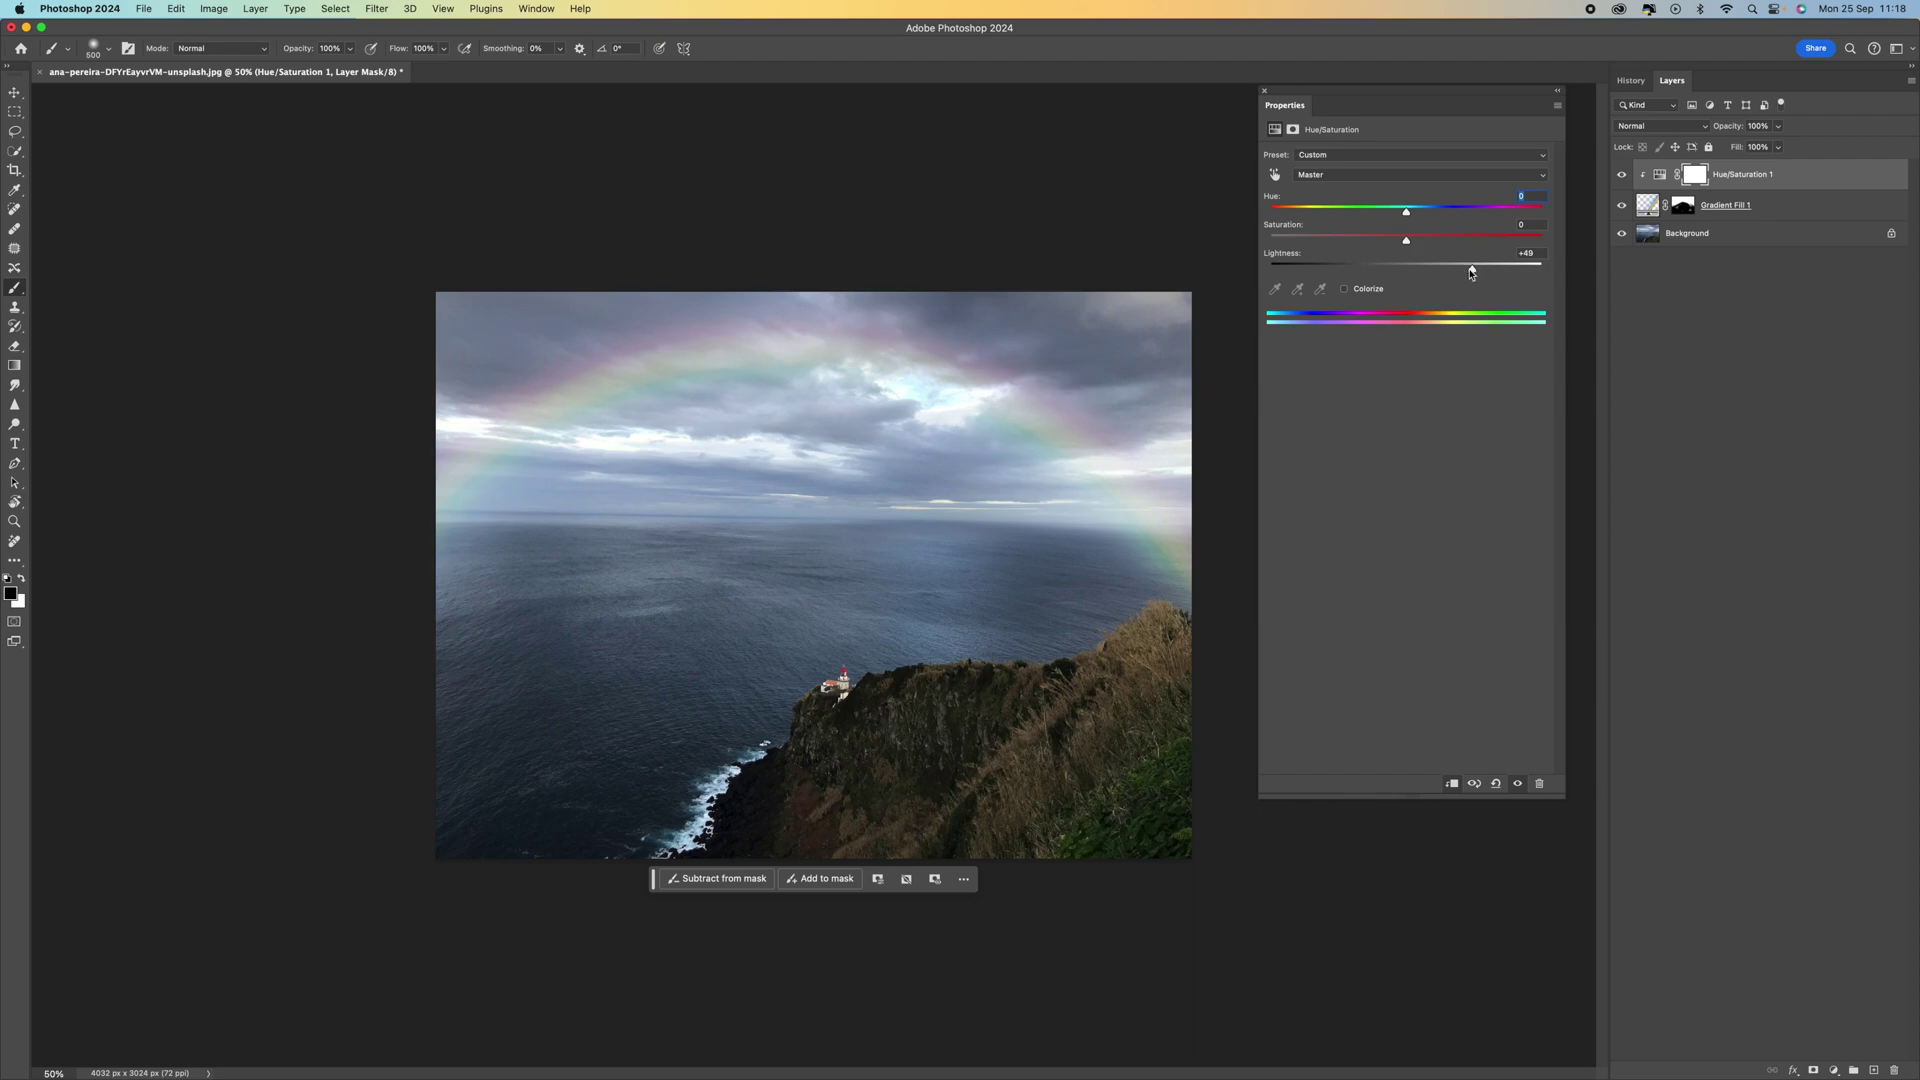
left_click_drag(1458, 271, 1446, 271)
- Close the Hue/Saturation settings, select the Background layer, and save the state as Snapshot 2
left_click(1265, 92)
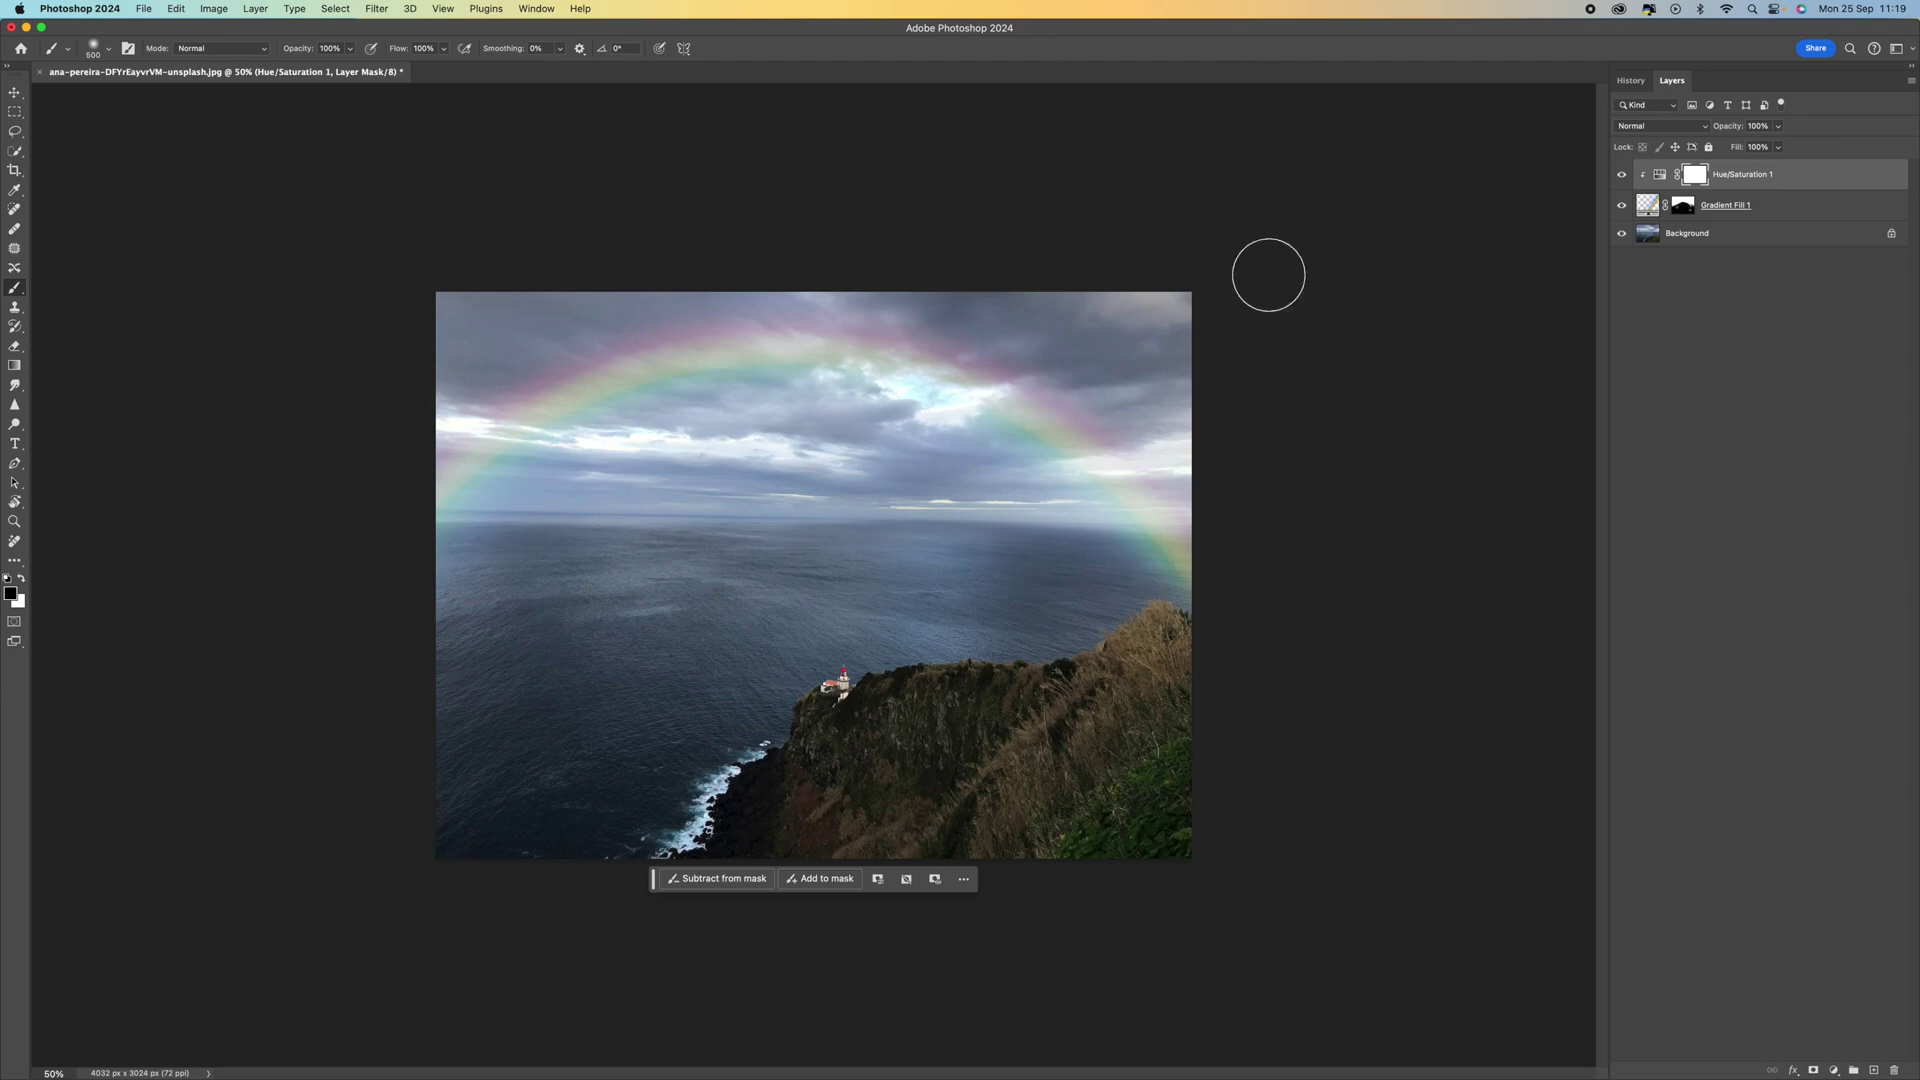
left_click(1736, 235)
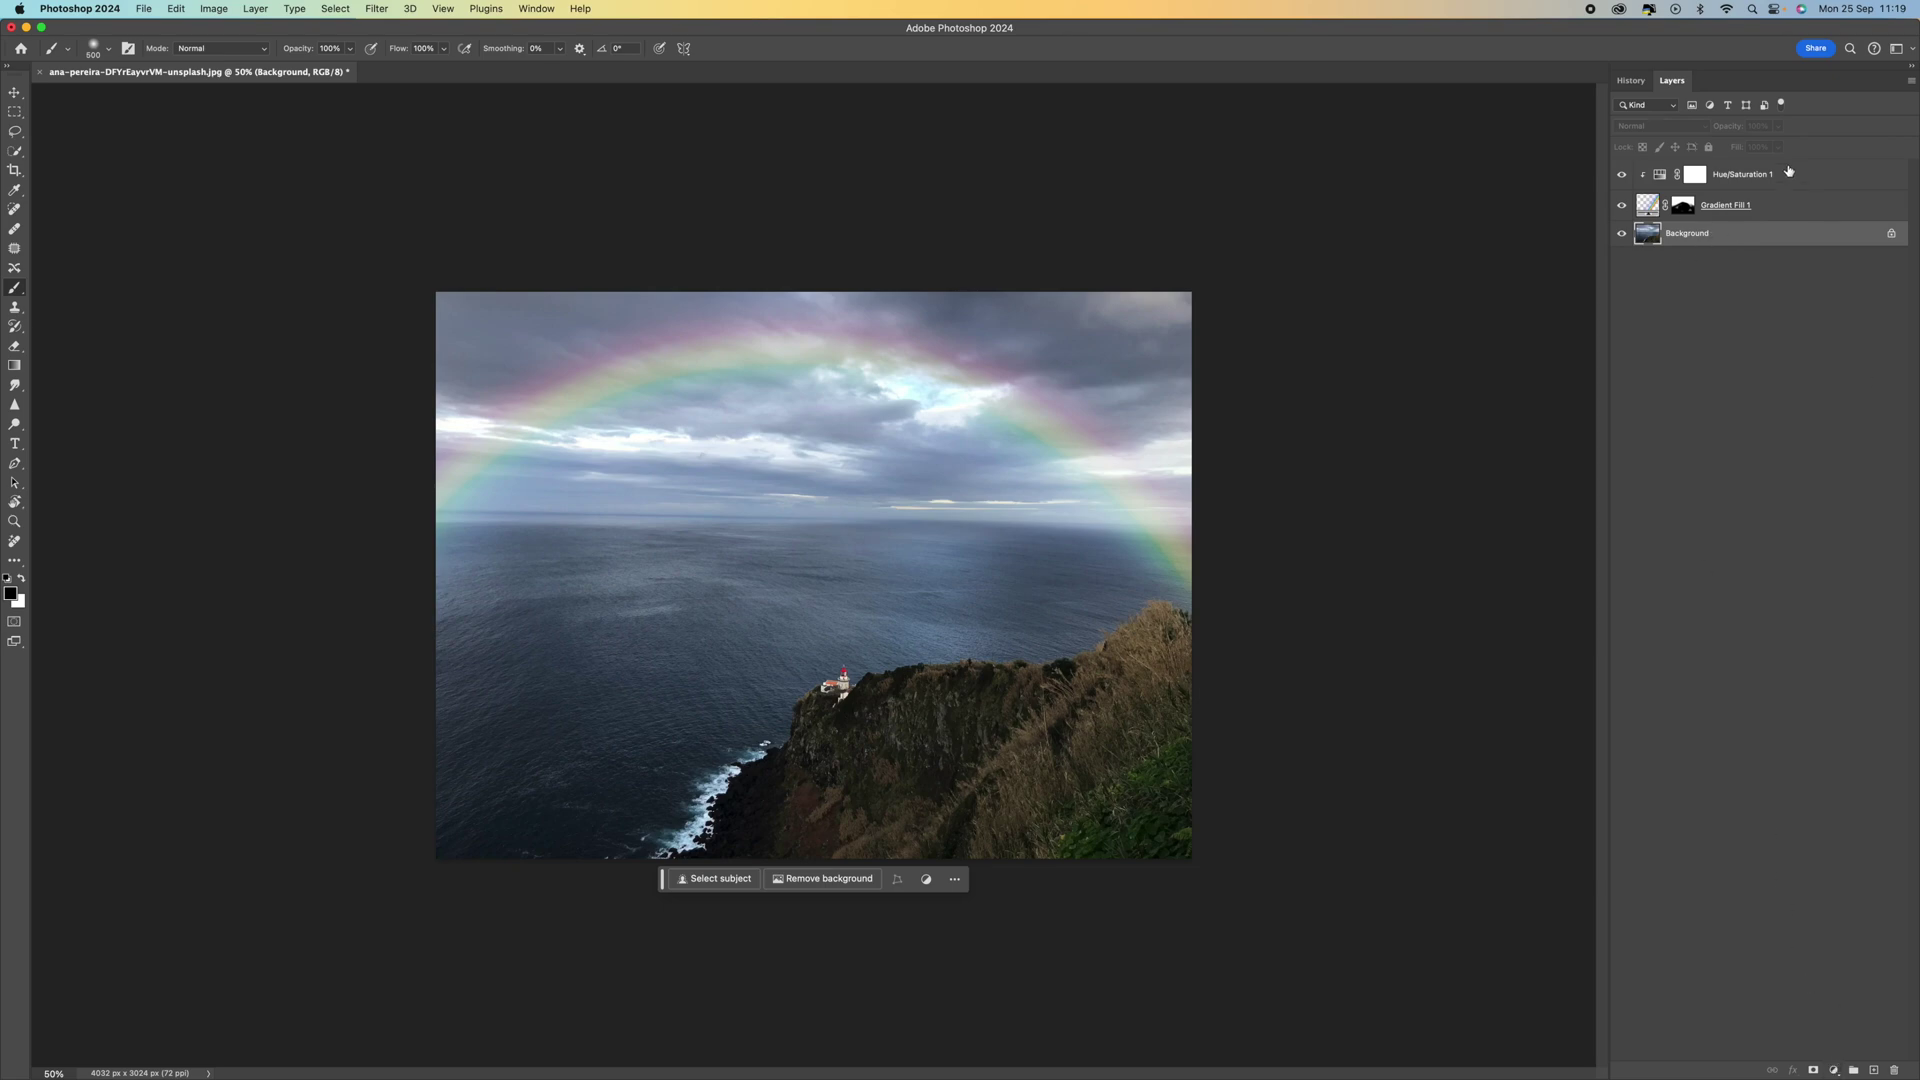
left_click(1626, 82)
left_click(1871, 1071)
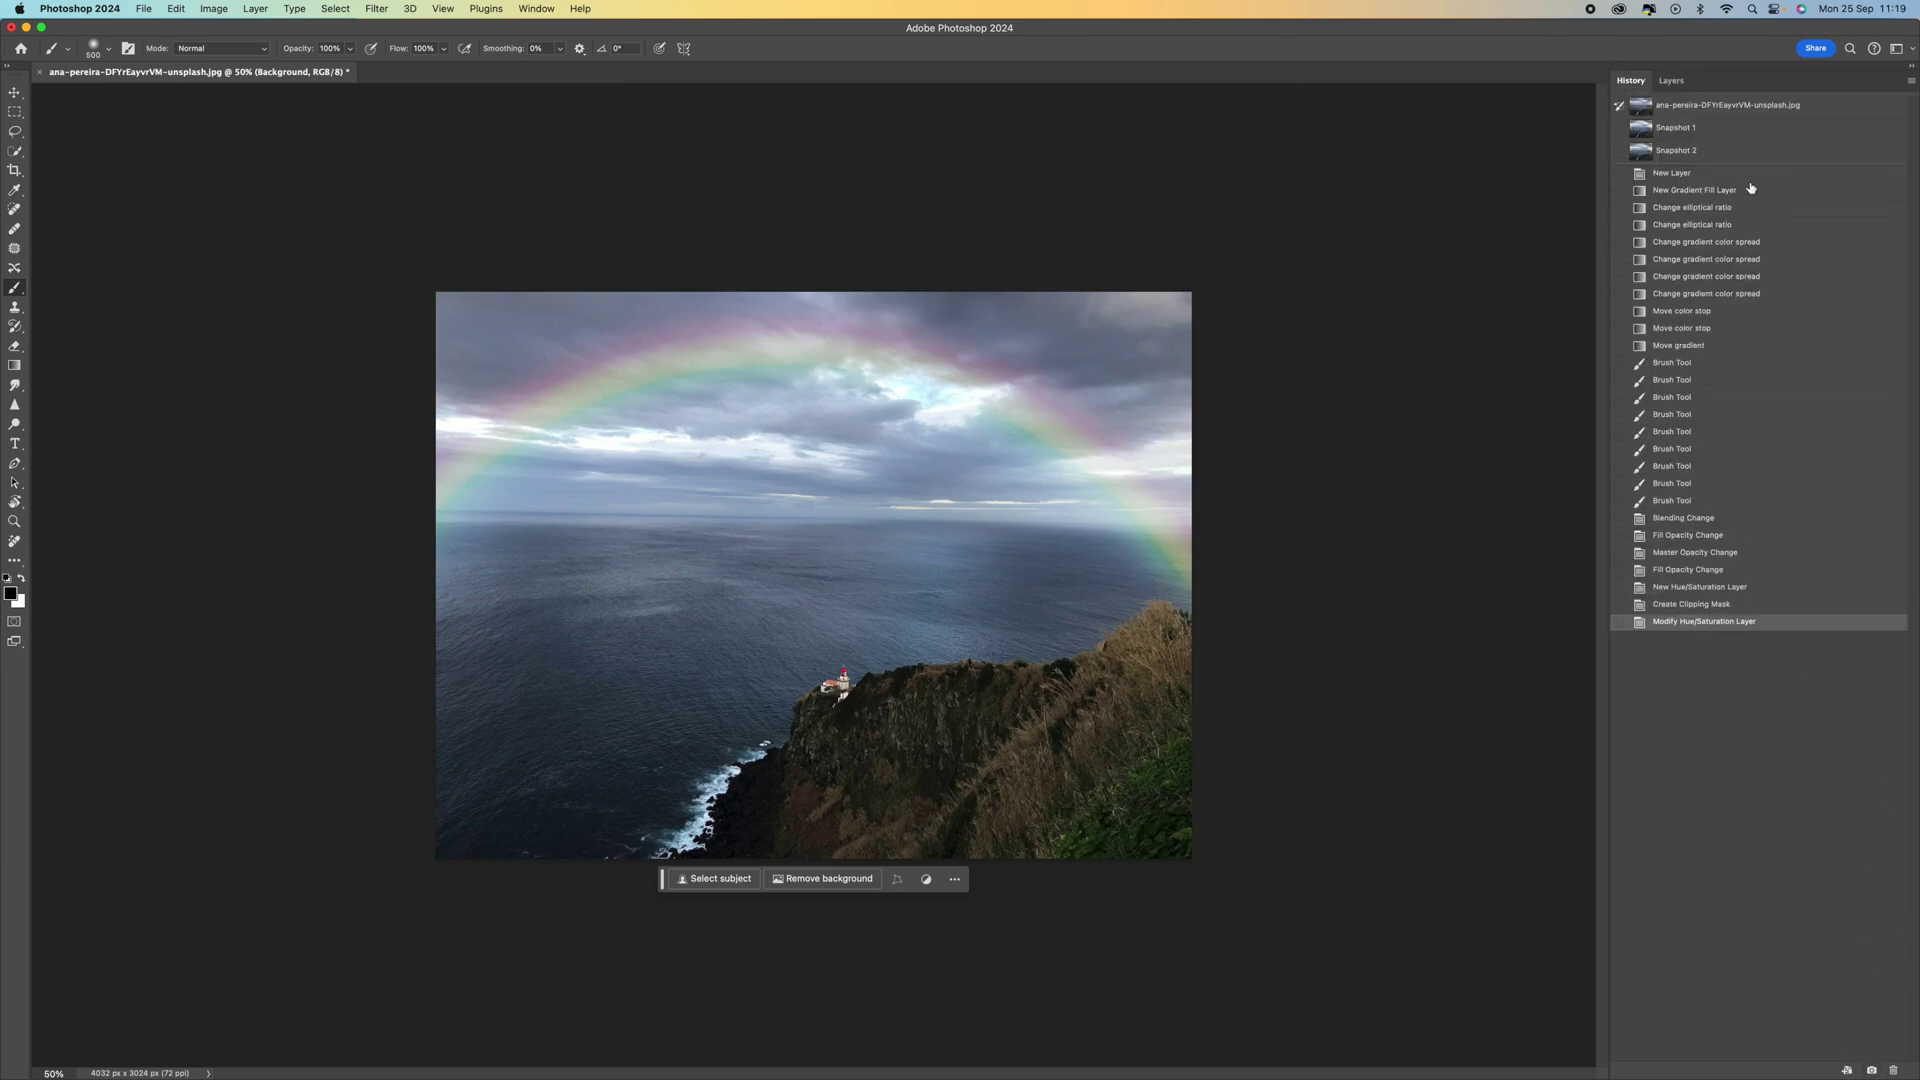
- Compare the original photo and Snapshot 1 against Snapshot 2, then bring up the adjustment layer list
left_click(1726, 110)
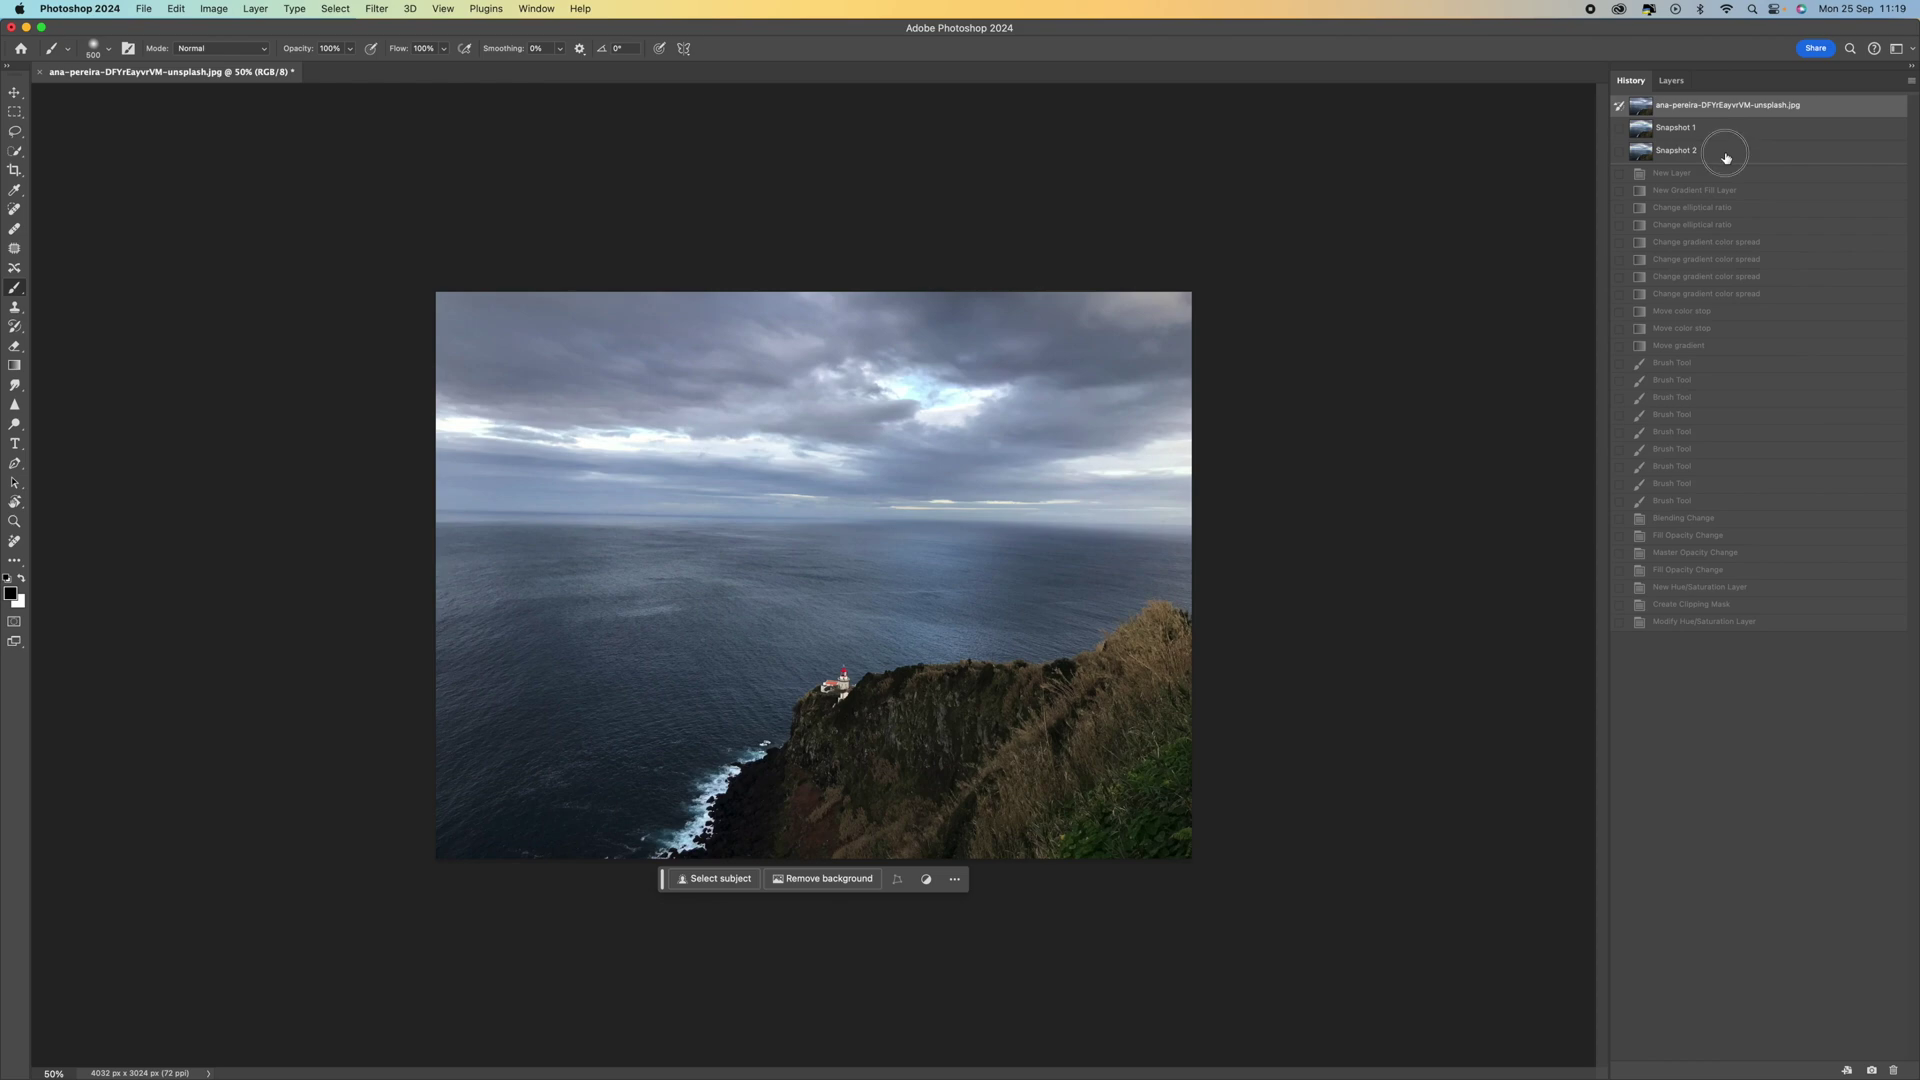
left_click(1726, 152)
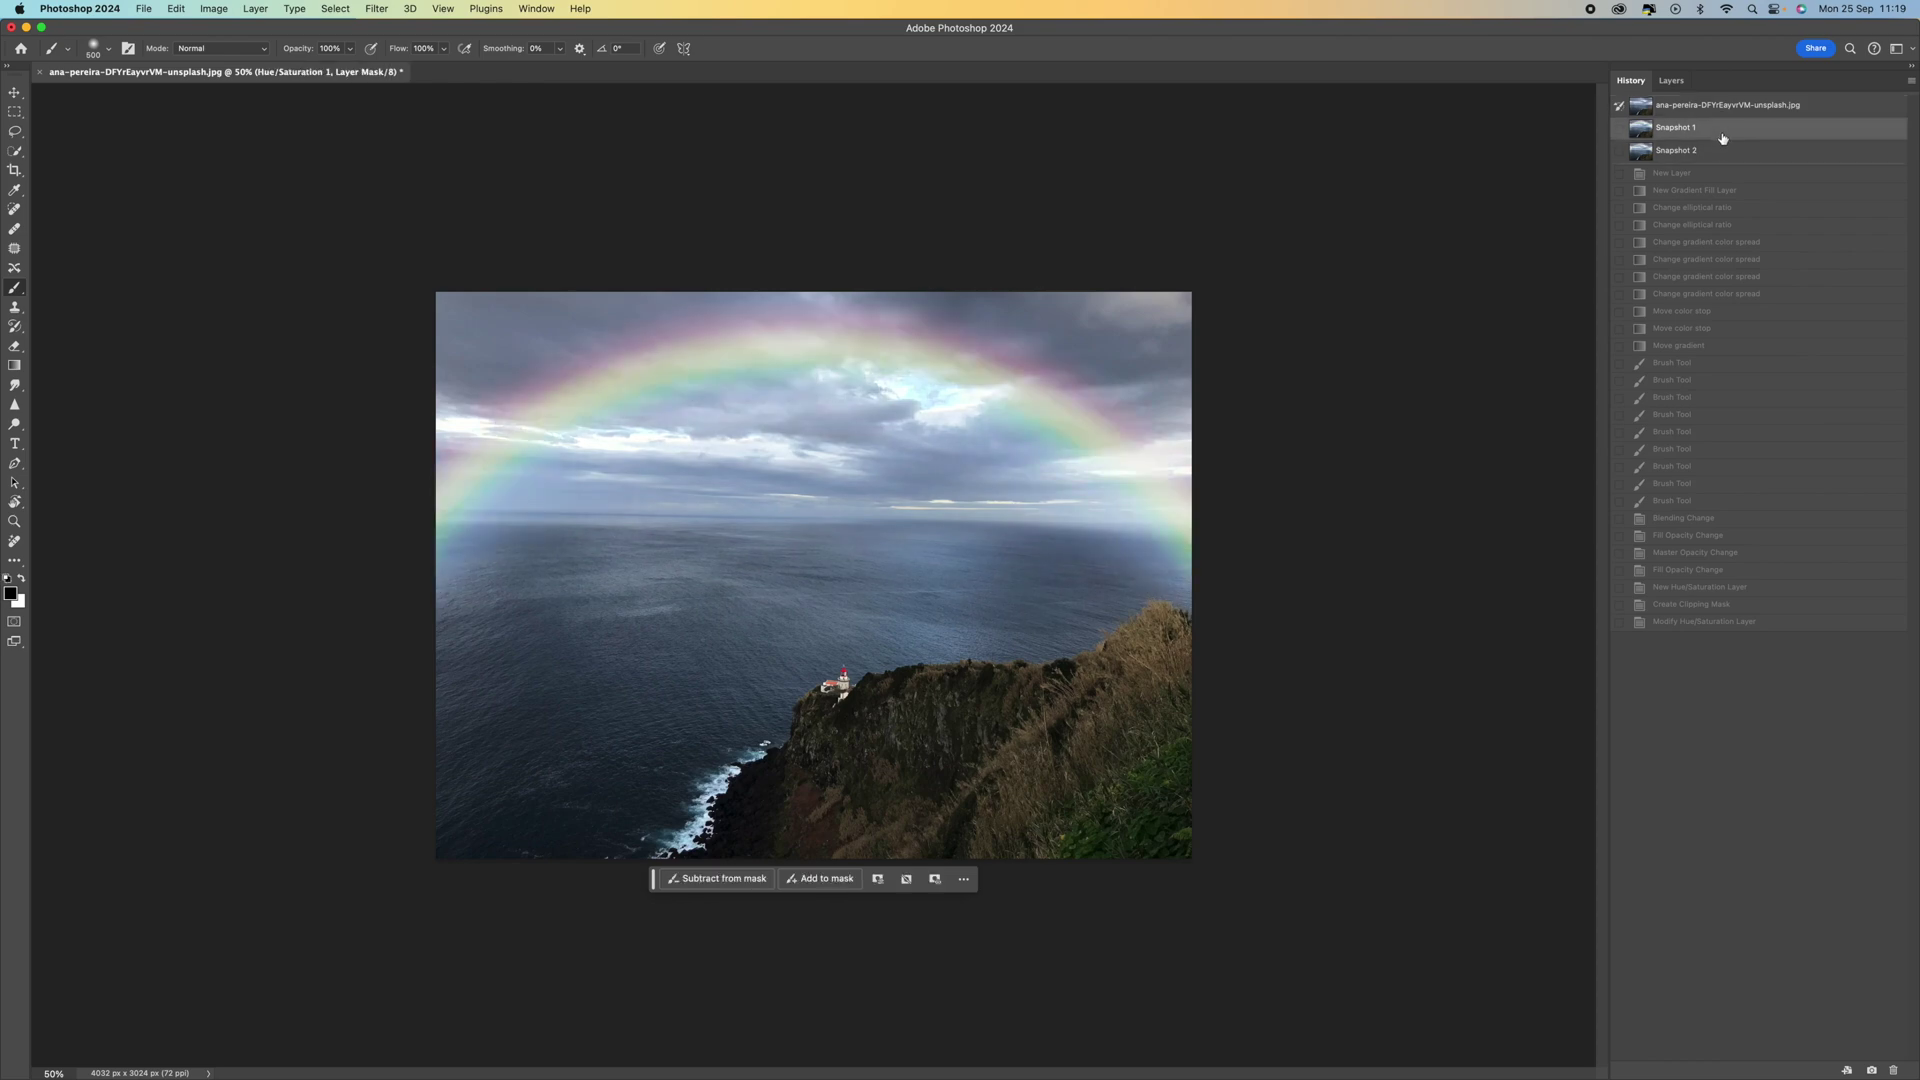
left_click(1721, 157)
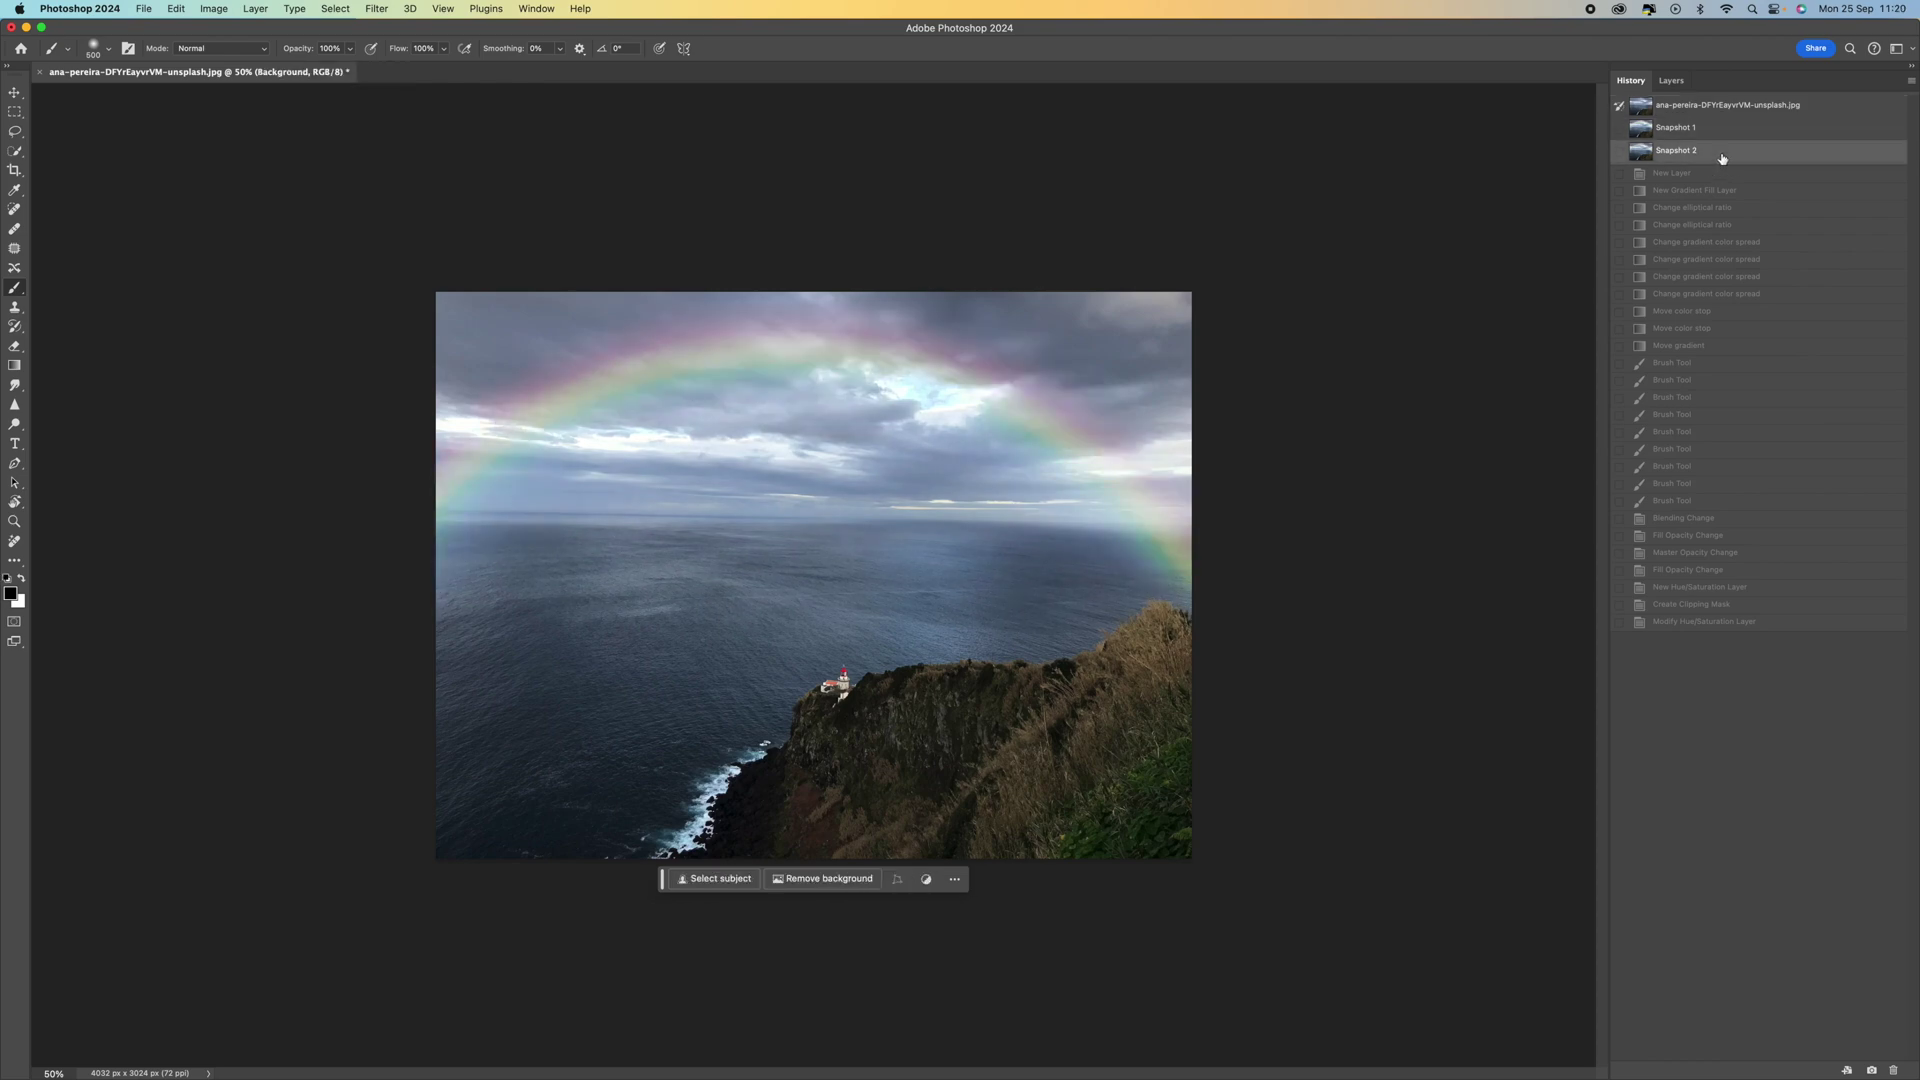
left_click(1673, 82)
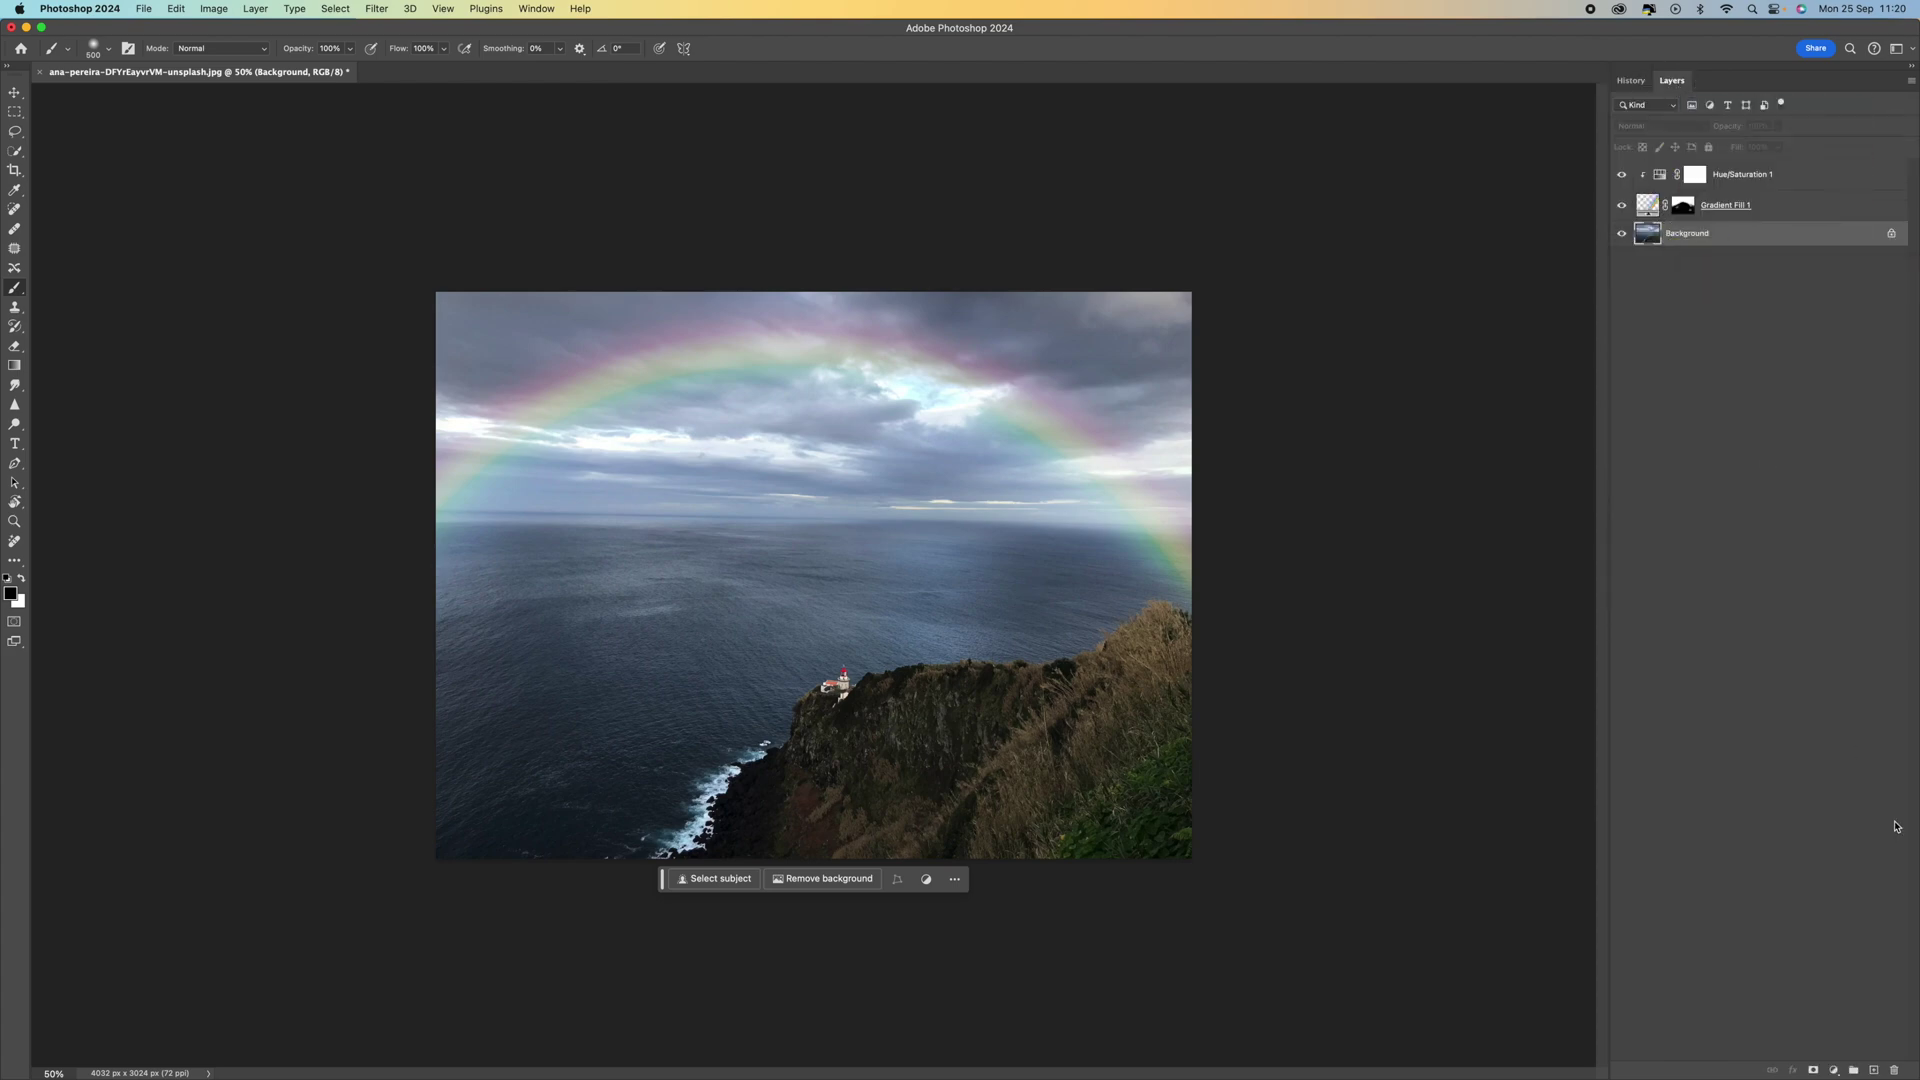
left_click(1833, 1069)
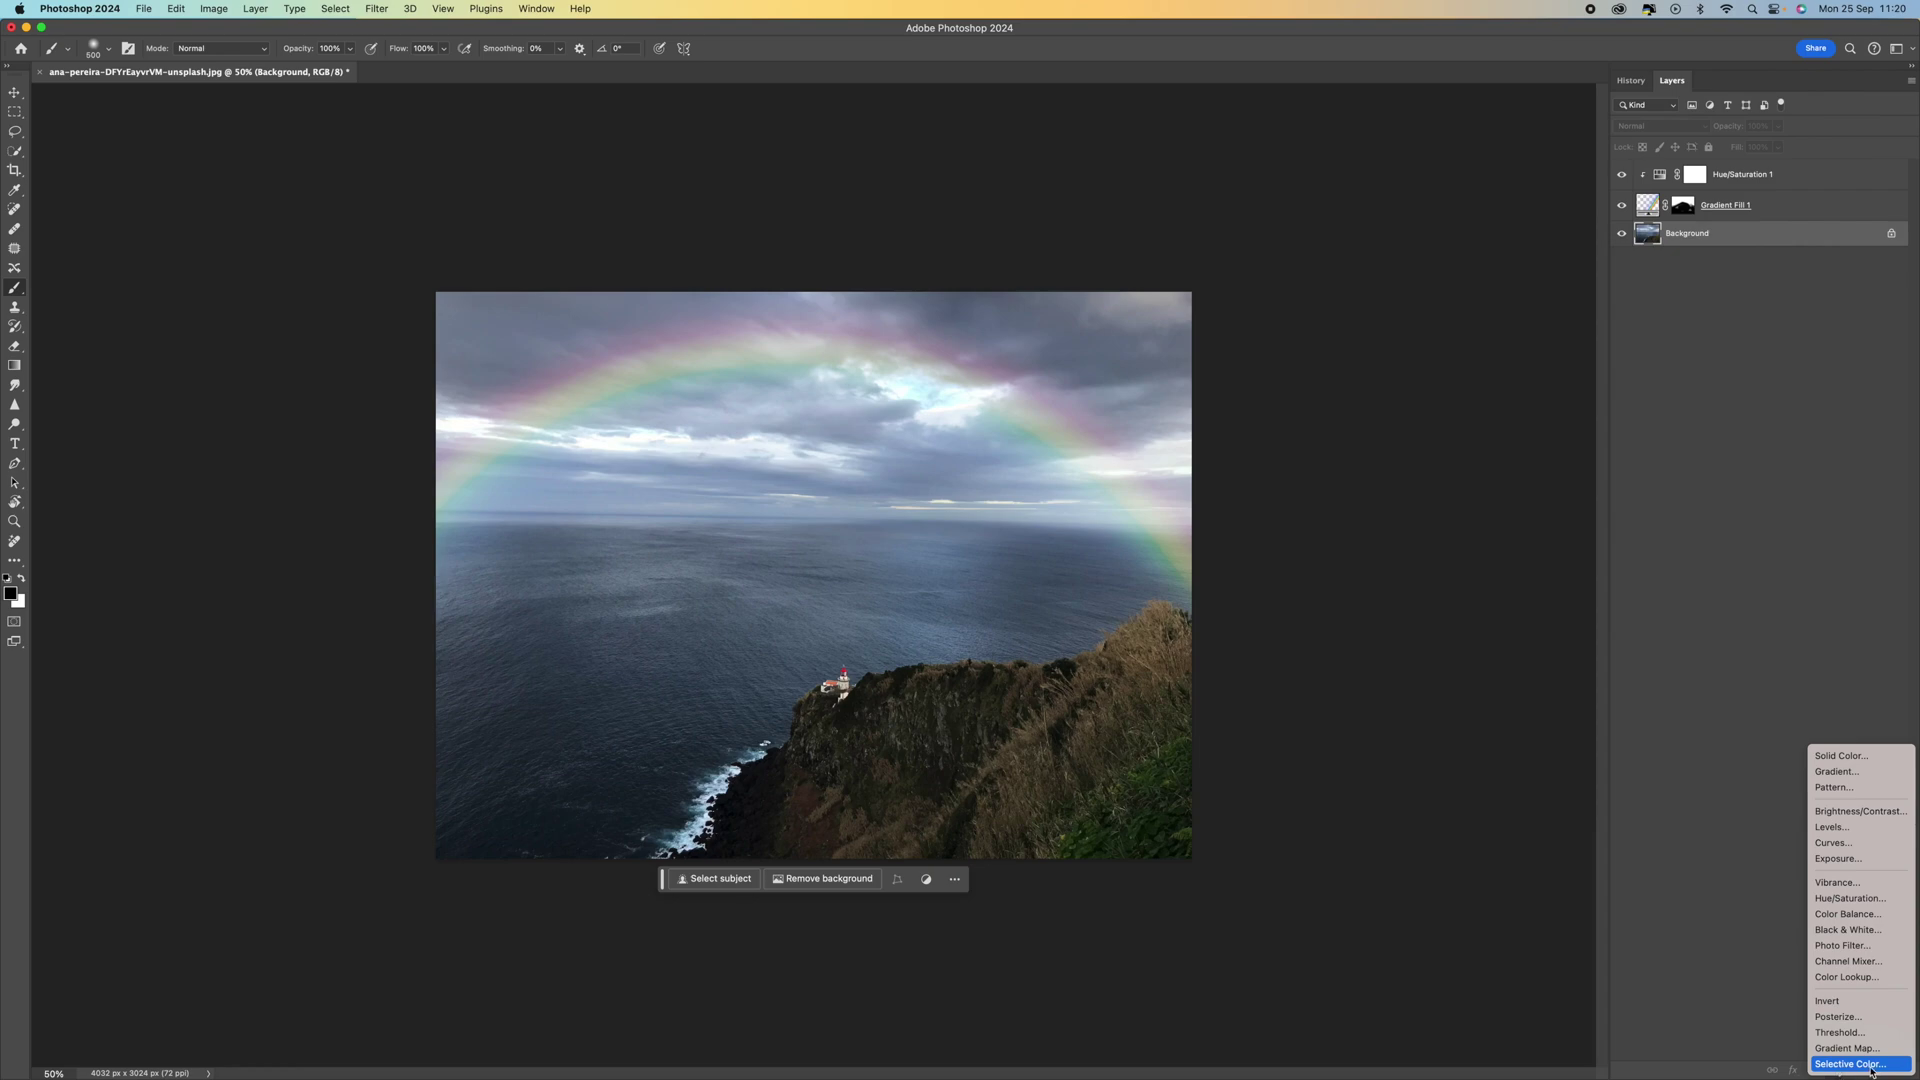
- Add a Color Lookup layer set to FoggyNight.3DL (after trying NightFromDay.CUBE), clipped to the Background
left_click(1866, 977)
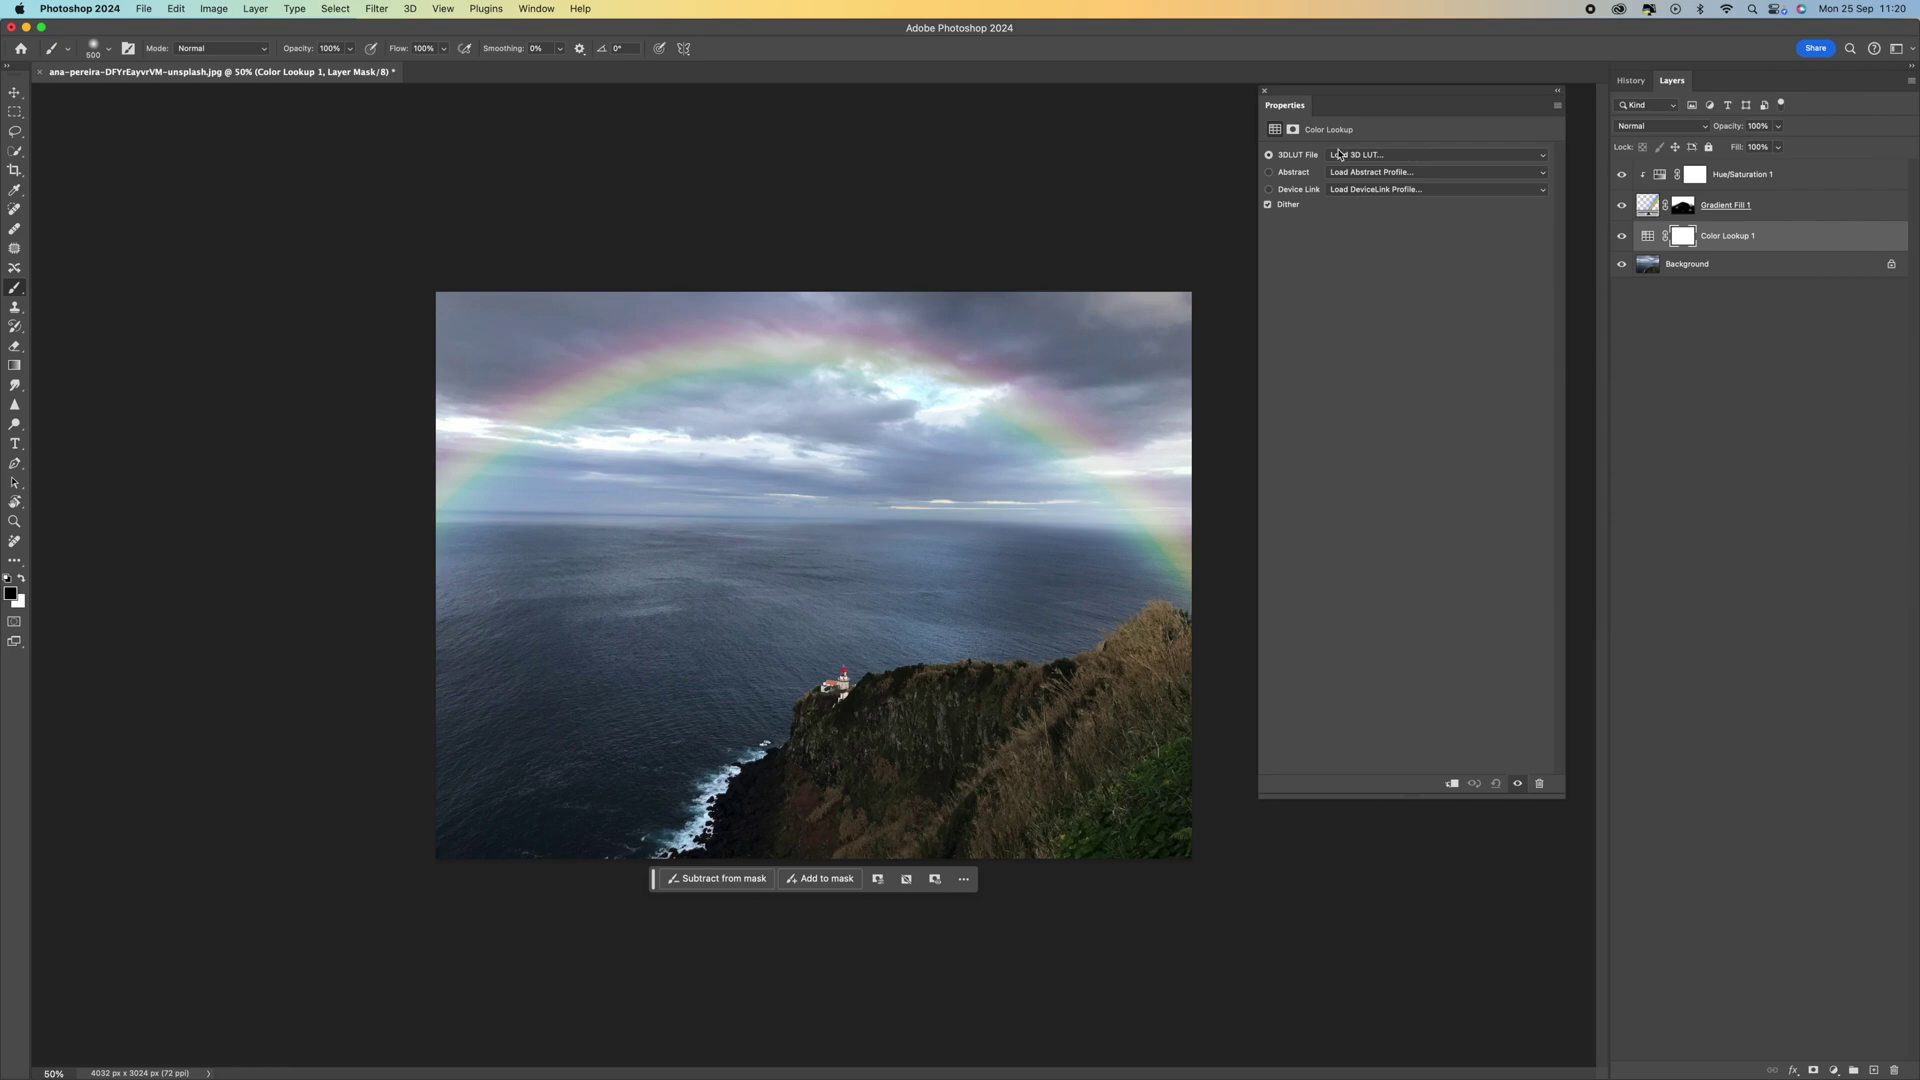
left_click(1395, 157)
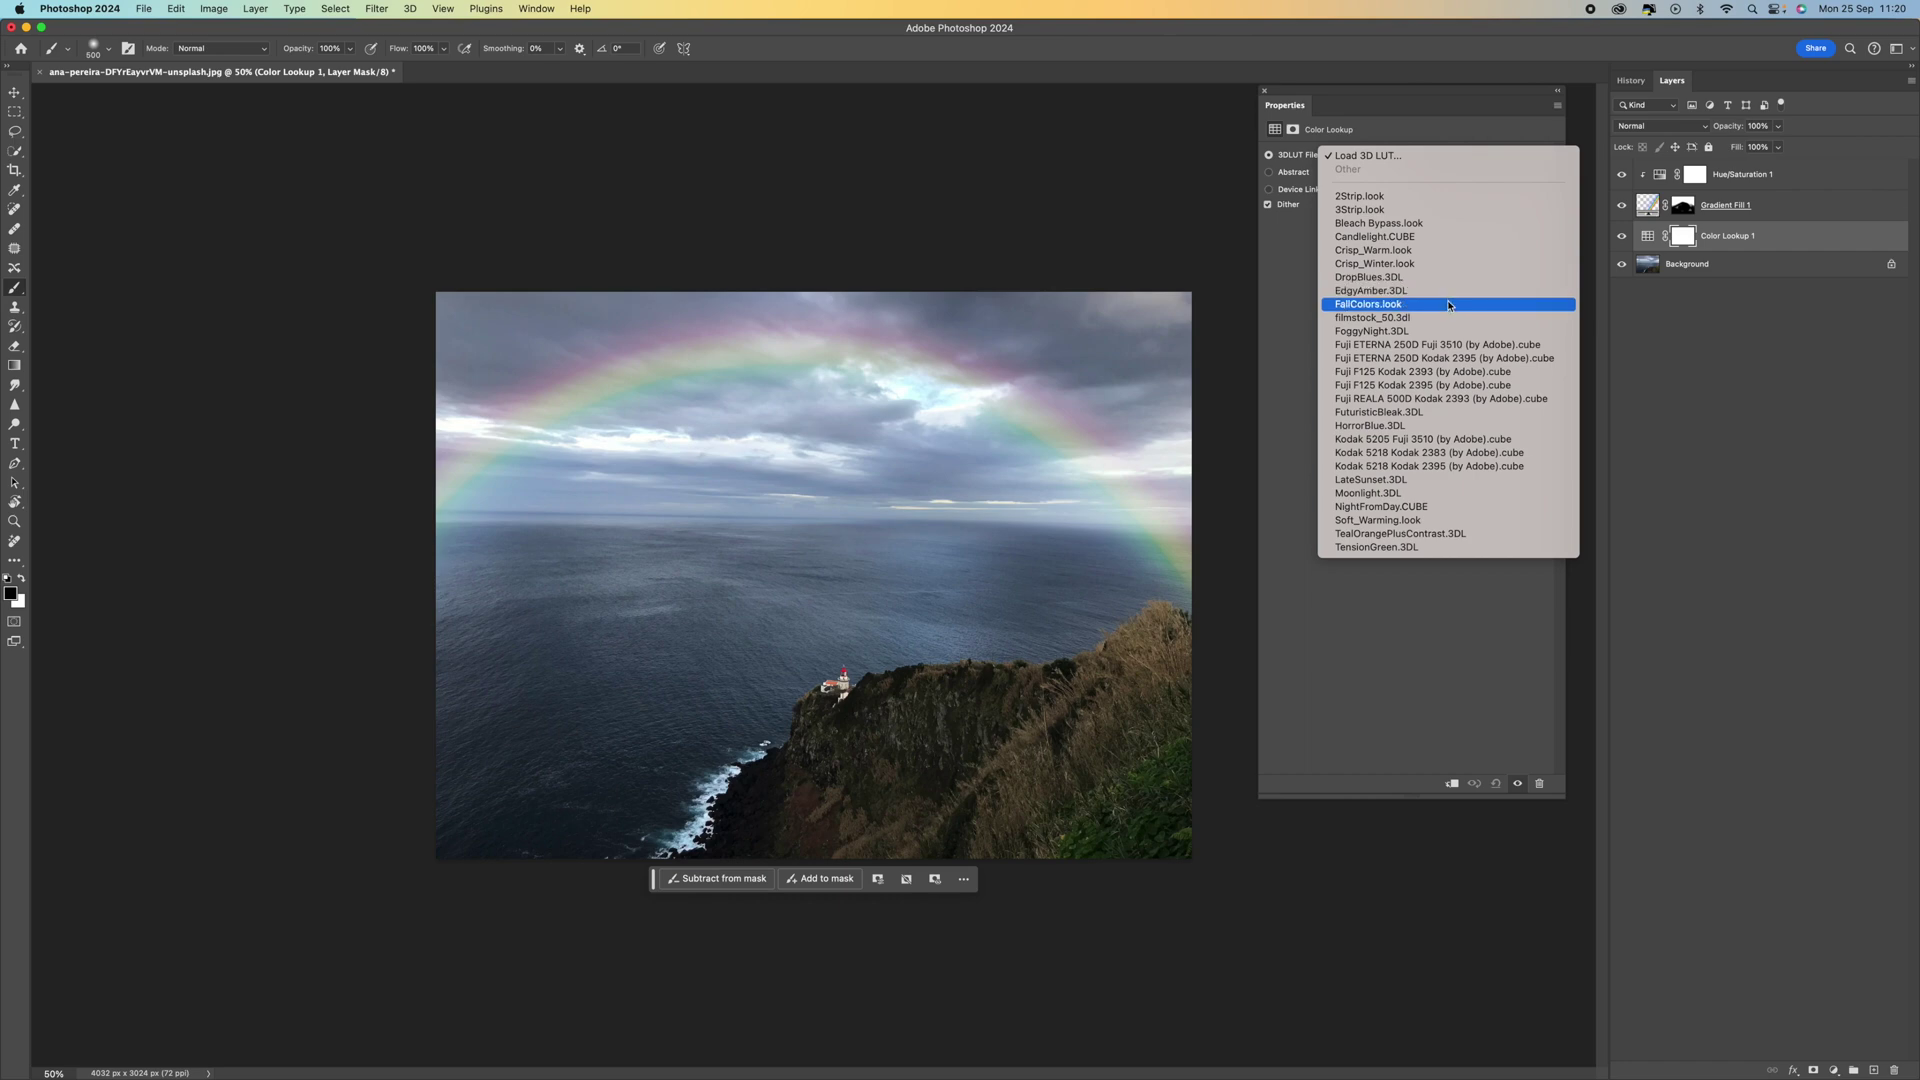
left_click(1443, 332)
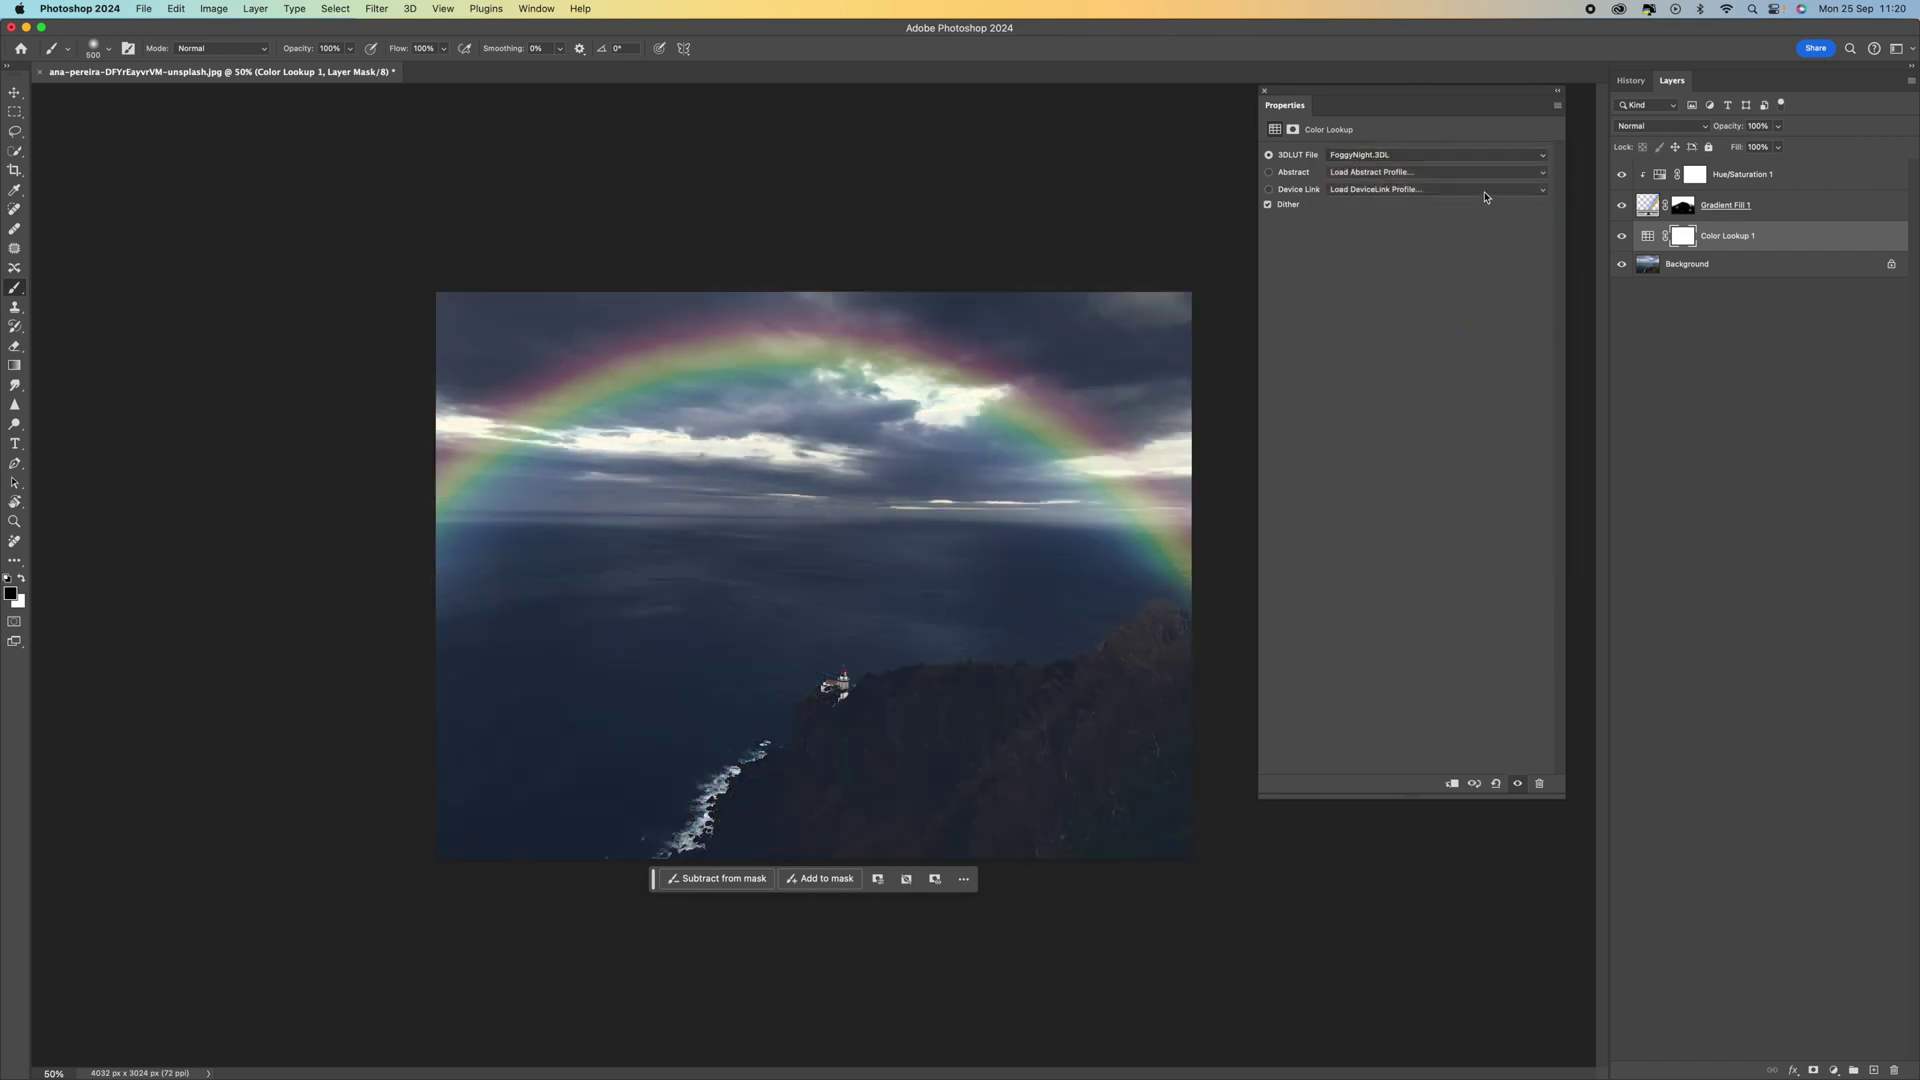
left_click(1496, 157)
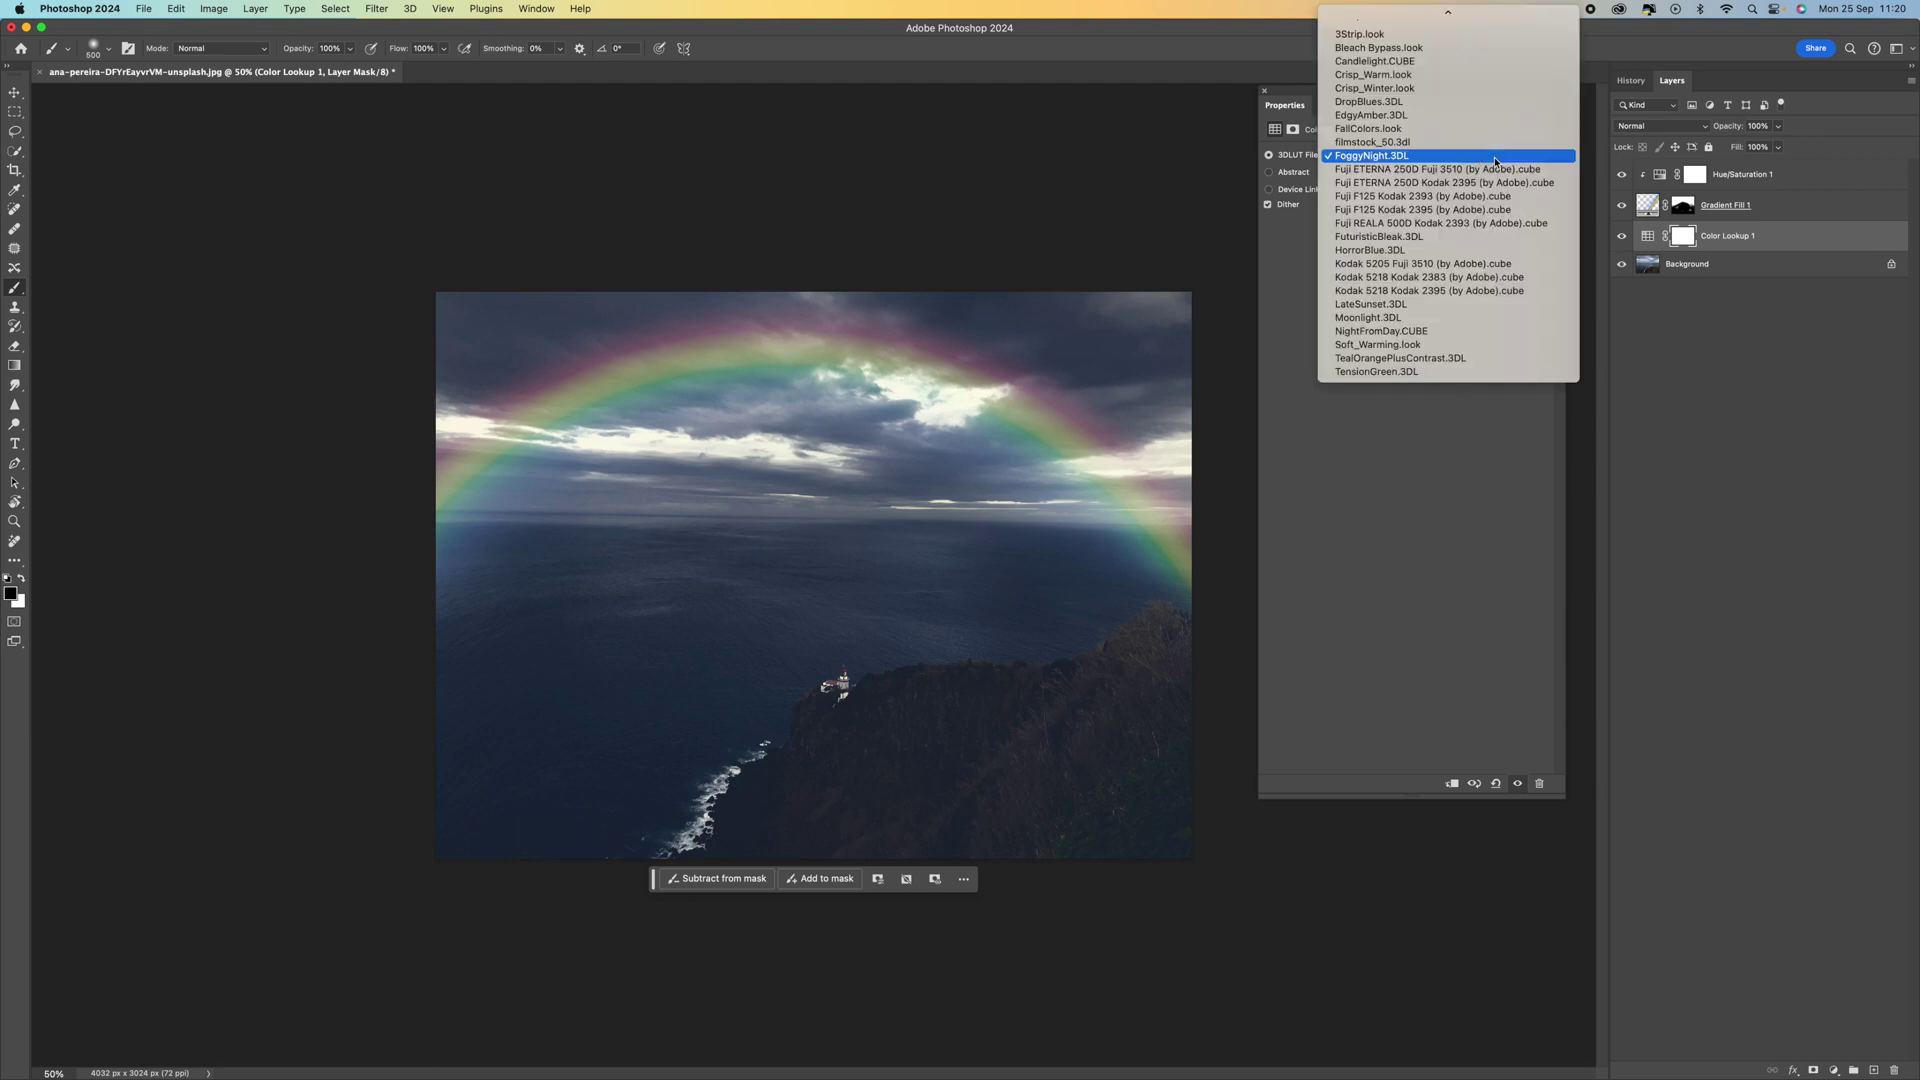
left_click(1479, 331)
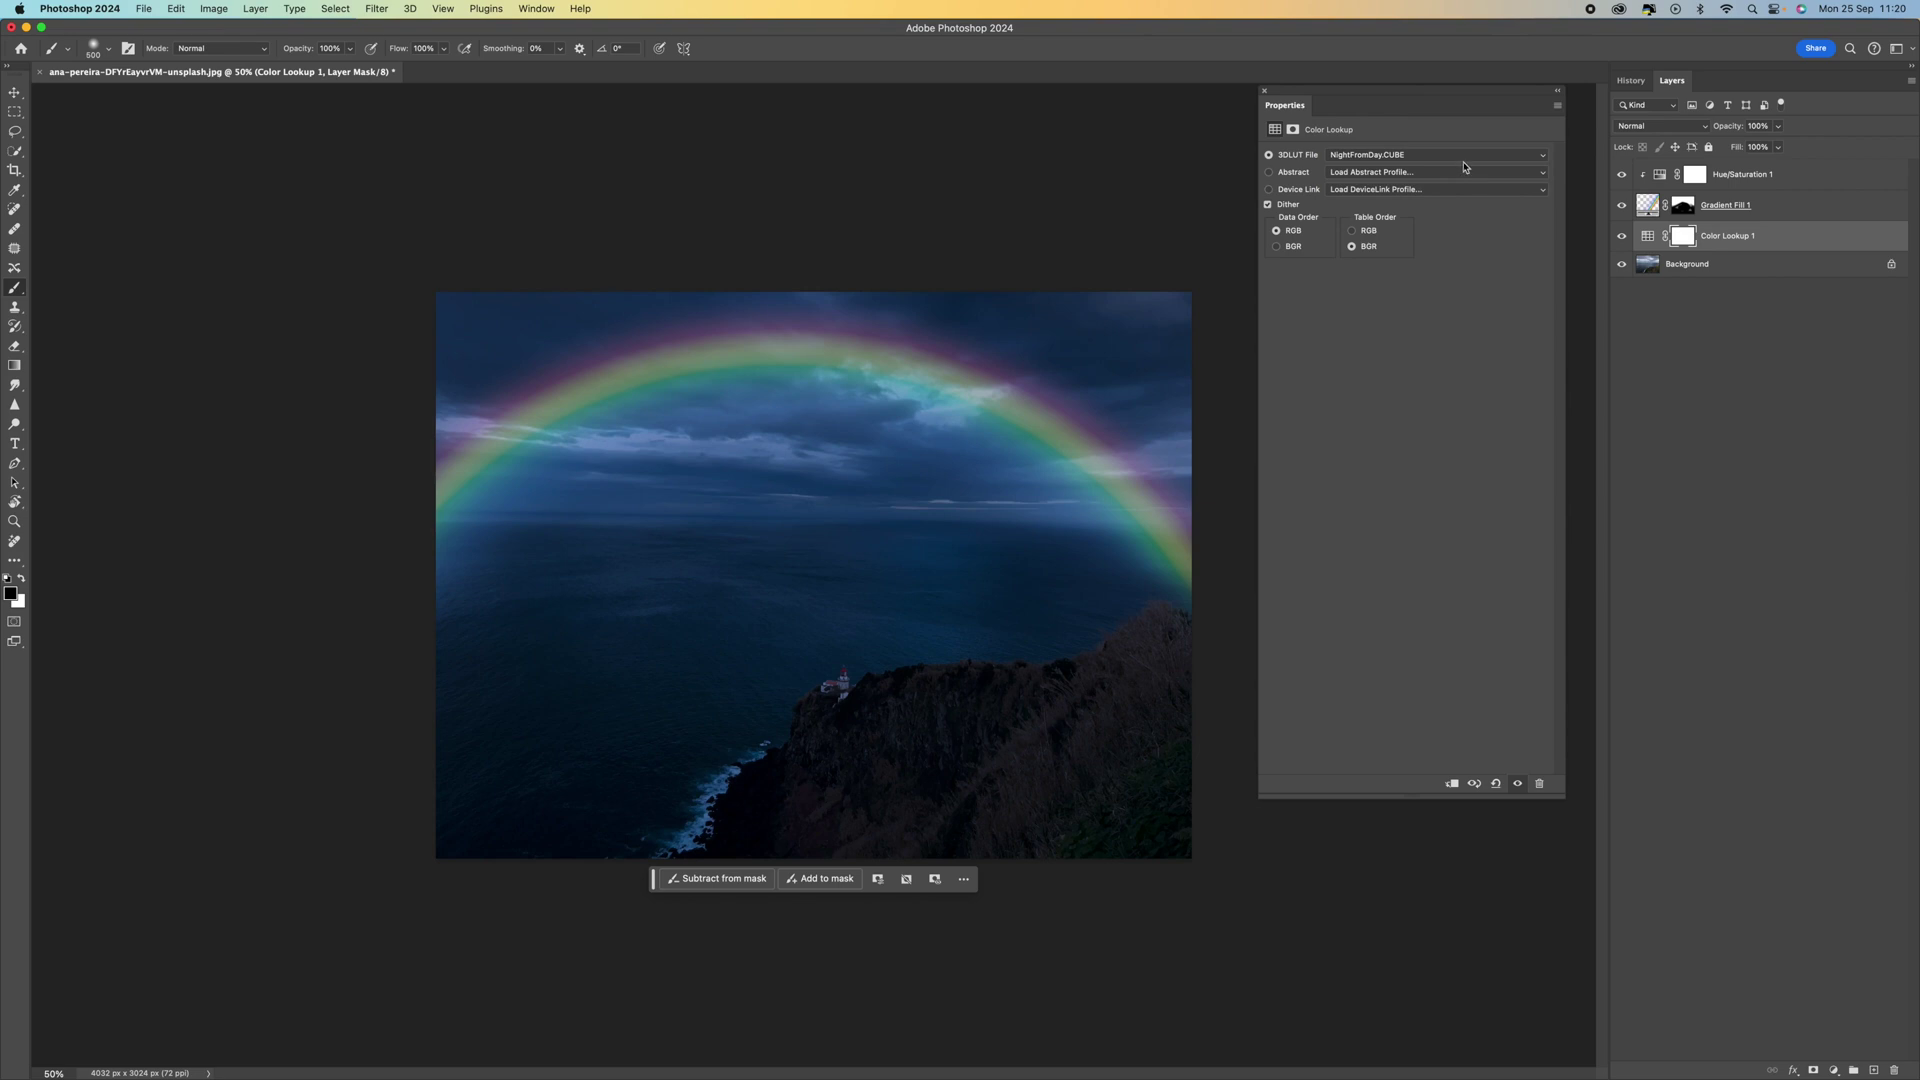
left_click(1464, 158)
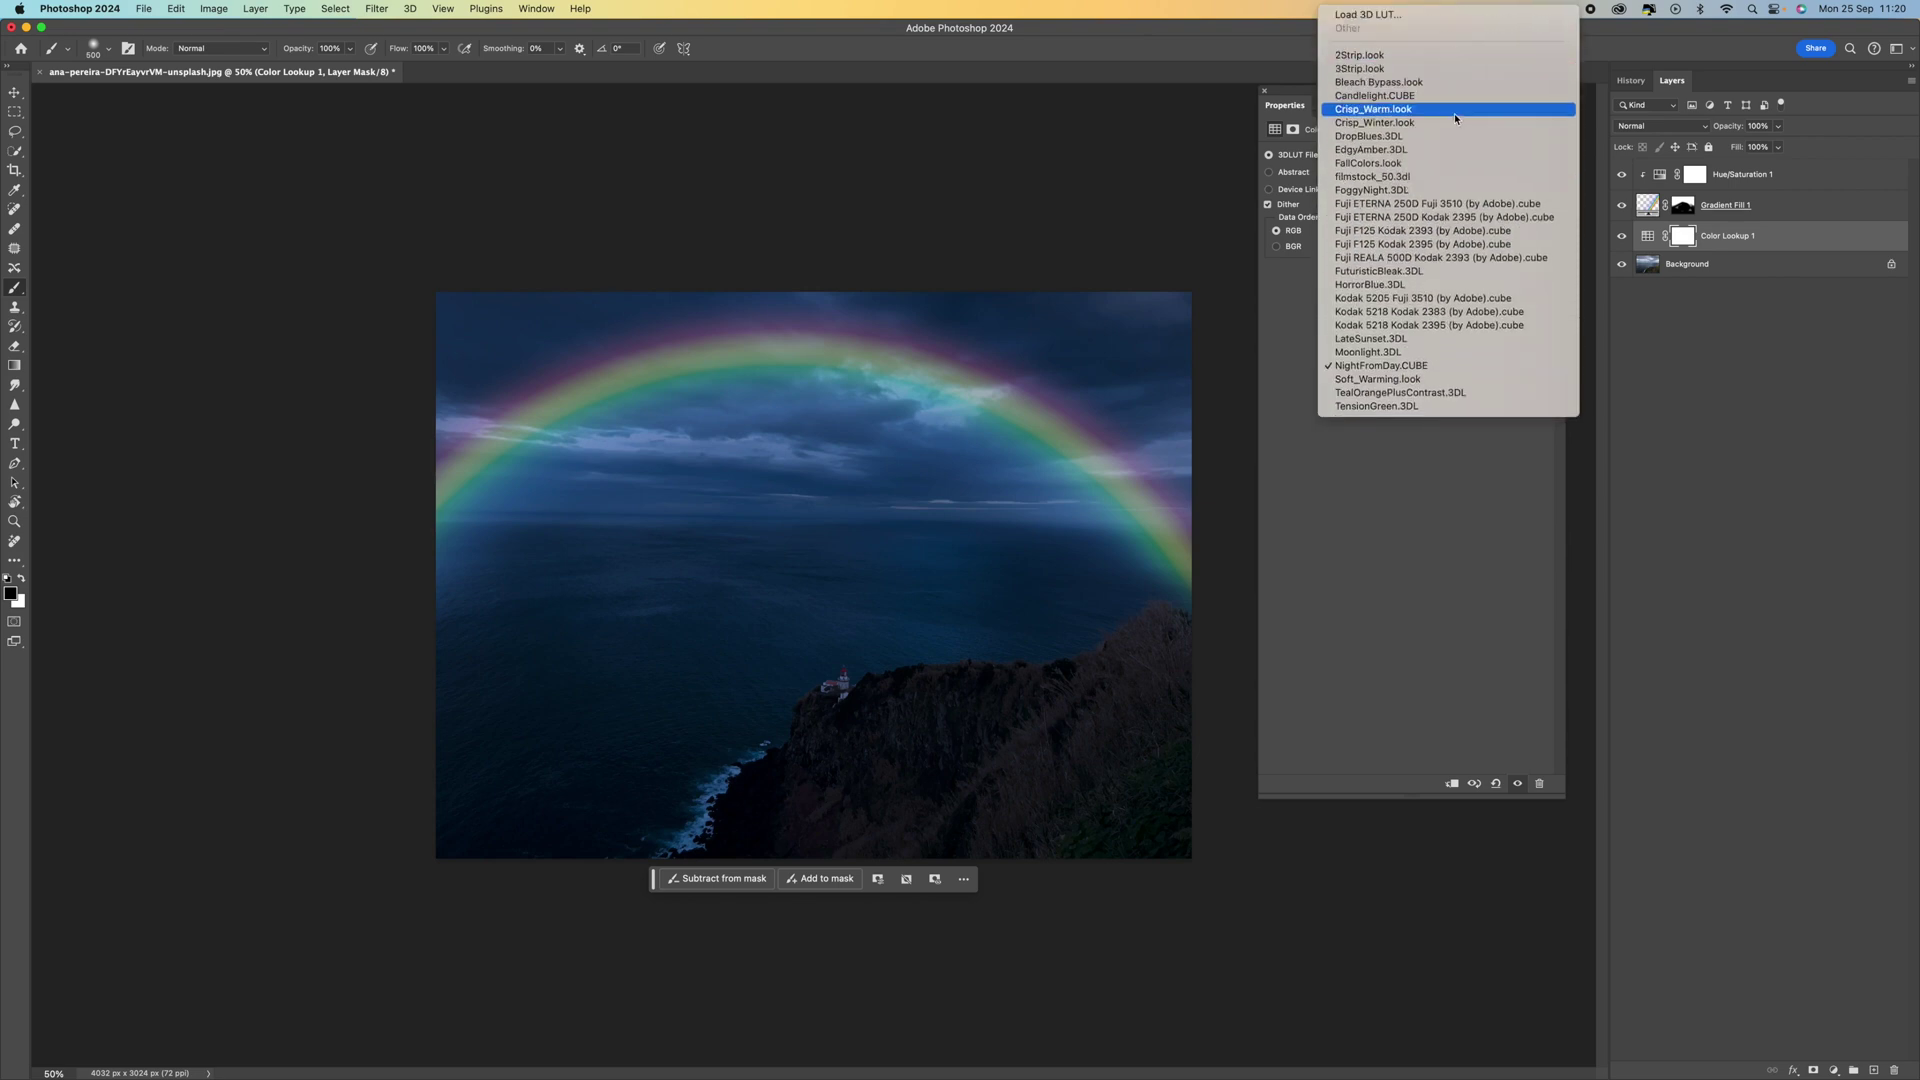
left_click(1449, 190)
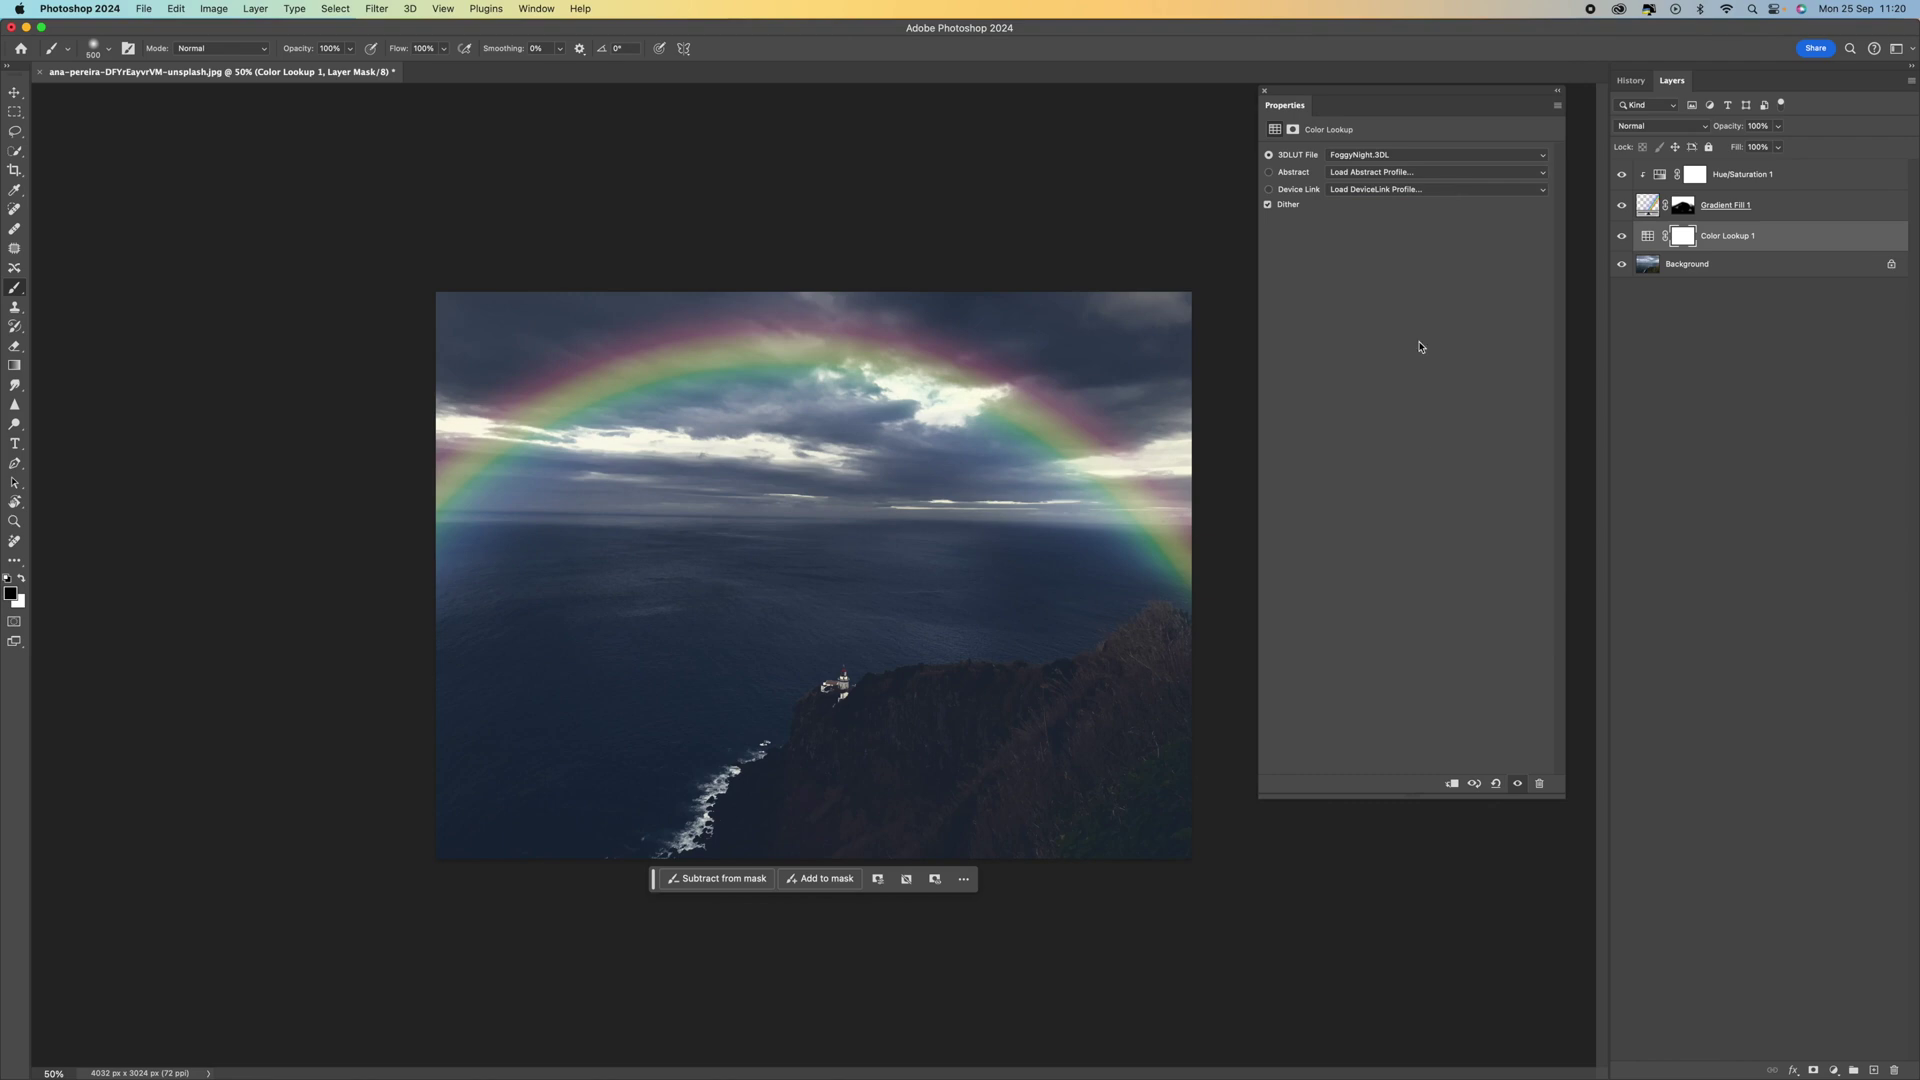
left_click(1455, 784)
left_click(1262, 93)
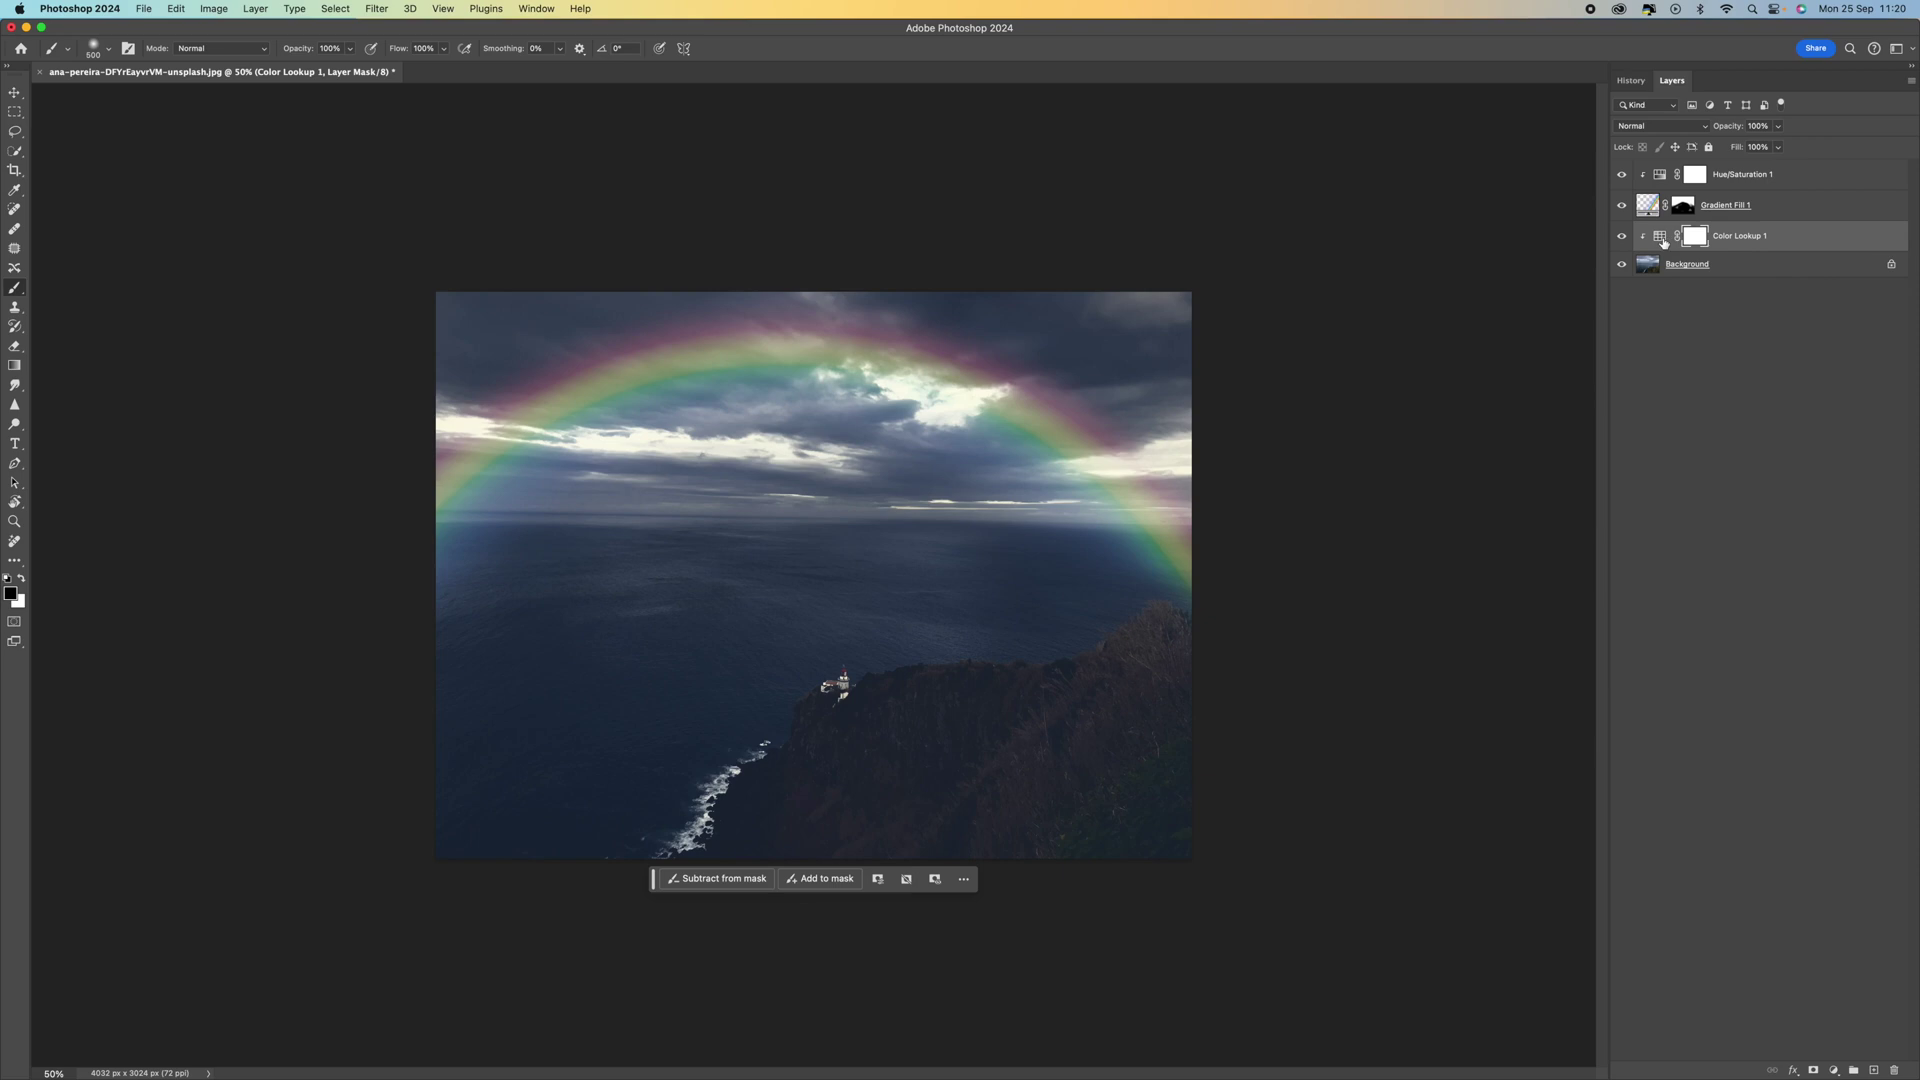
- Select the Color Lookup adjustment and lower its fill to 48% and reduce its opacity
left_click(1658, 240)
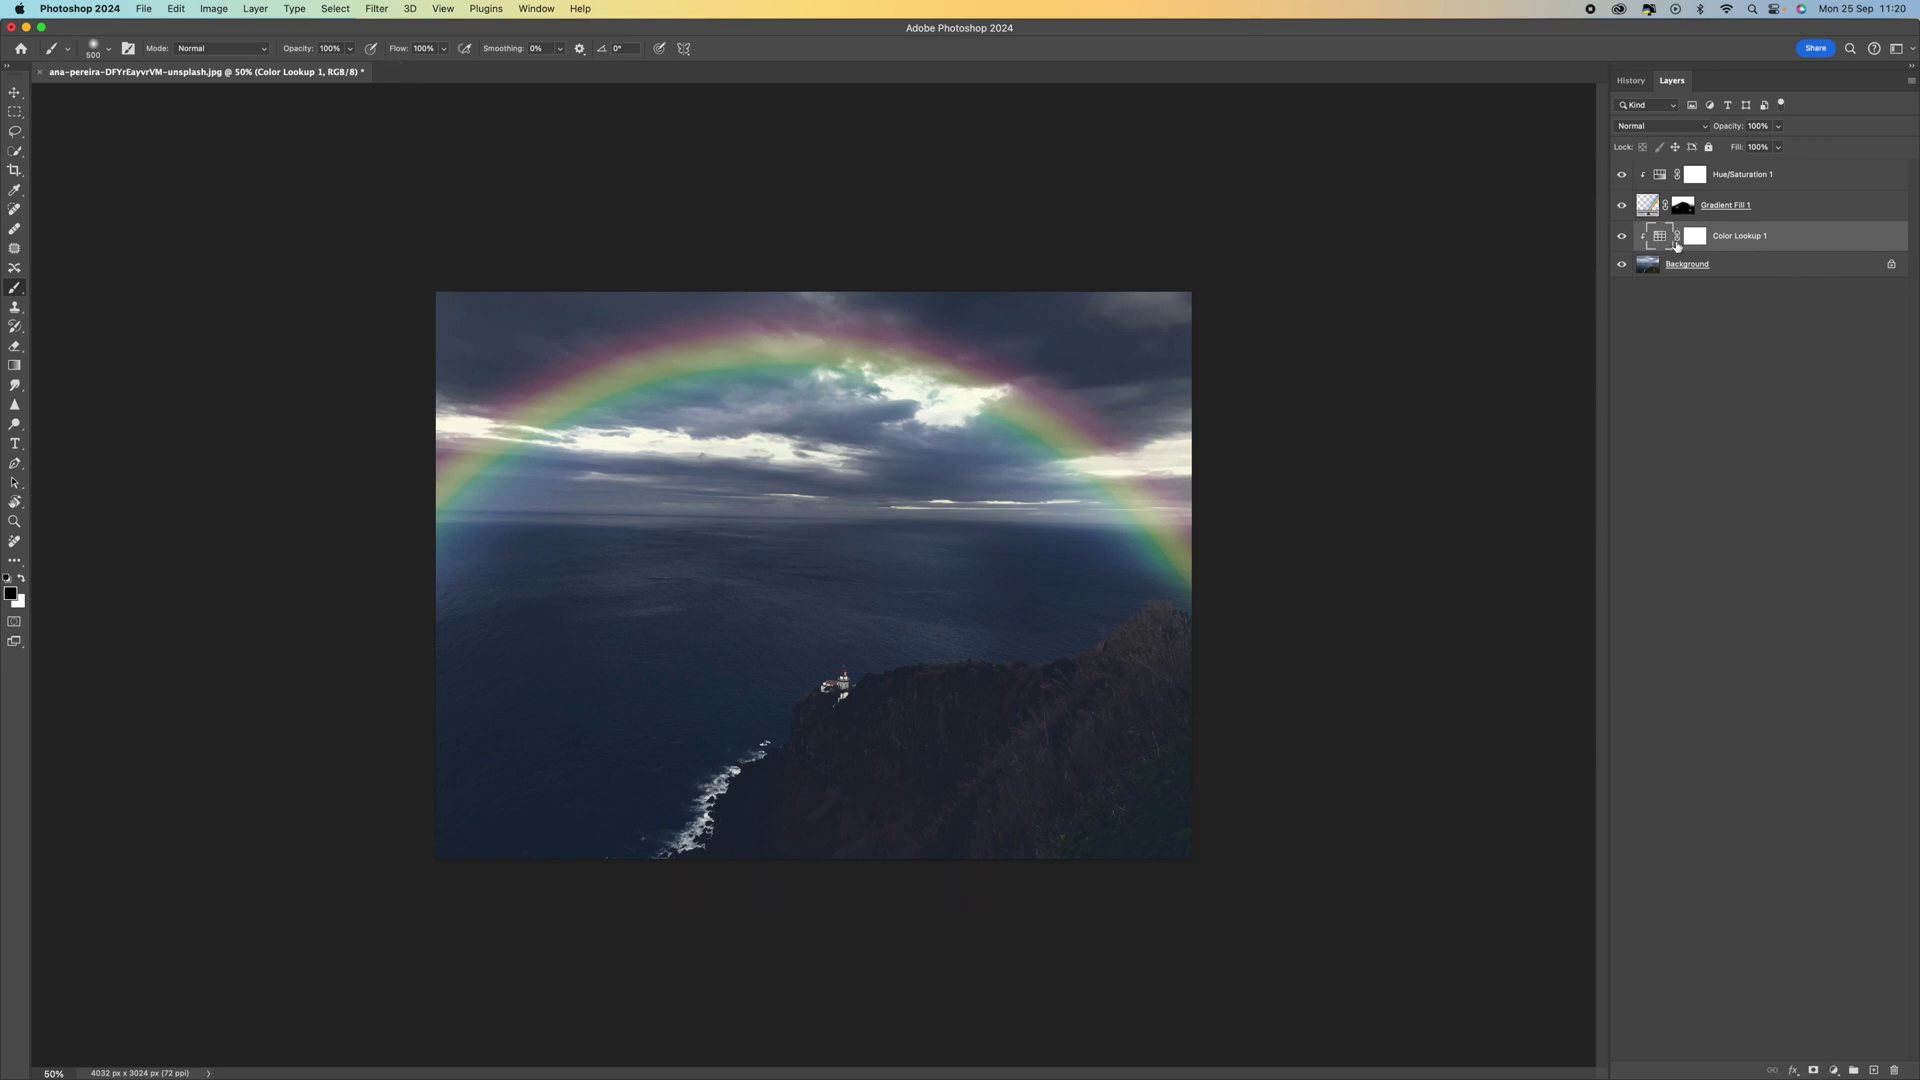
double_click(1657, 240)
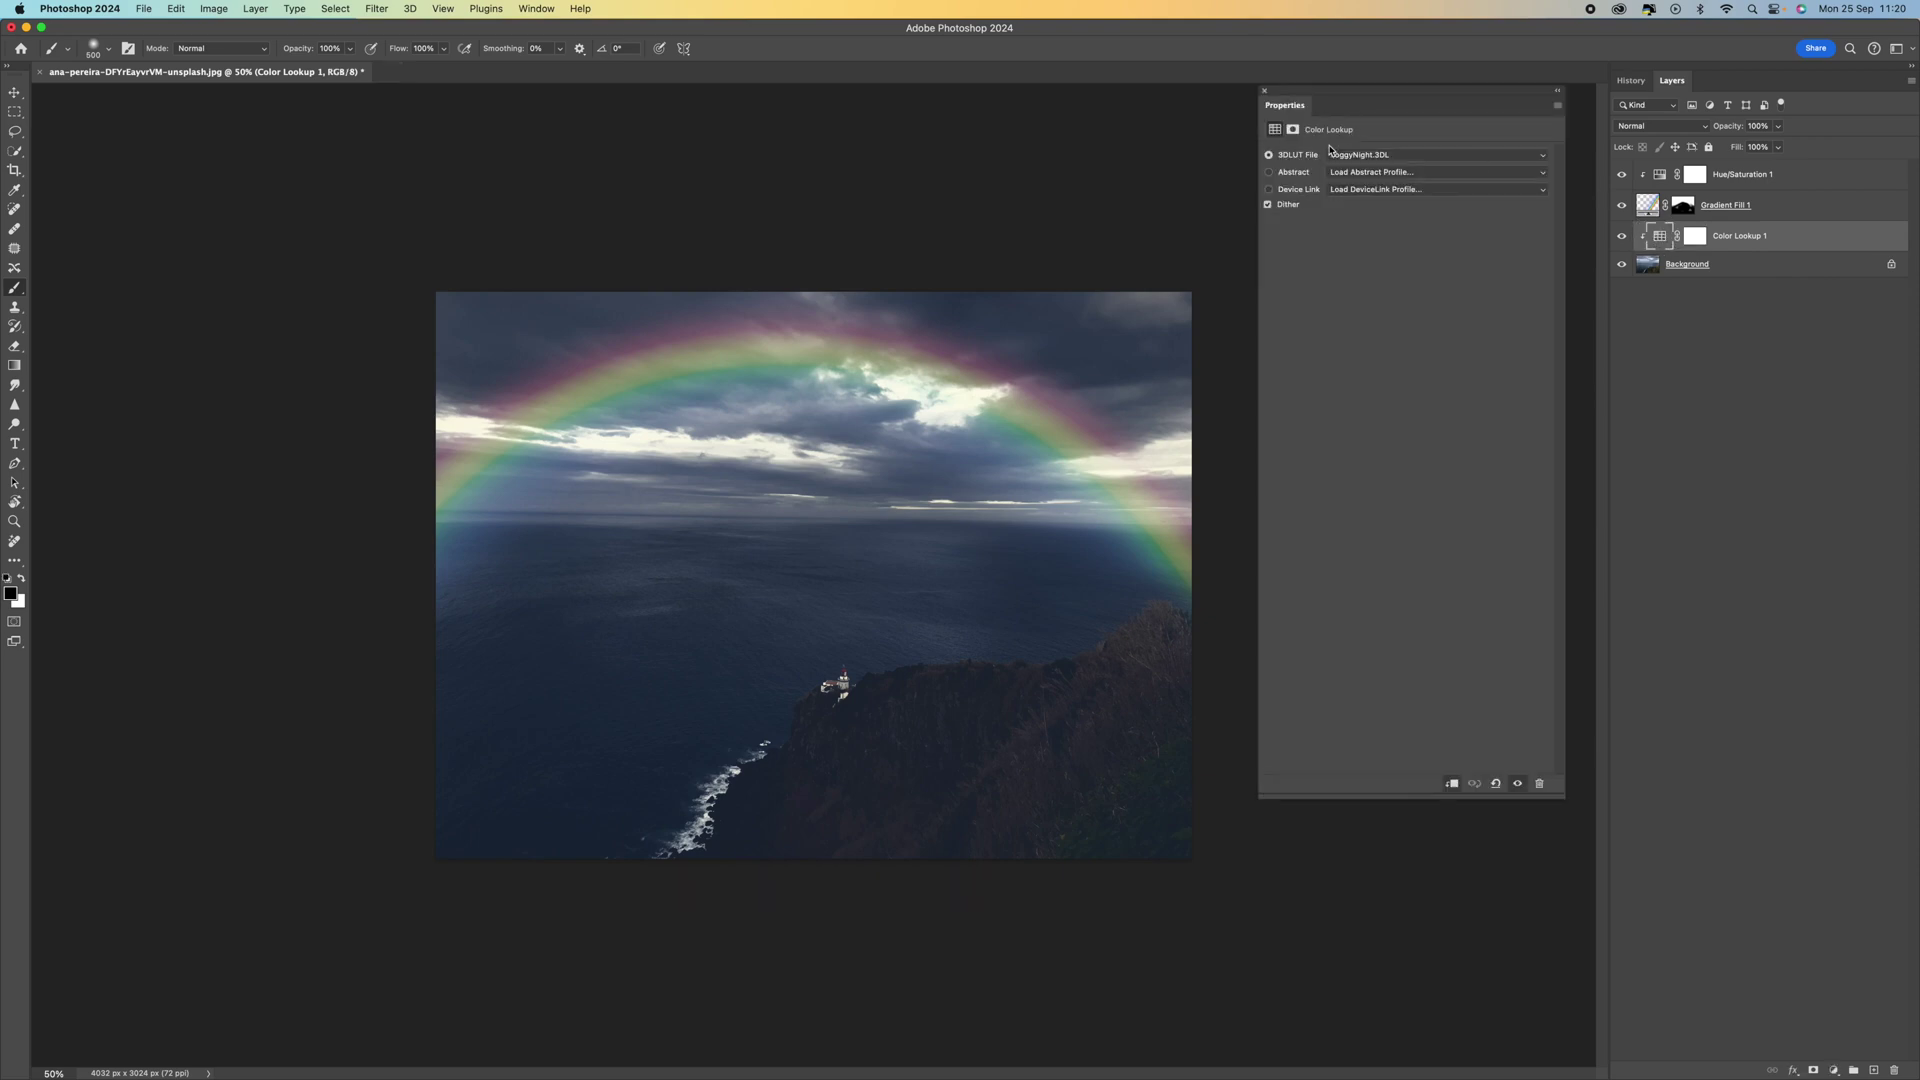
left_click(1264, 90)
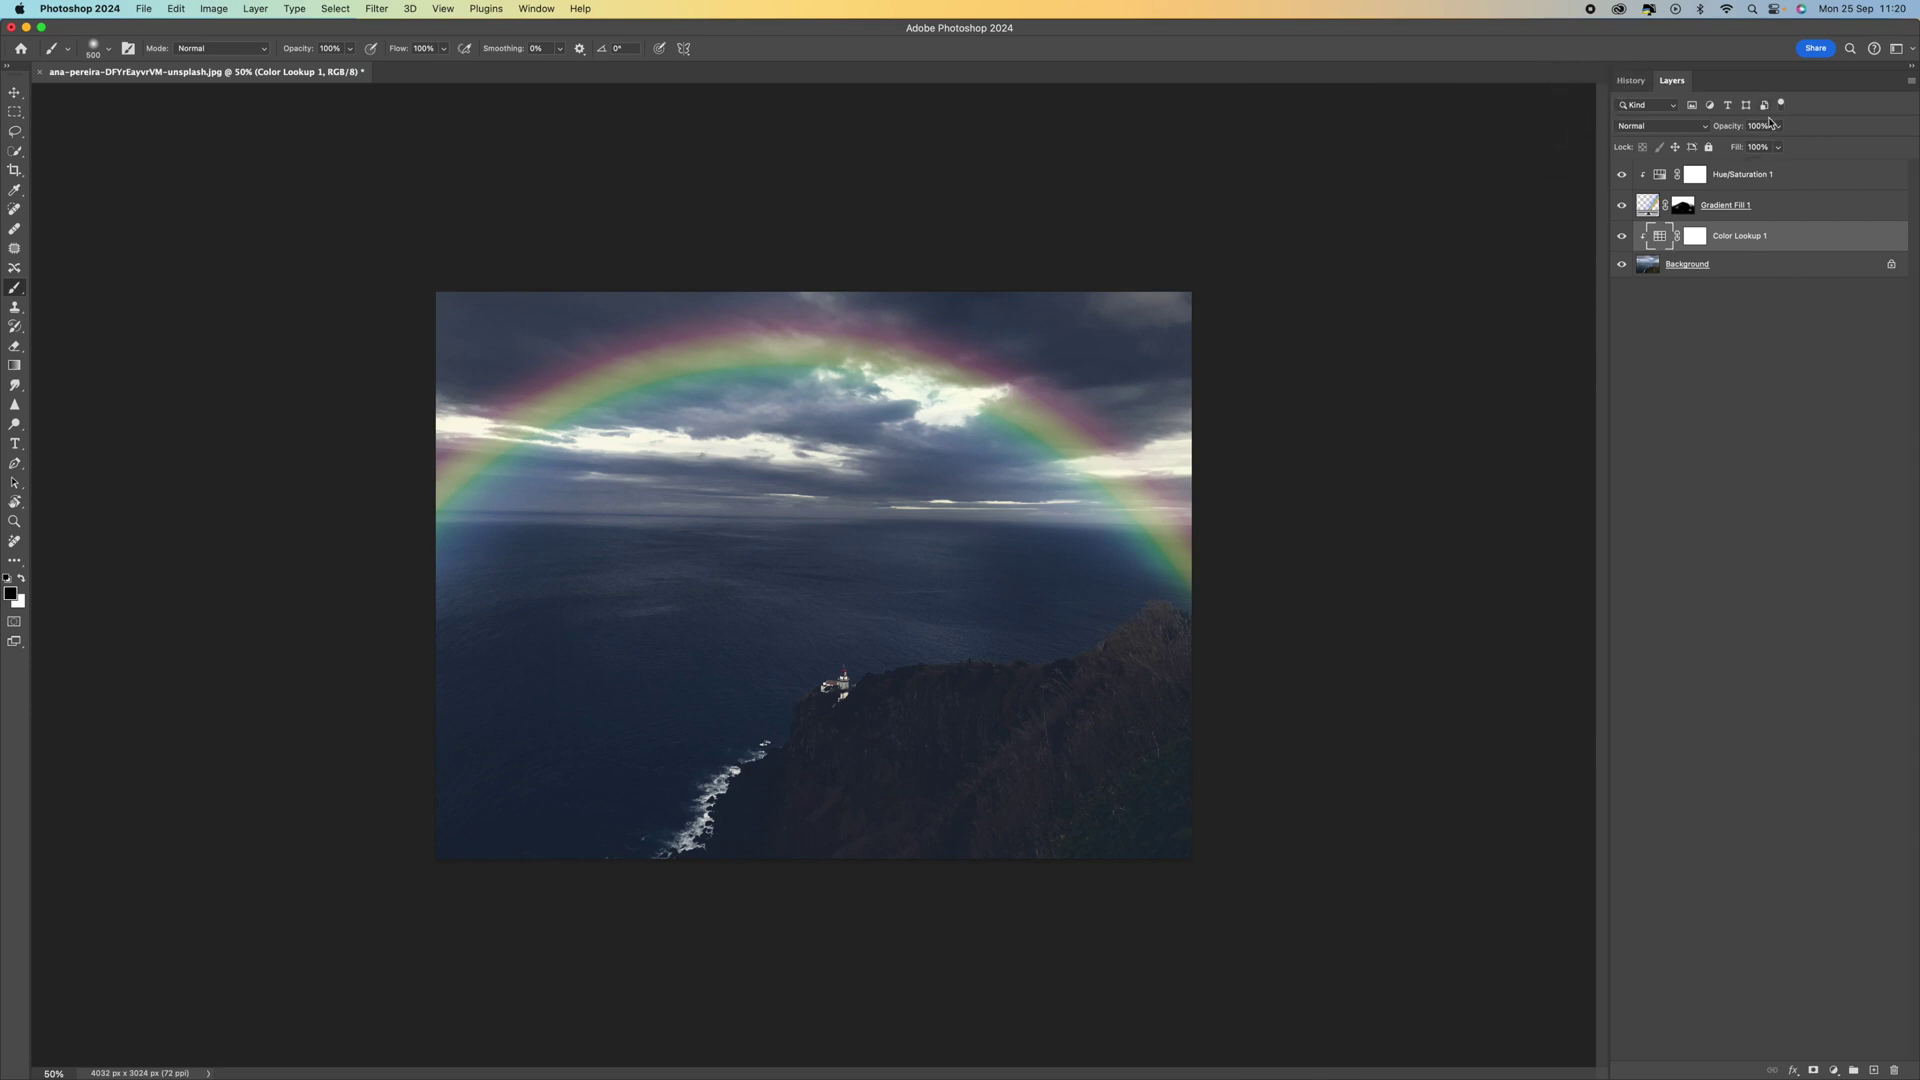
left_click(1778, 148)
mouse_move(1776, 165)
left_mouse_down()
mouse_move(1736, 166)
mouse_move(1761, 170)
left_mouse_up()
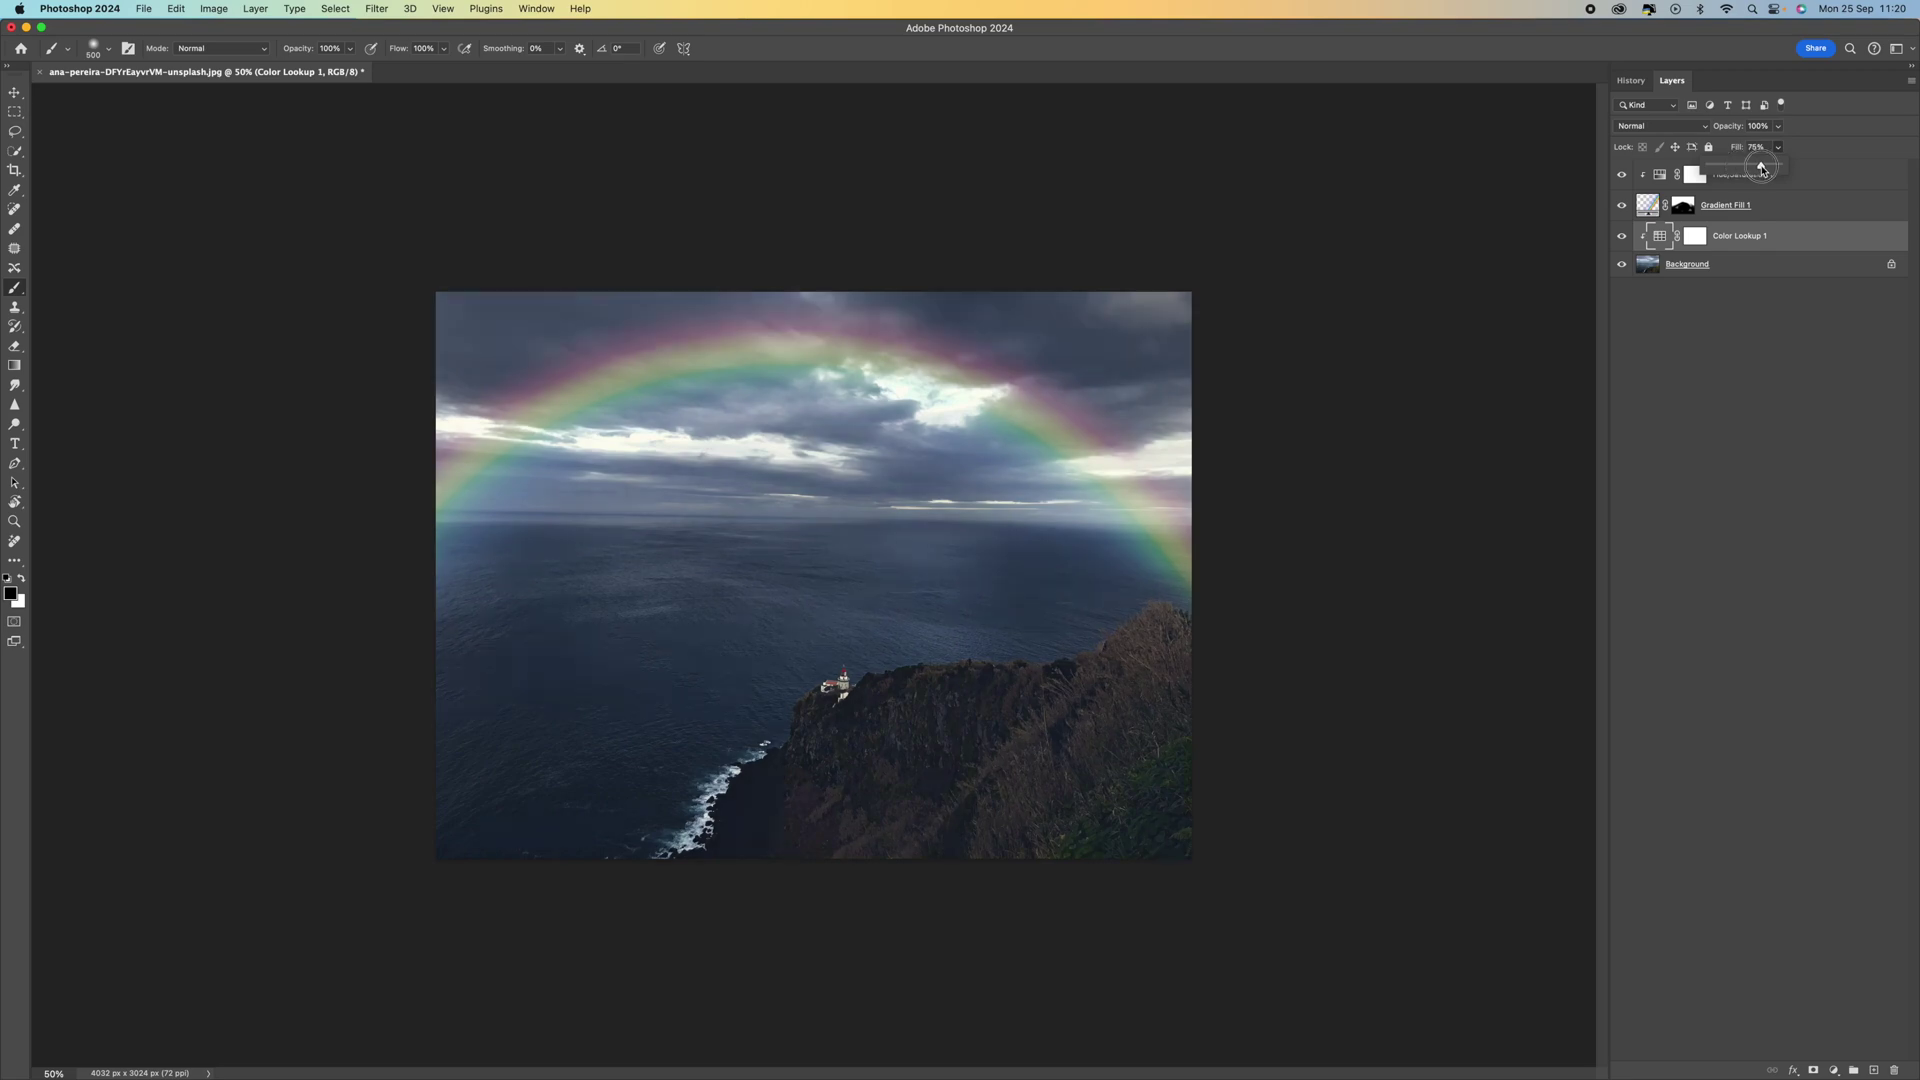
left_click(1778, 126)
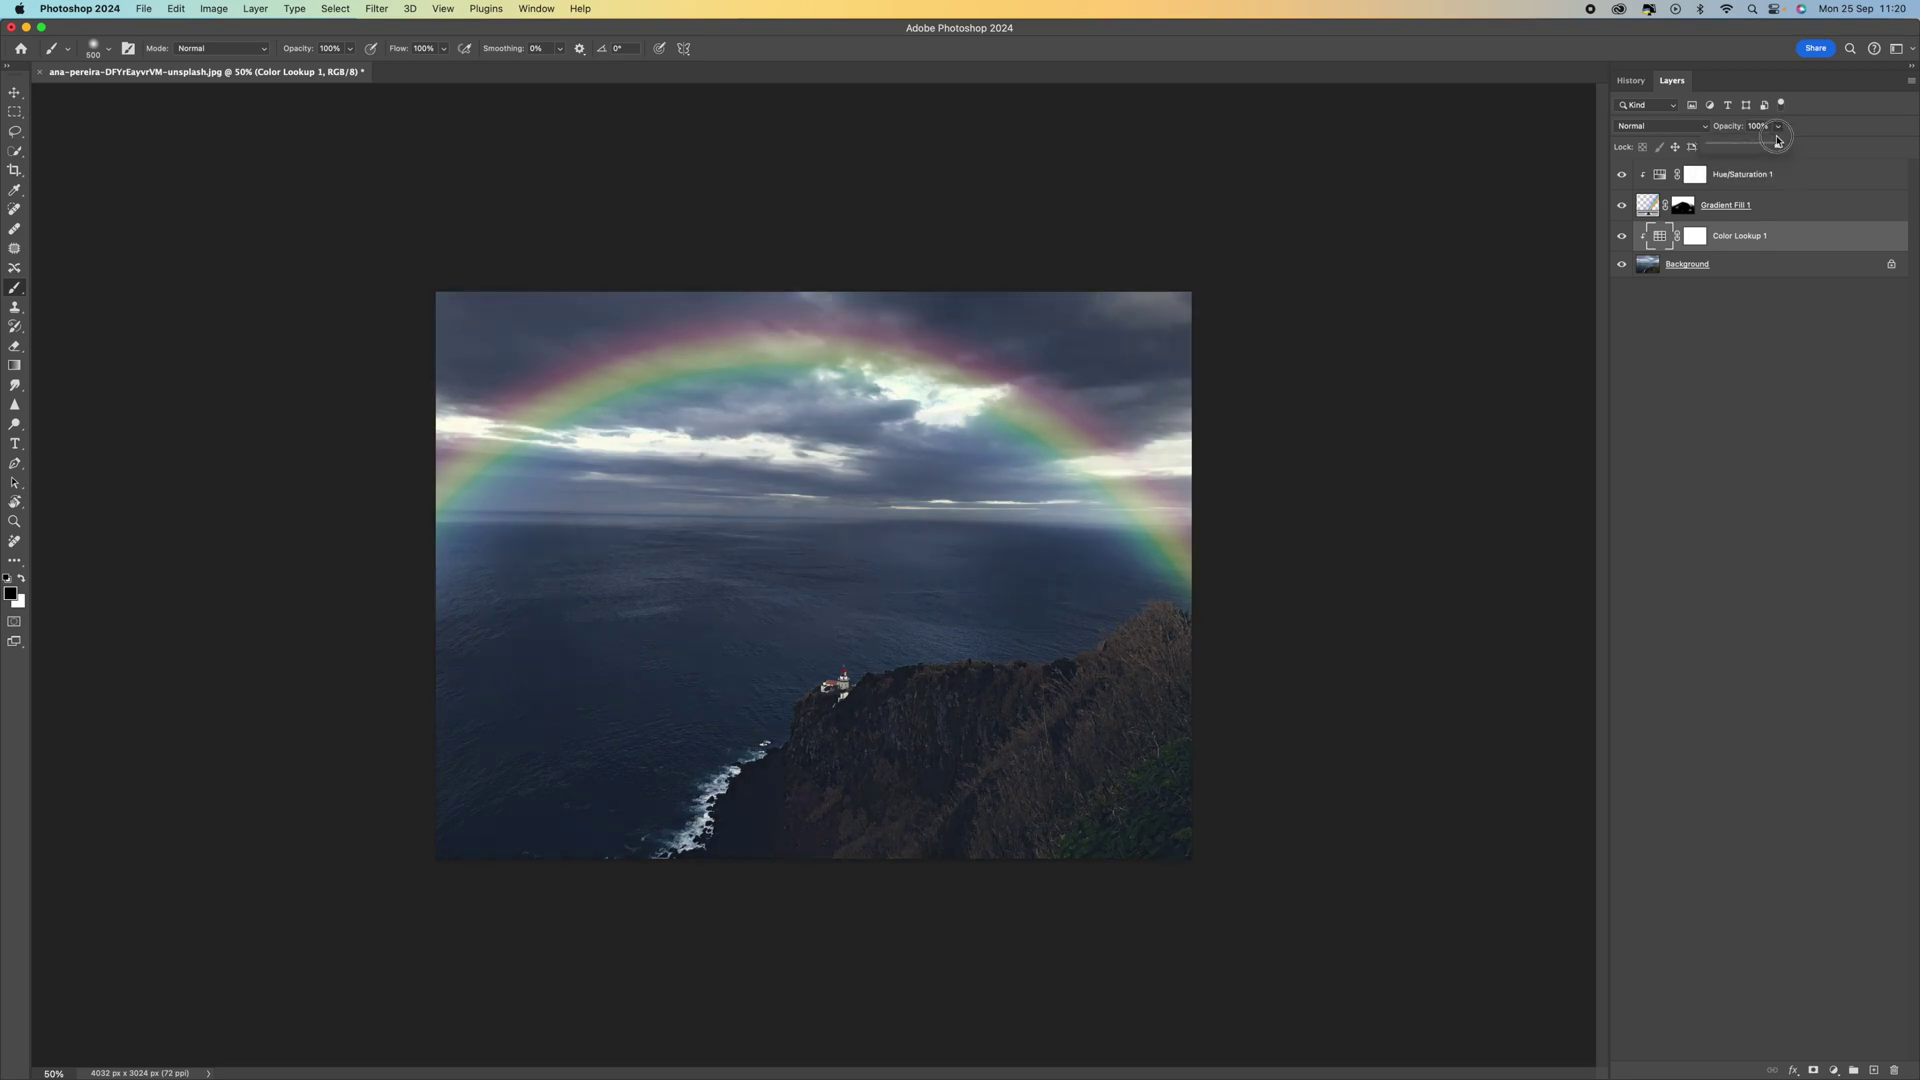
left_click_drag(1780, 146, 1773, 152)
- Fine-tune the Color Lookup layer to about 70% fill and 87% opacity, then show History
left_click(1777, 147)
left_click_drag(1780, 166, 1768, 170)
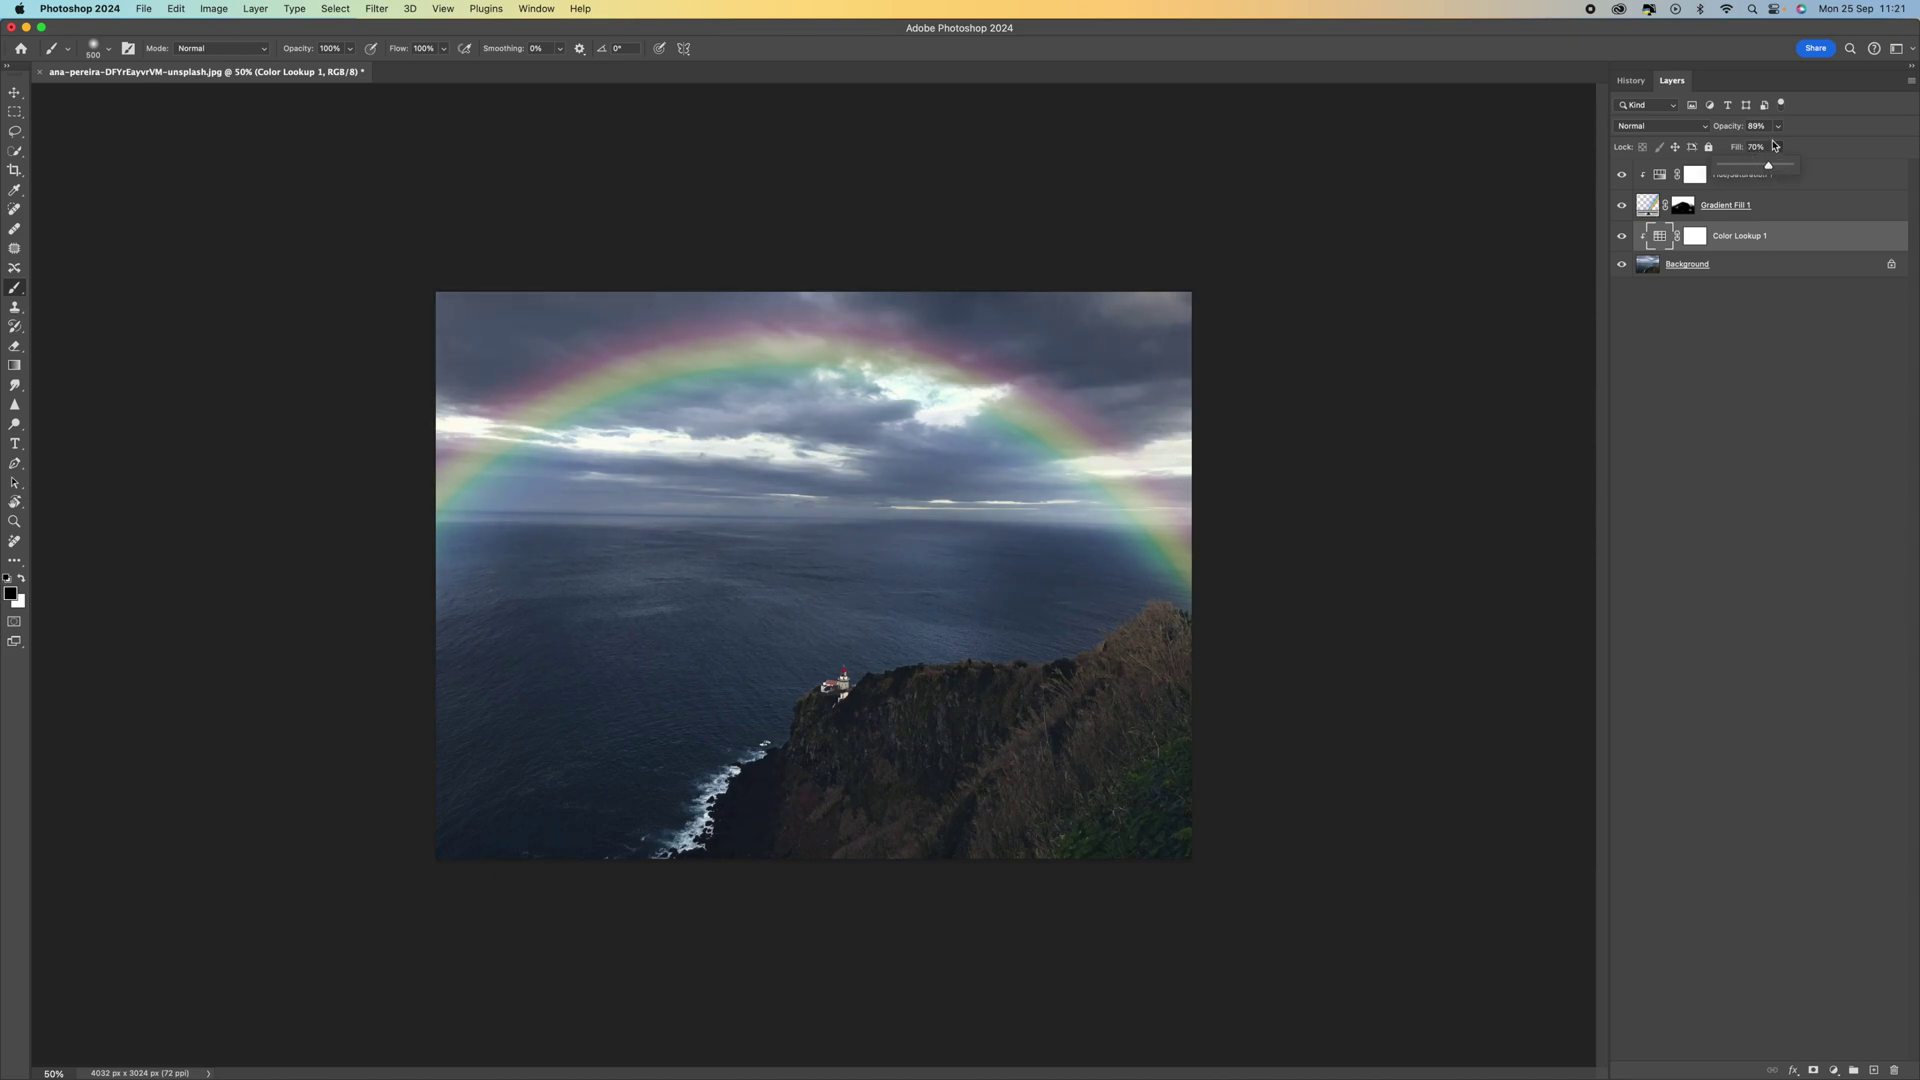
left_click(1778, 126)
left_click_drag(1777, 147, 1777, 147)
left_click(1782, 283)
left_click(1631, 81)
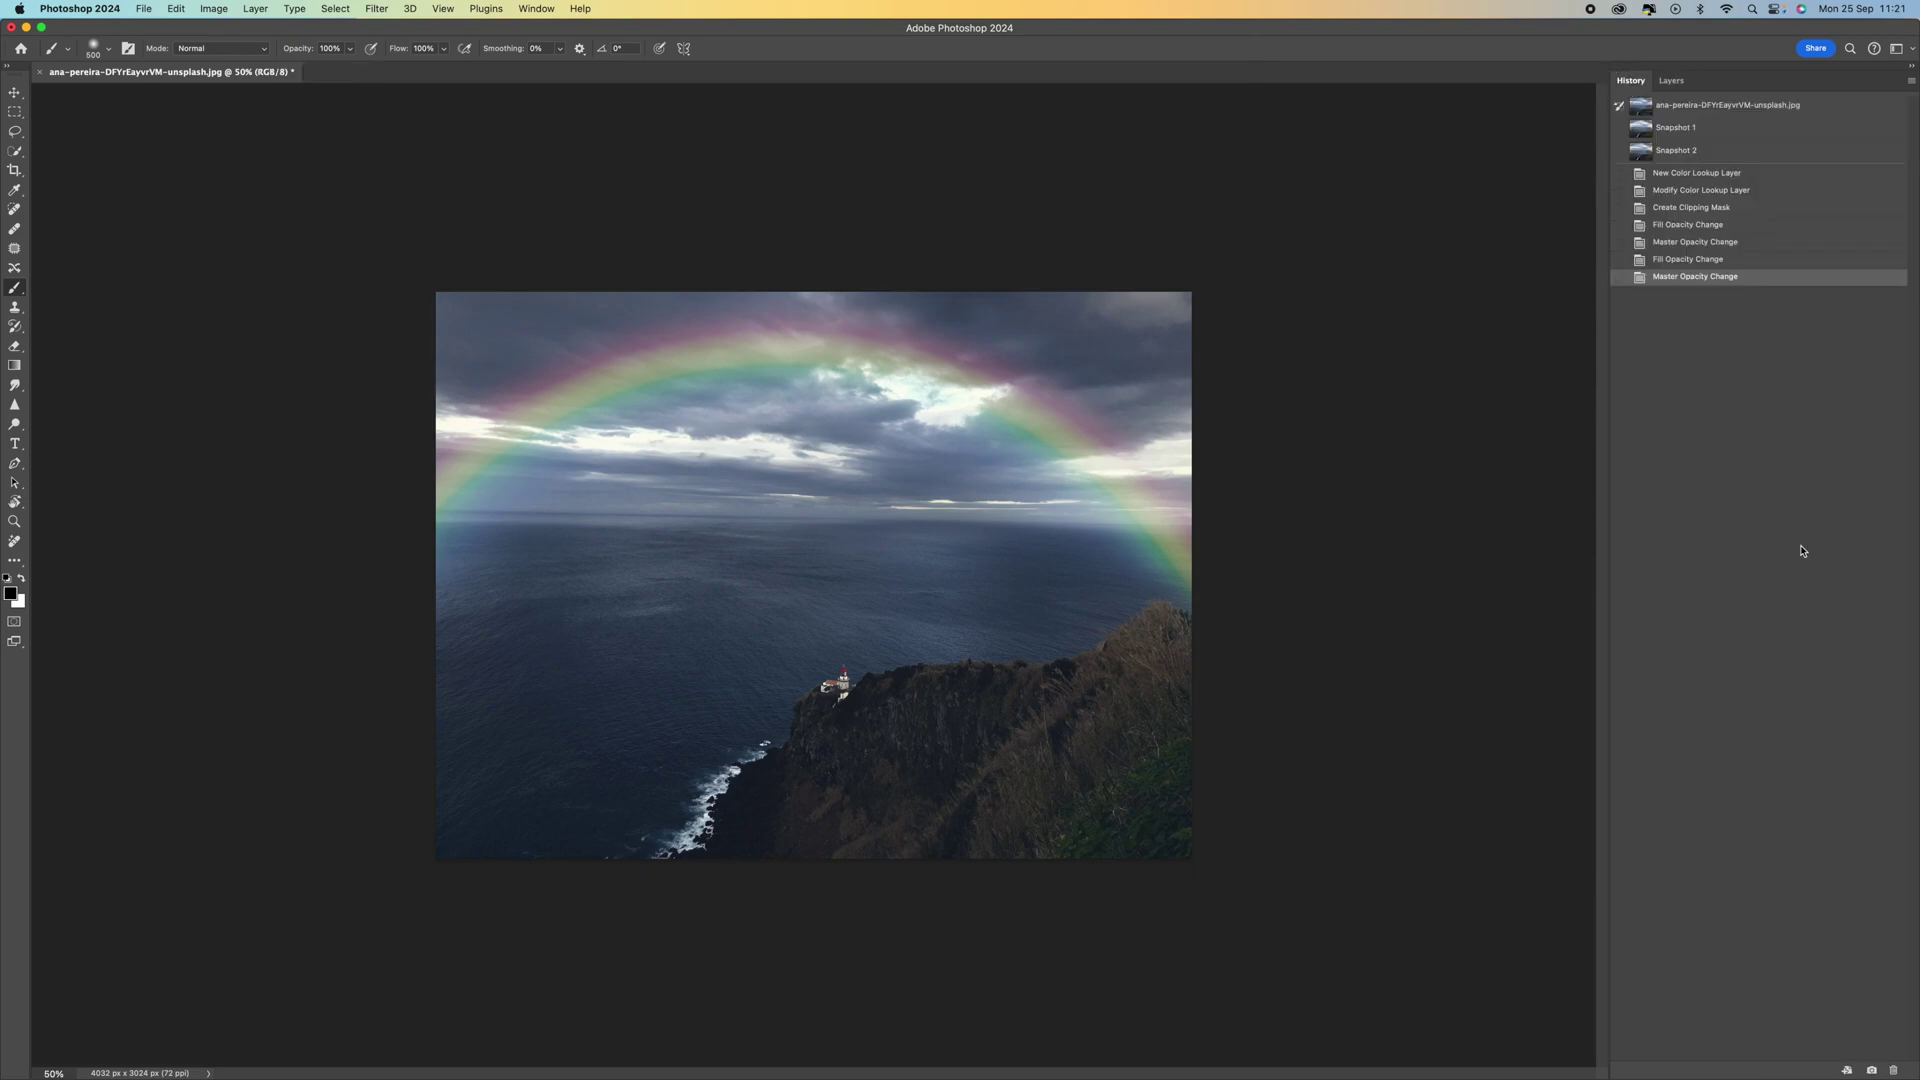
- Create Snapshot 3, then flip between the original, Snapshot 1 and Snapshot 2, ending on Snapshot 3
left_click(1872, 1070)
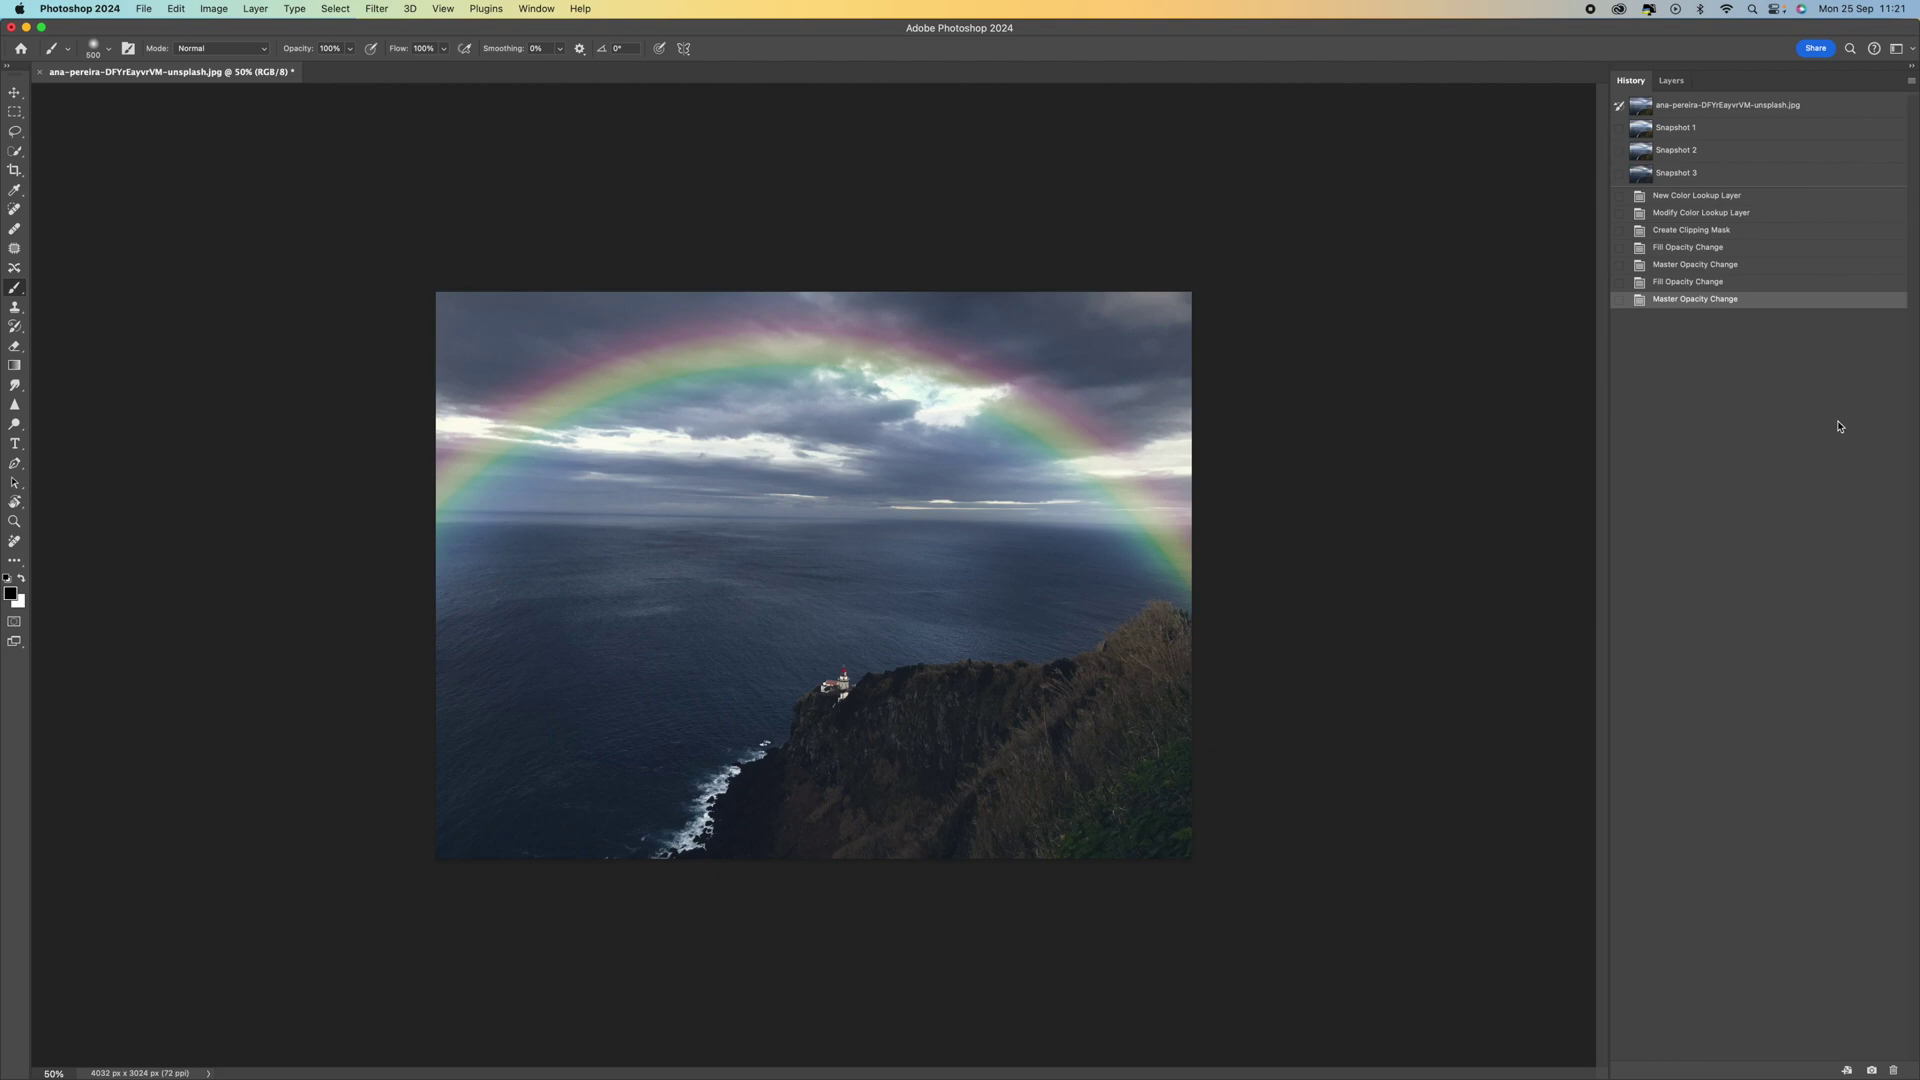
left_click(1798, 108)
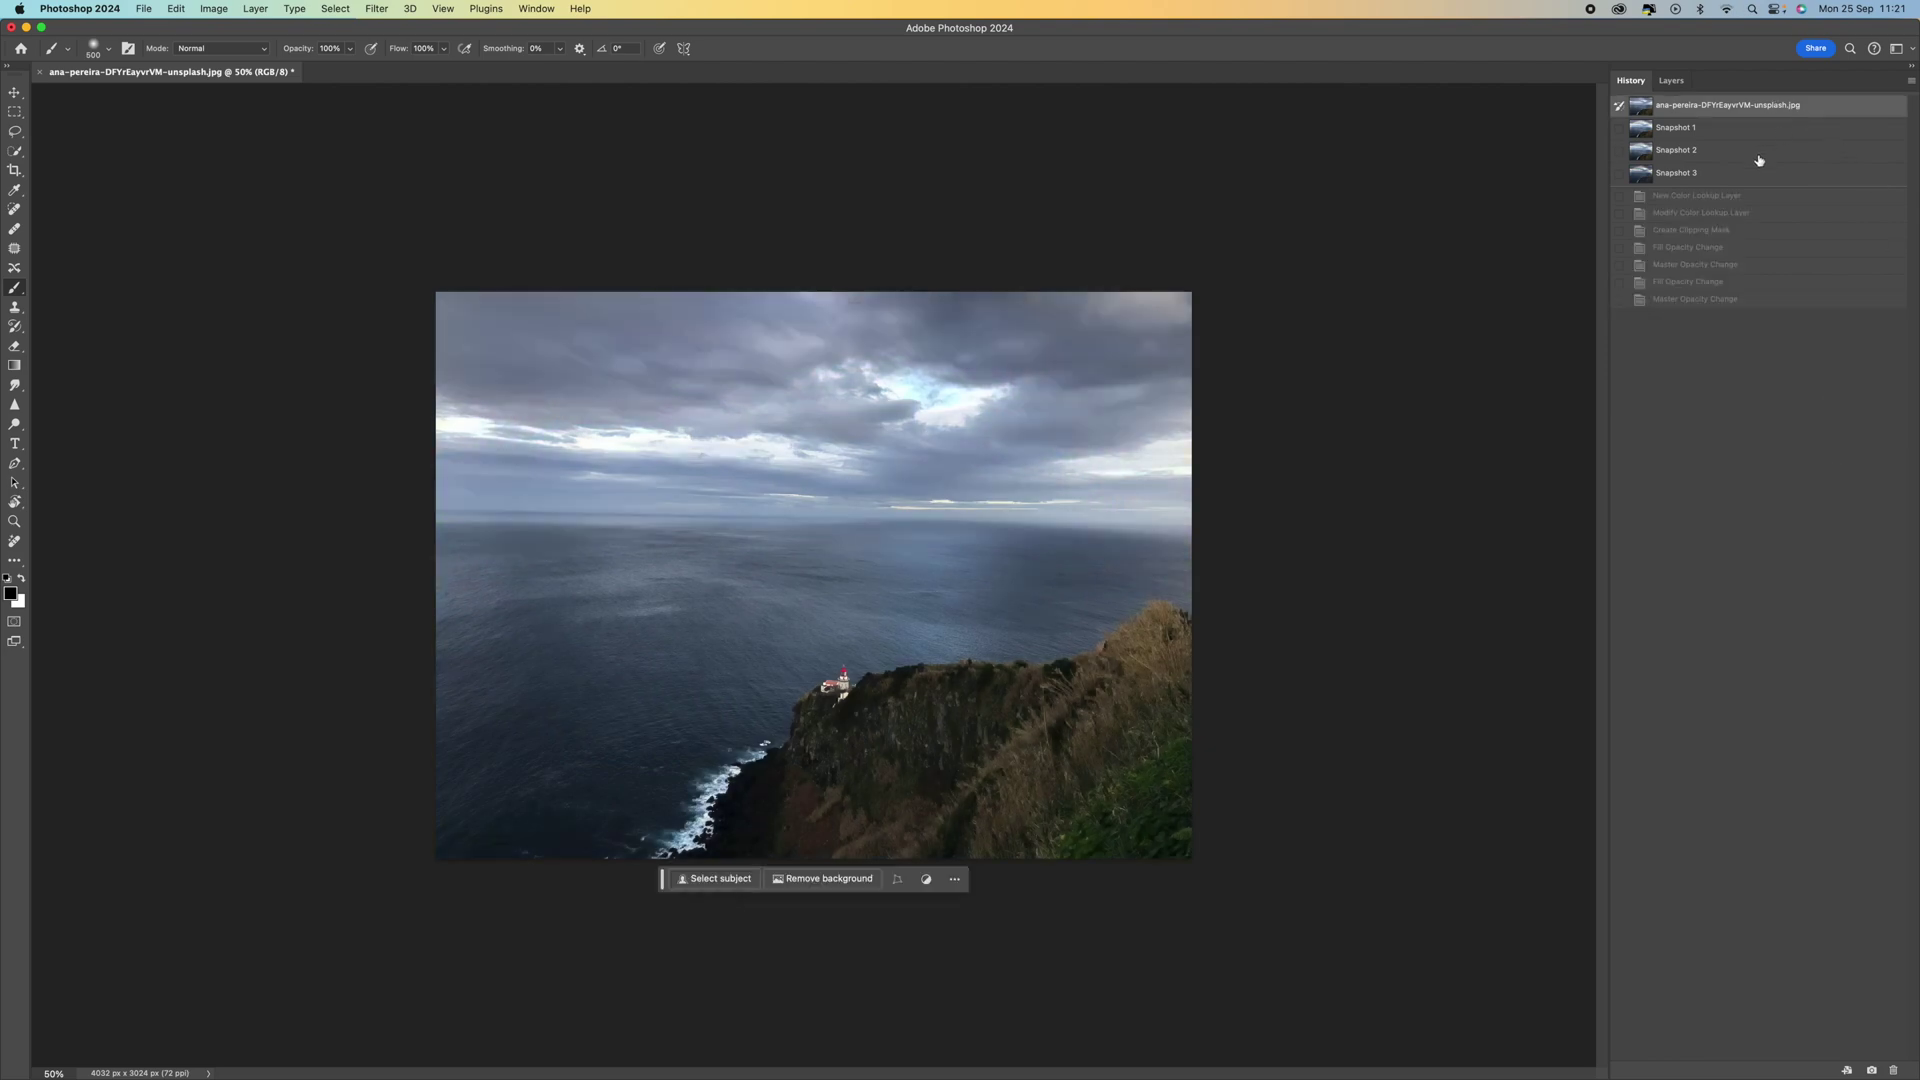
left_click(1758, 160)
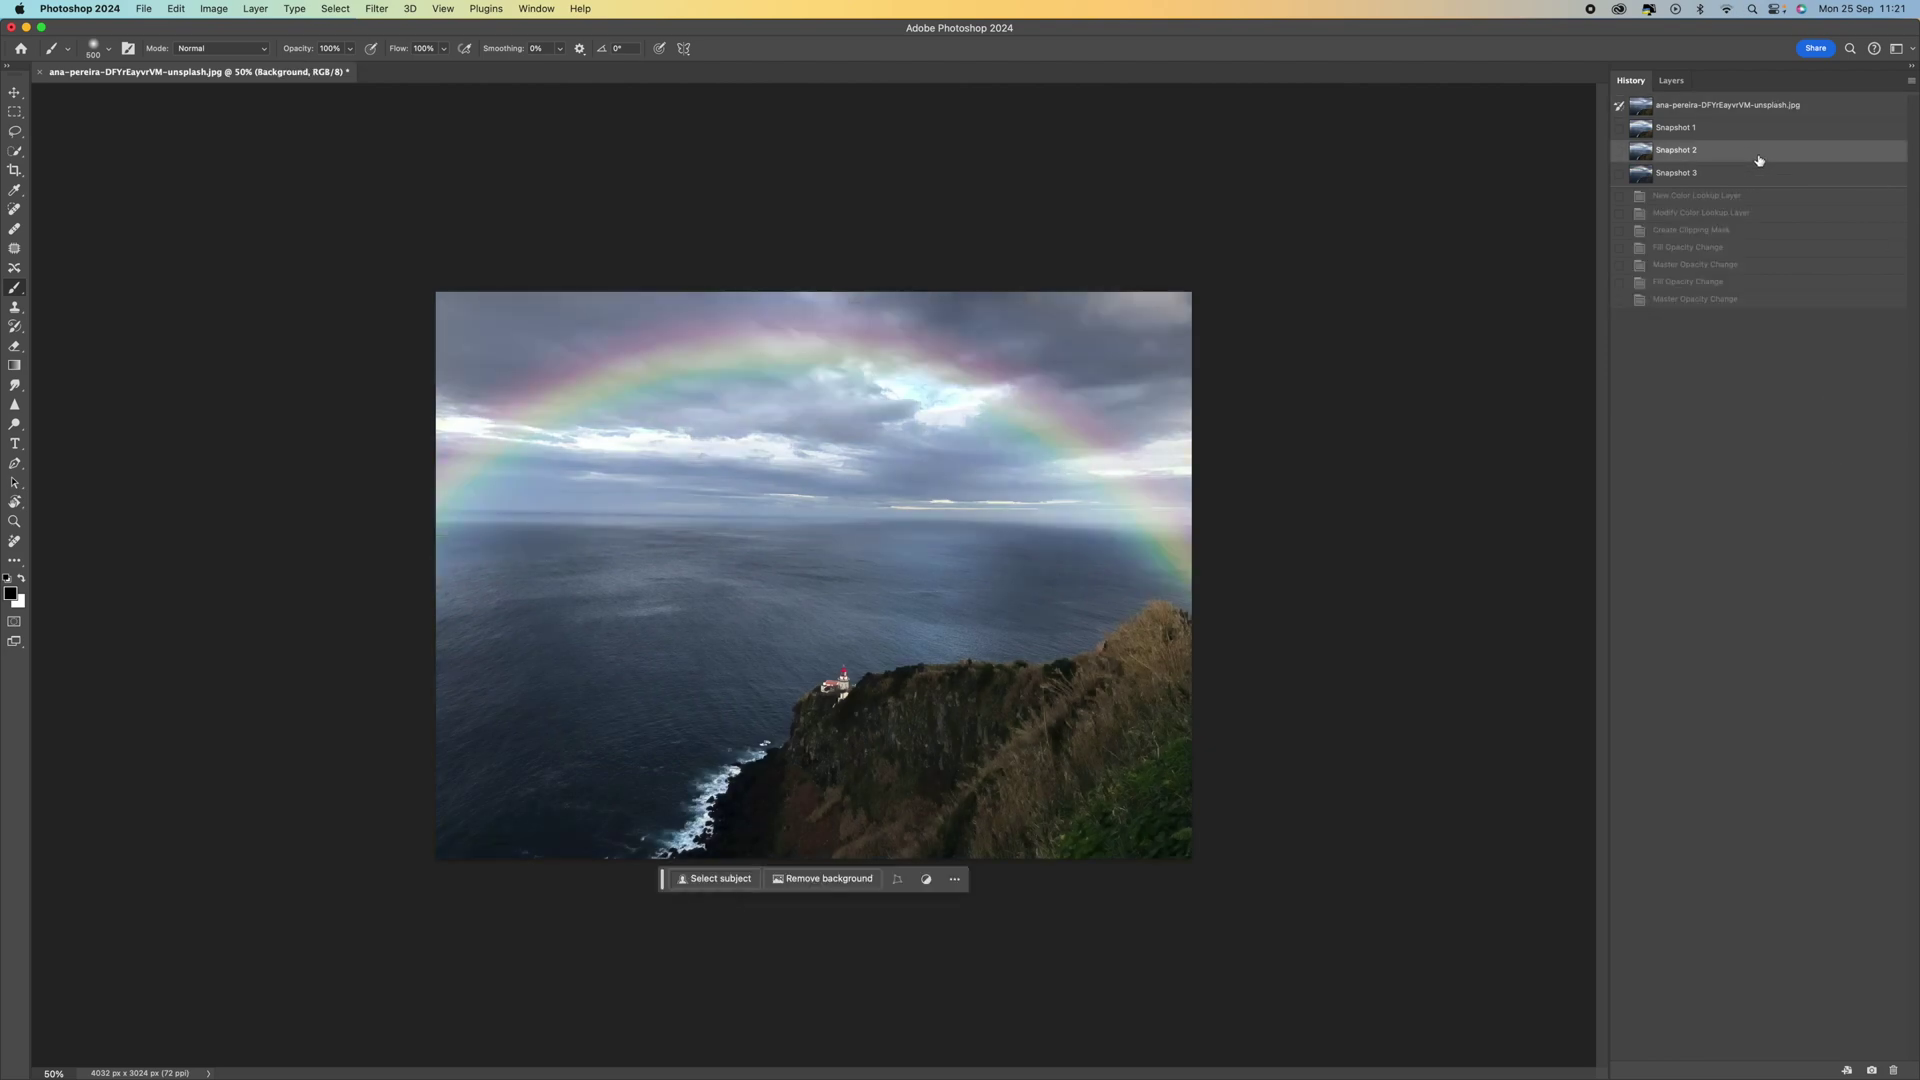
left_click(1692, 178)
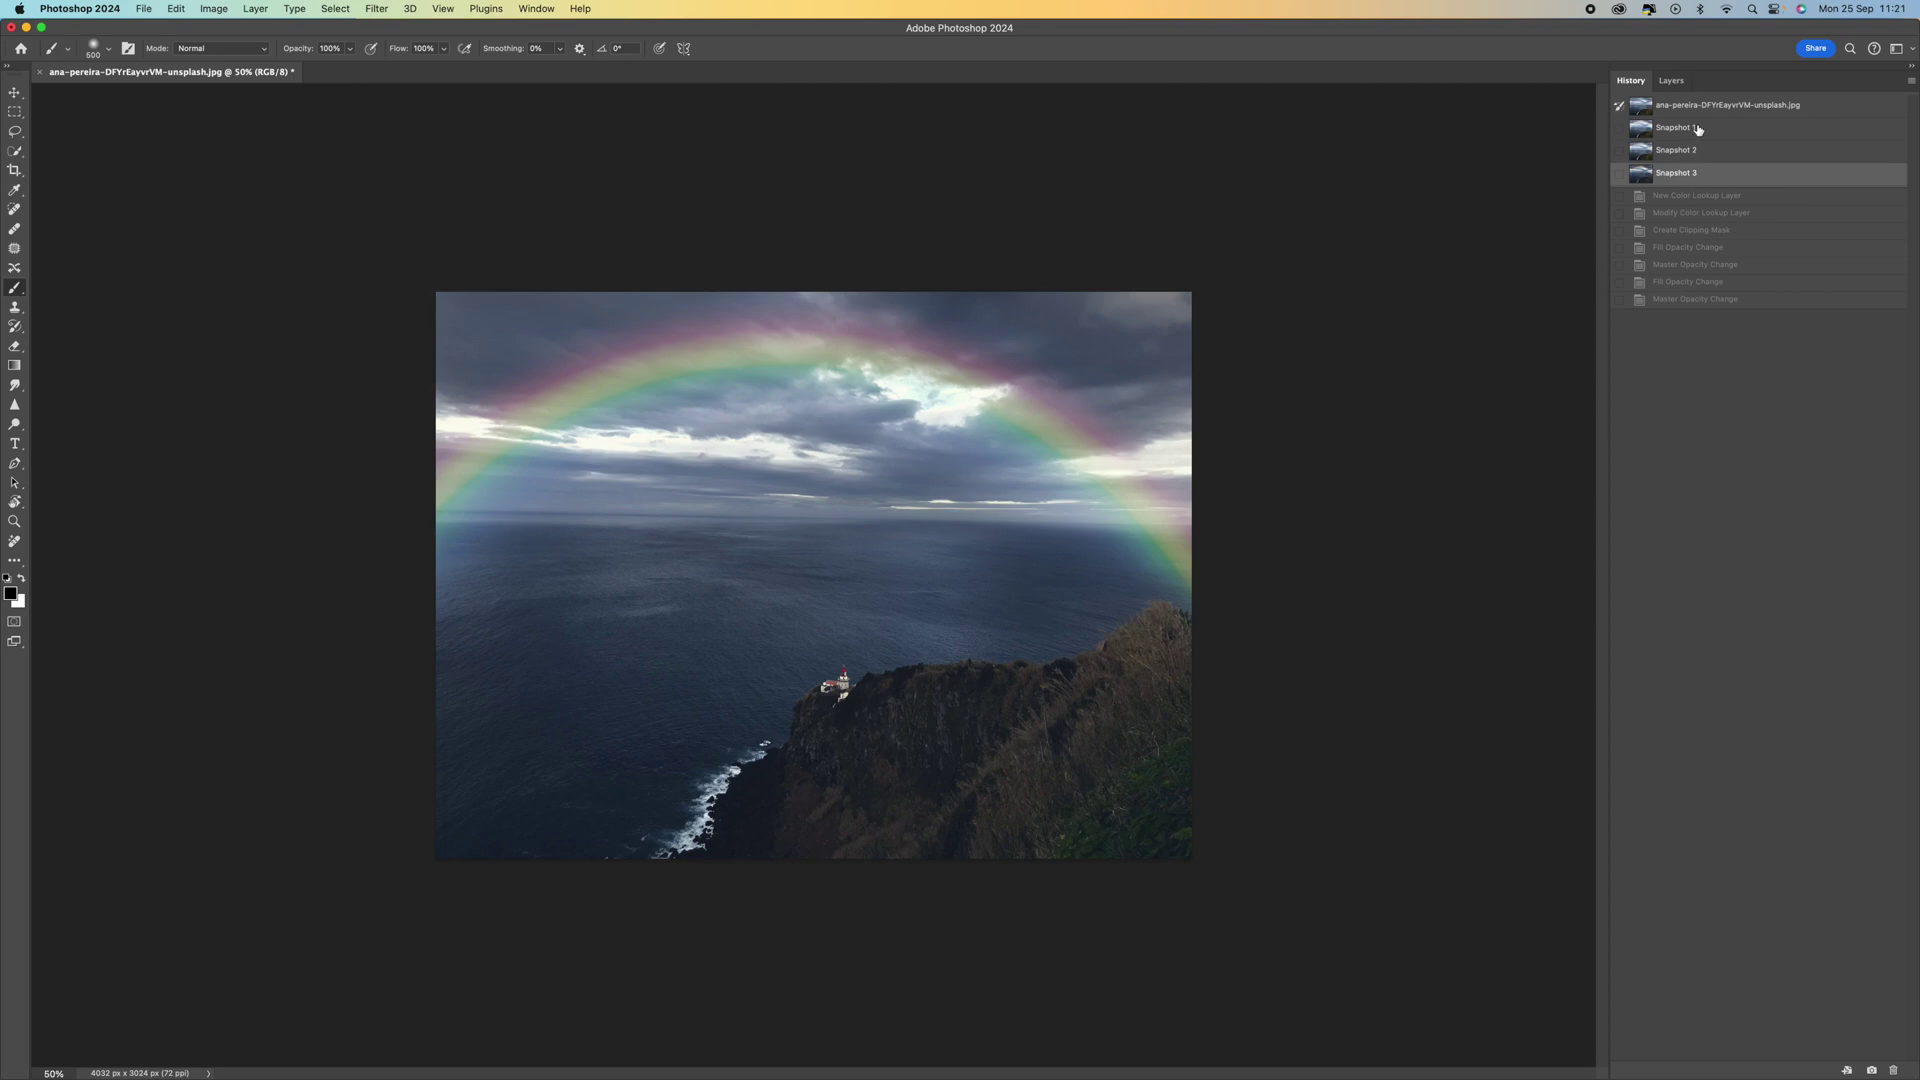
left_click(1698, 130)
left_click(1700, 155)
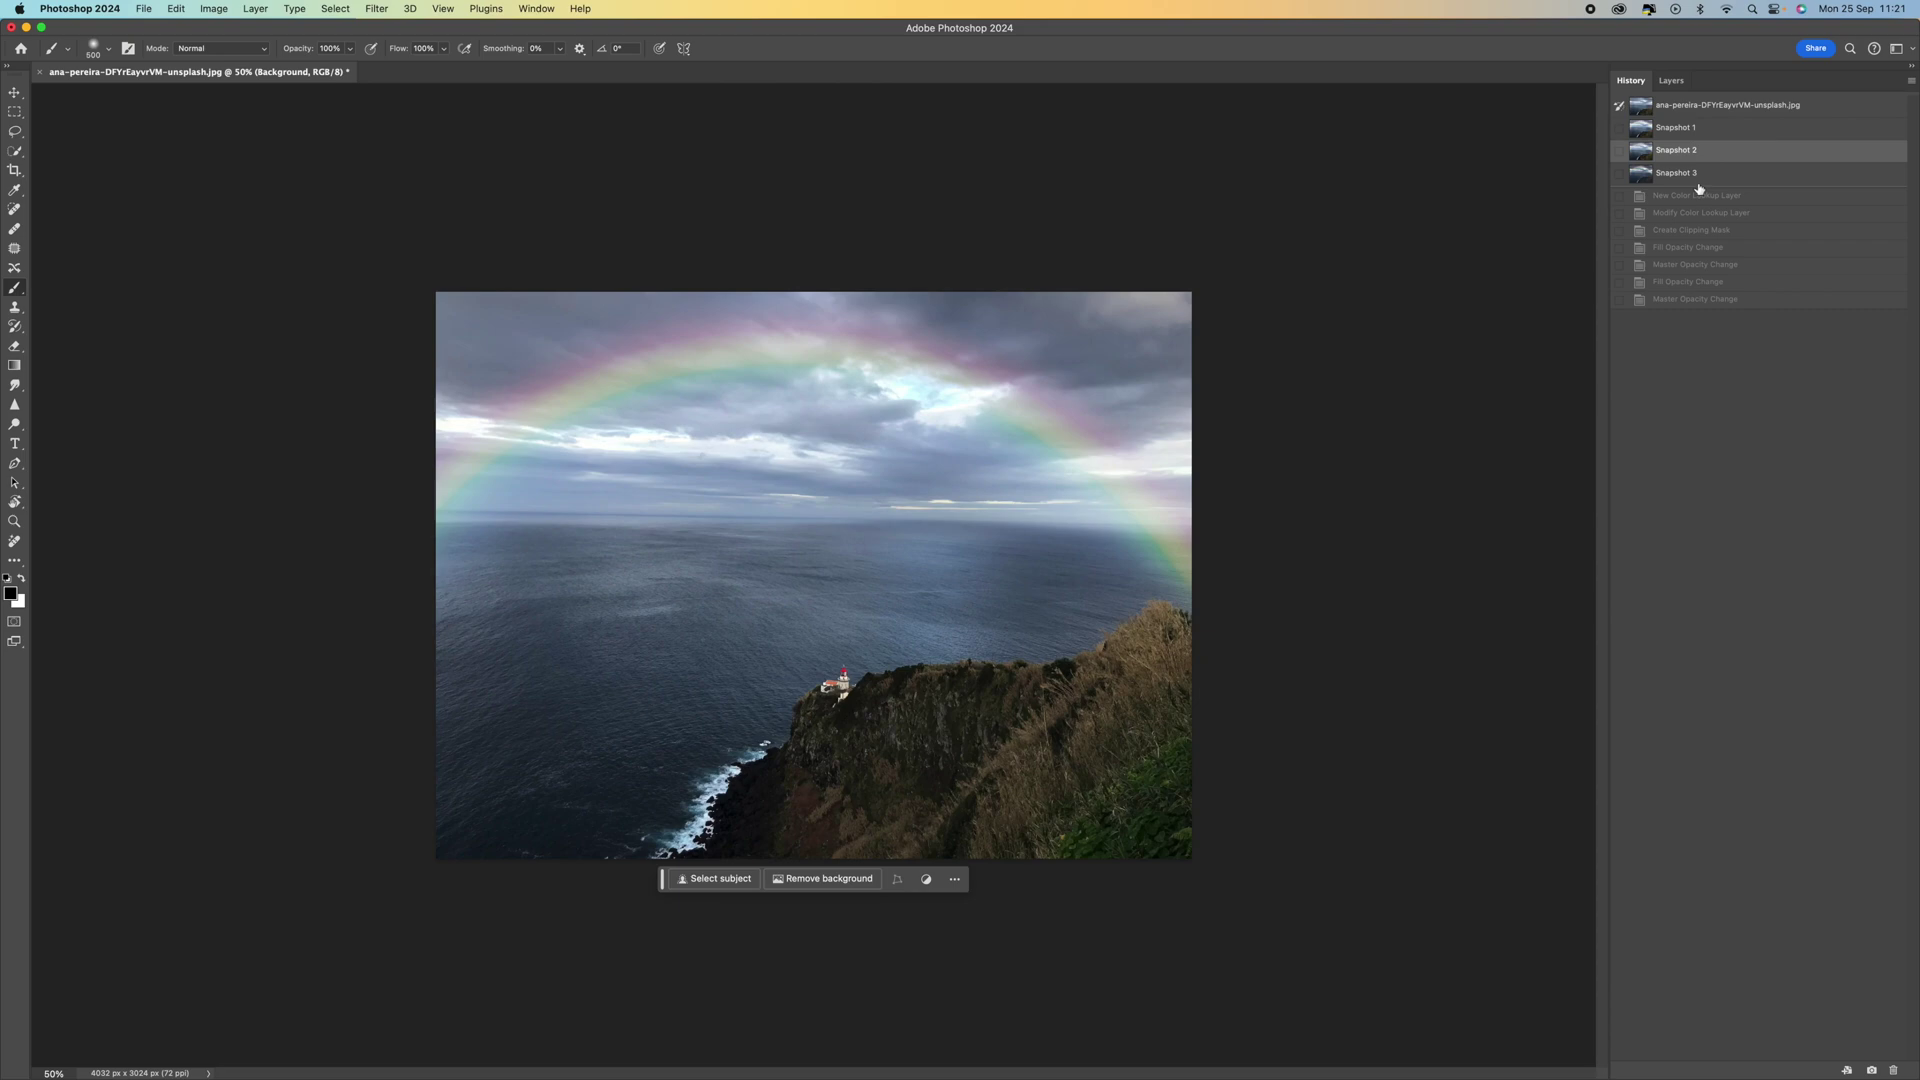
left_click(1697, 176)
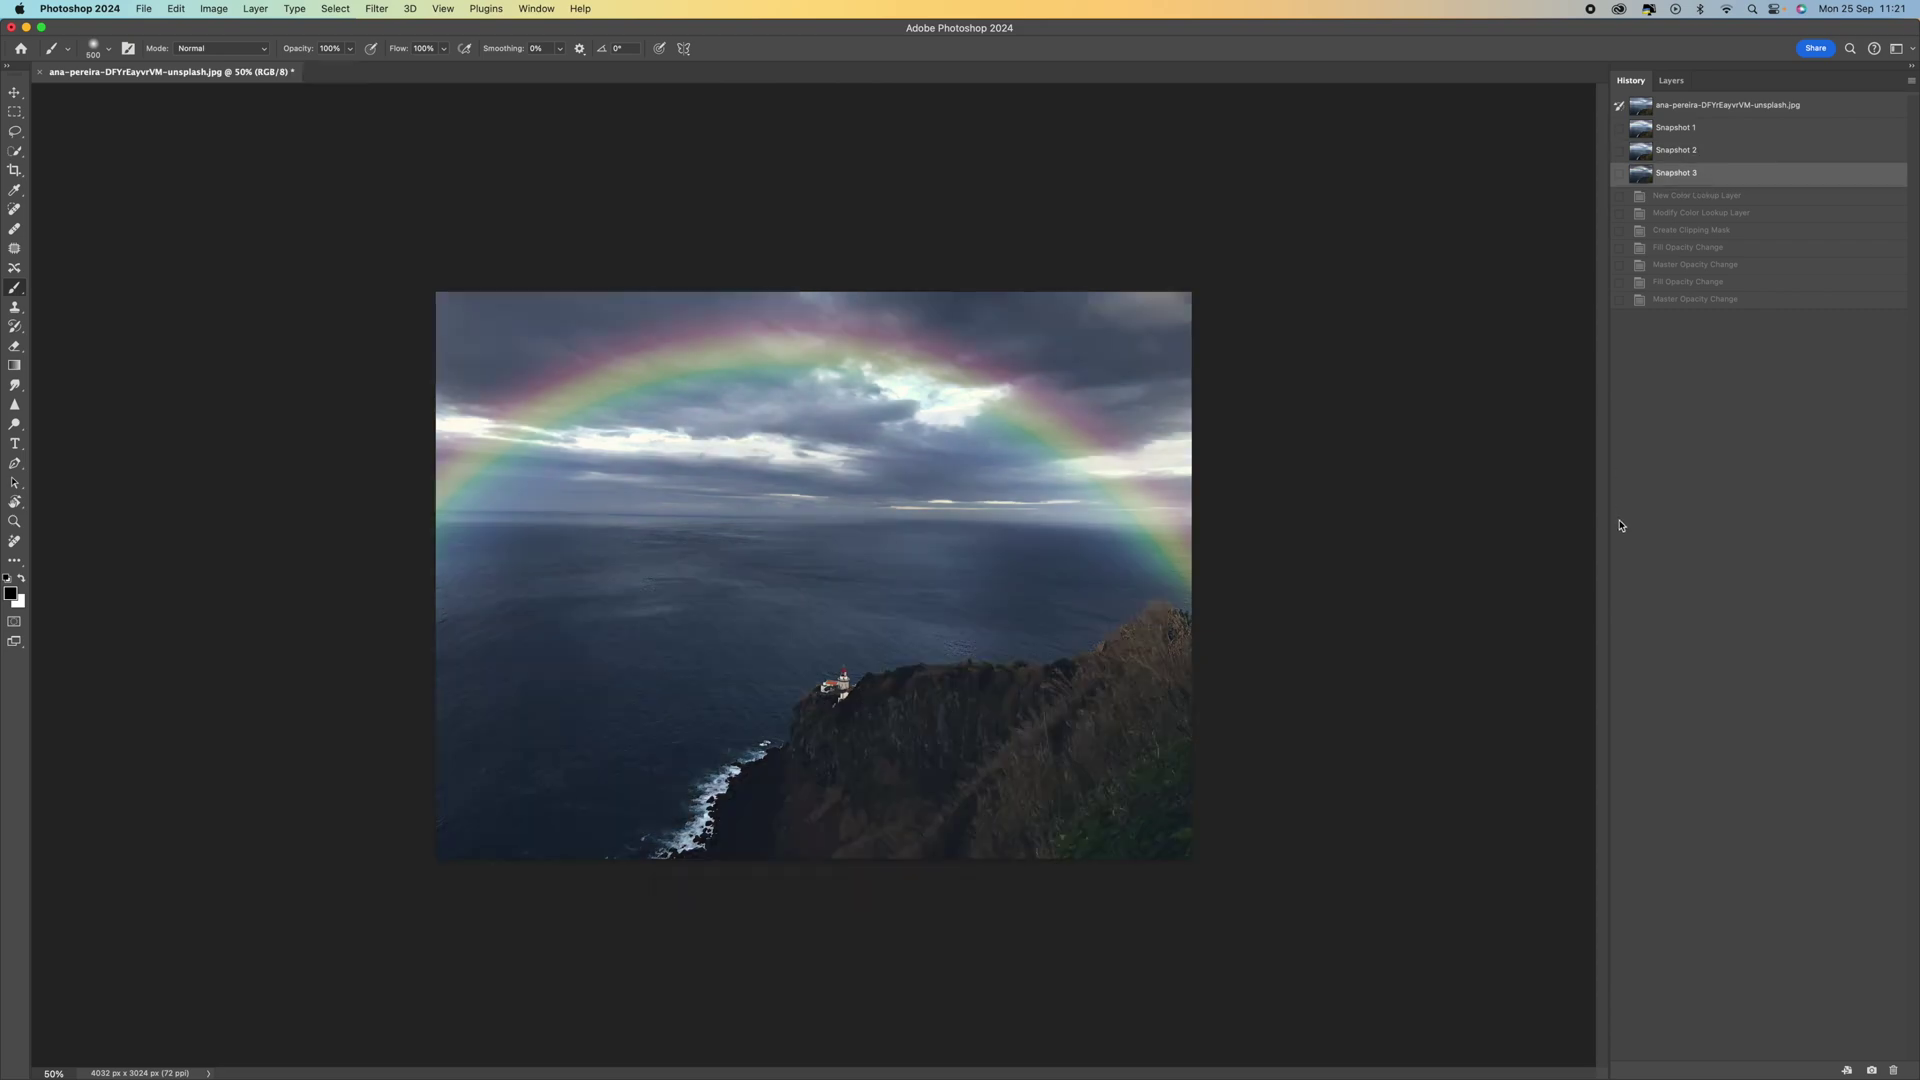